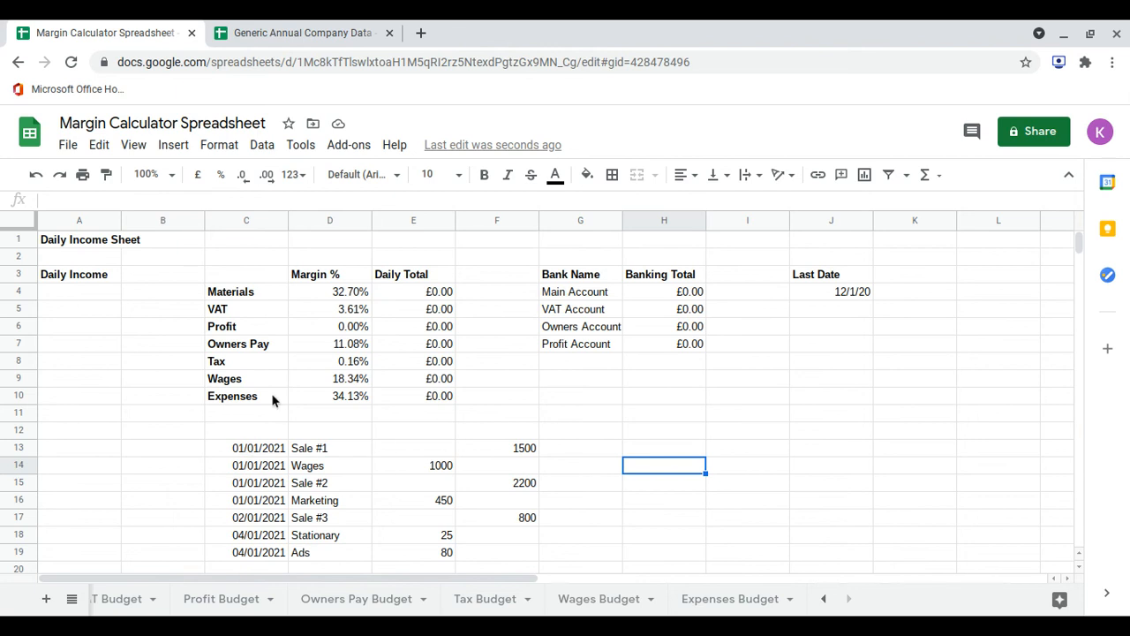
Step: Examine the Daily Income Sheet's banking totals, the available budget sheets and the Main Account total's formula in H4
click(262, 432)
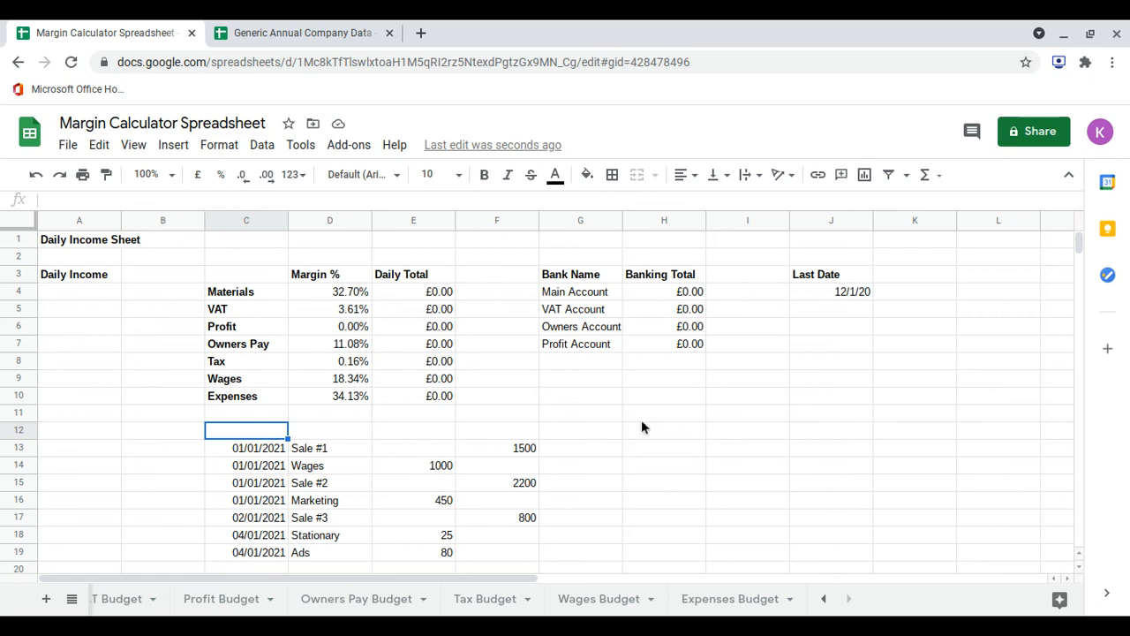
click(663, 295)
drag(567, 277, 678, 332)
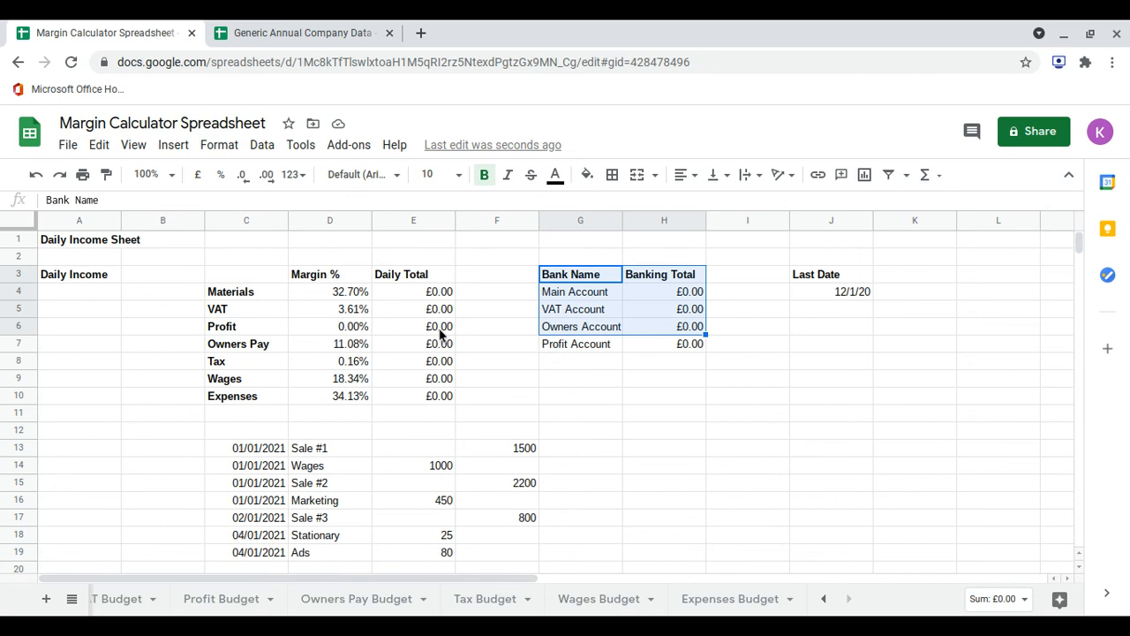
click(593, 328)
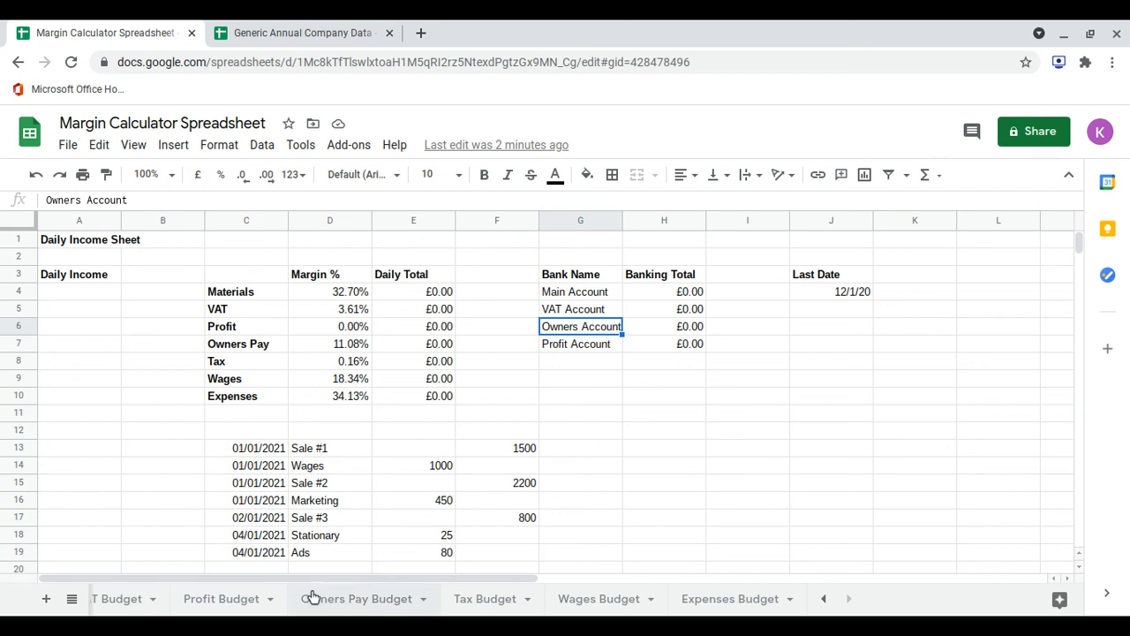
scroll(221, 606, up, 3)
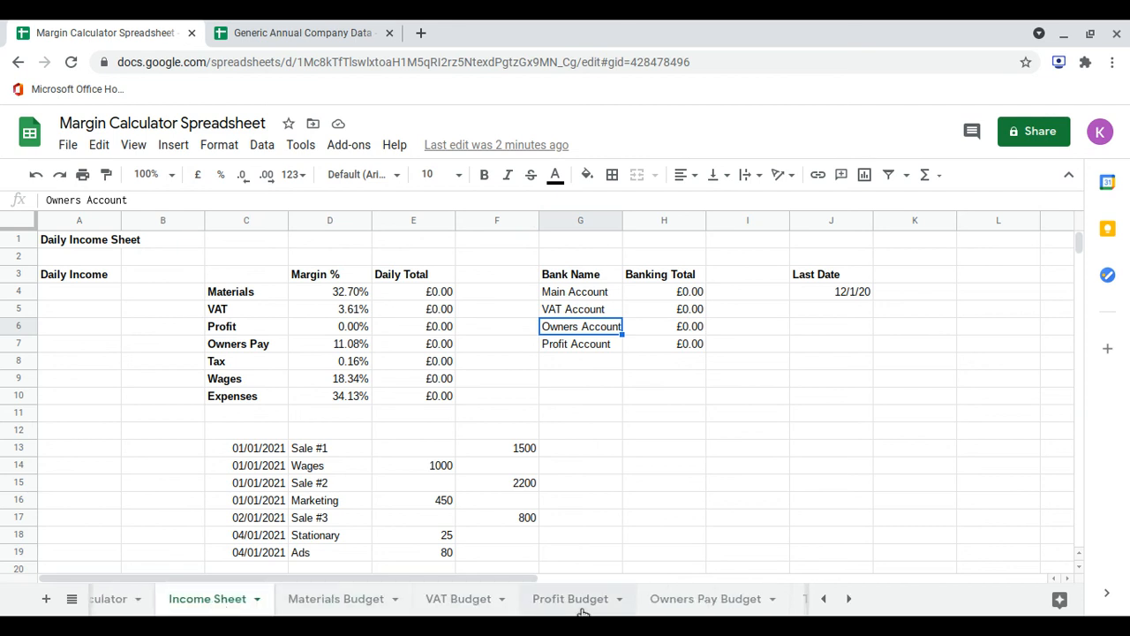
scroll(590, 613, down, 1)
scroll(590, 613, down, 6)
scroll(589, 613, up, 5)
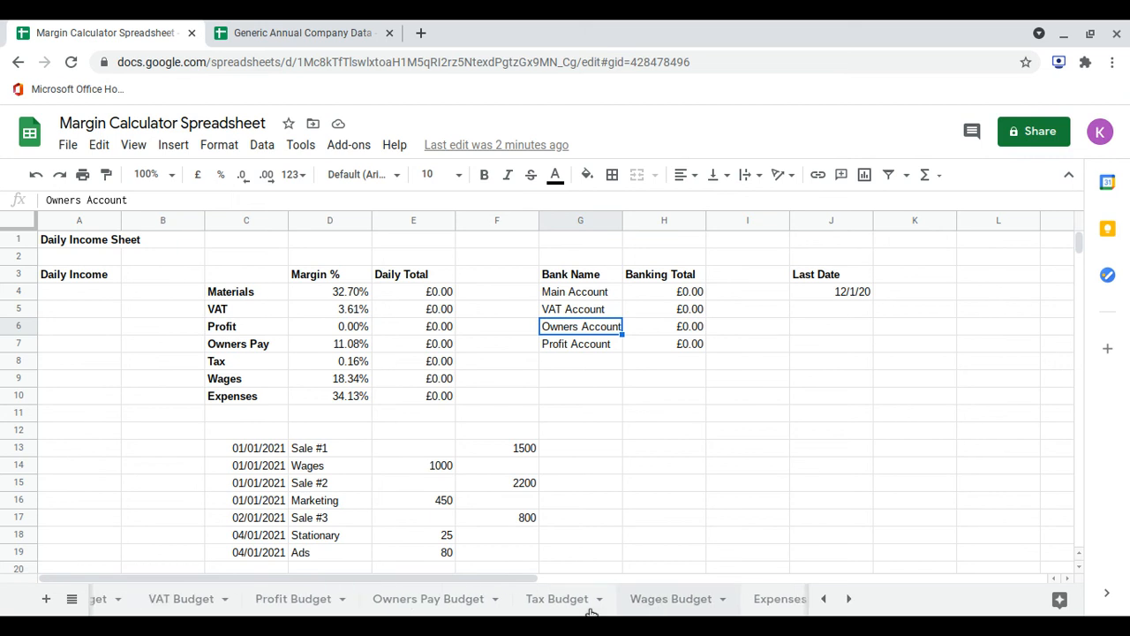
scroll(589, 613, up, 2)
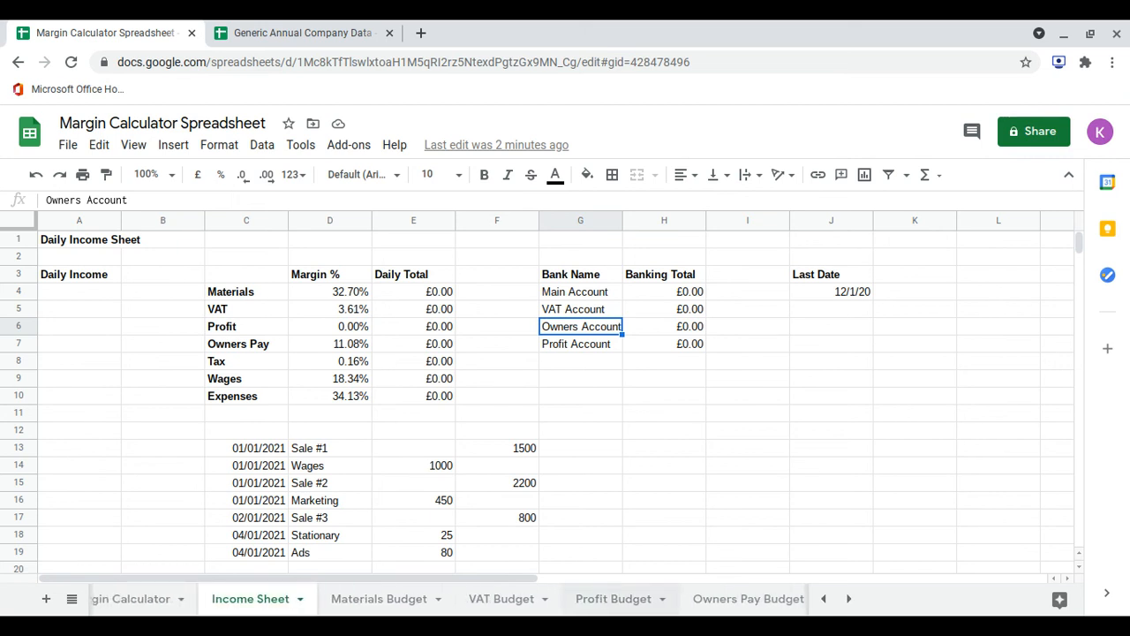
click(688, 294)
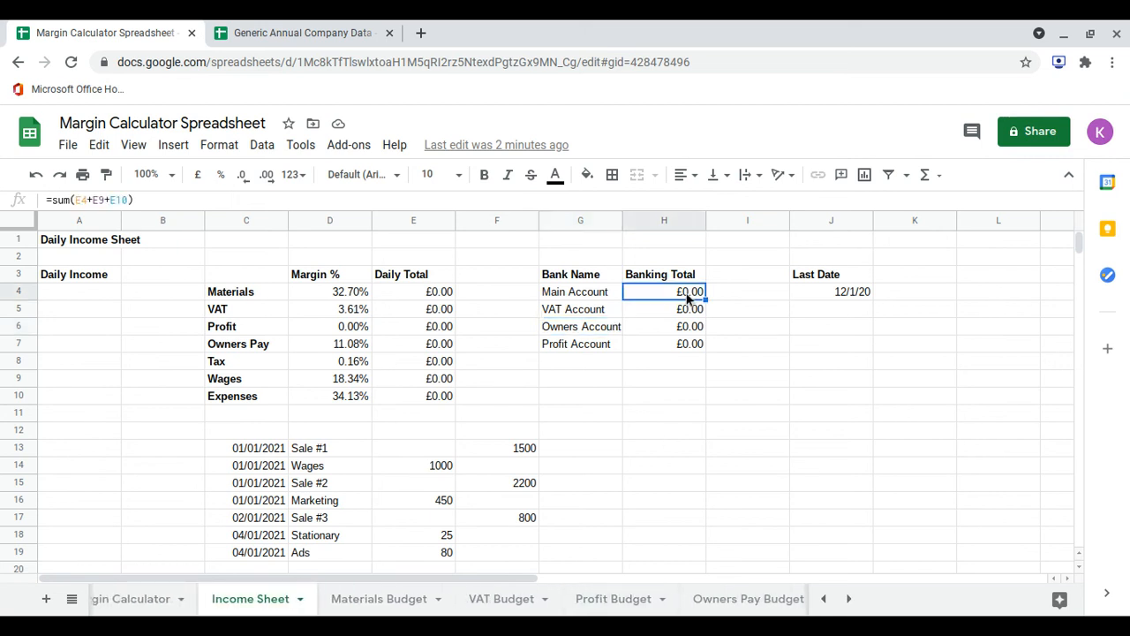
click(145, 201)
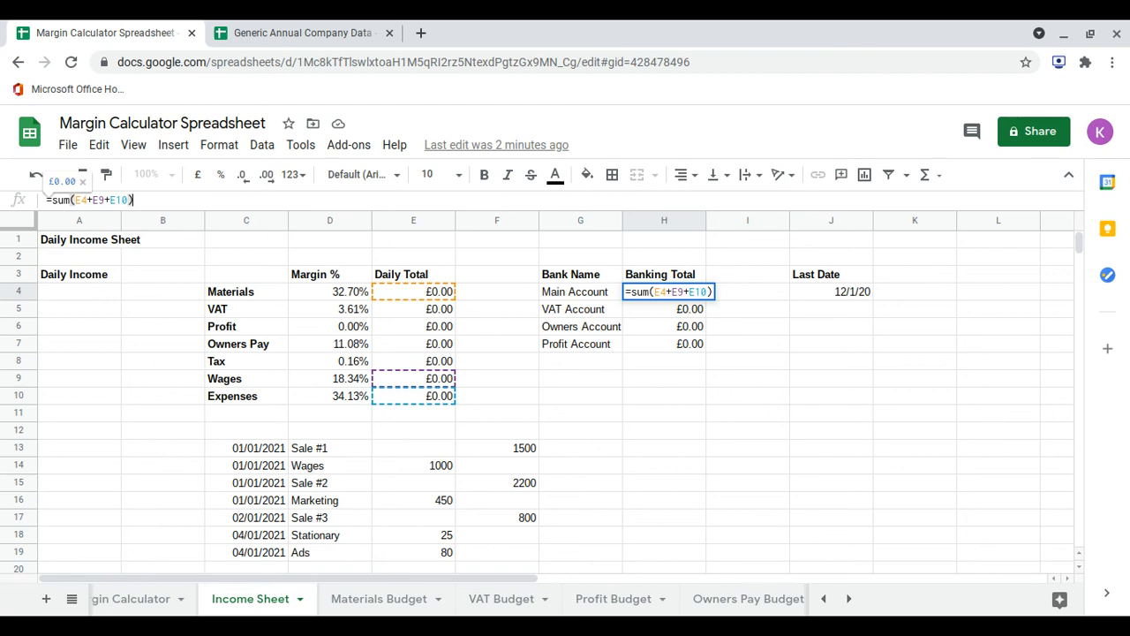
Step: Enter trial income amounts 245, 445, 43 and 34 in A4:A7 of the Materials Budget sheet
click(381, 601)
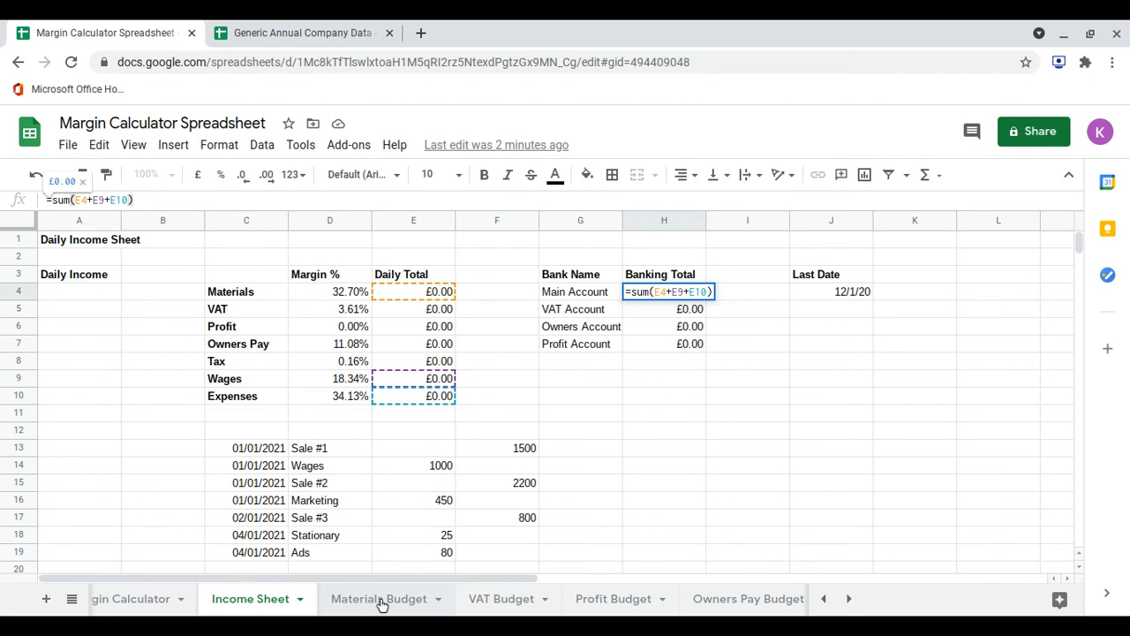
text(245)
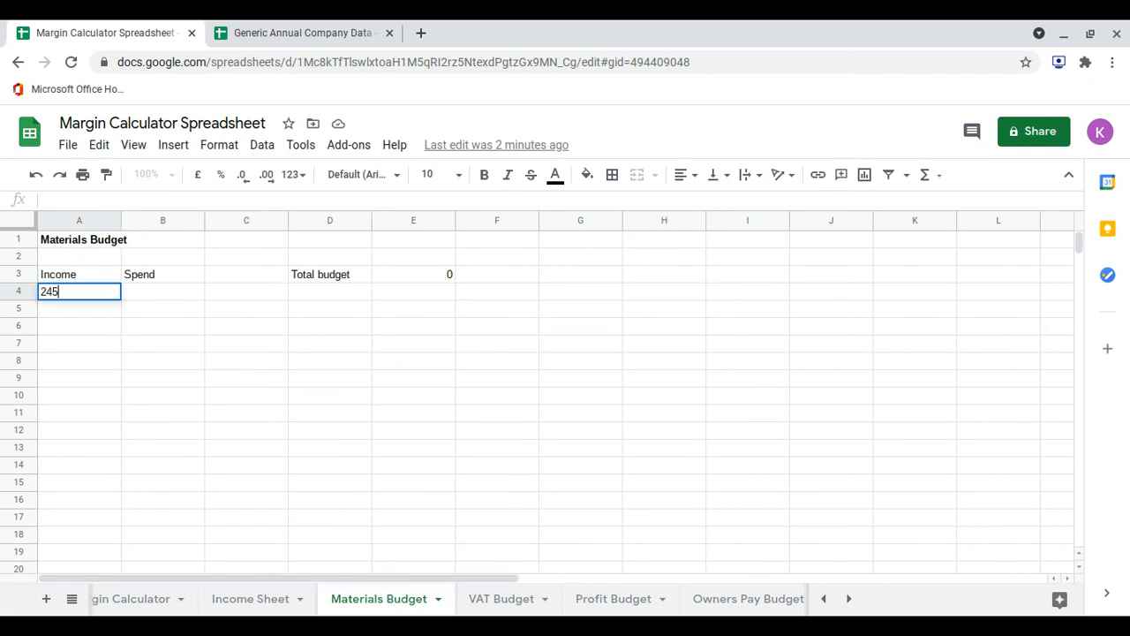
key(Return)
text(445)
key(Return)
text(43)
key(Return)
text(34)
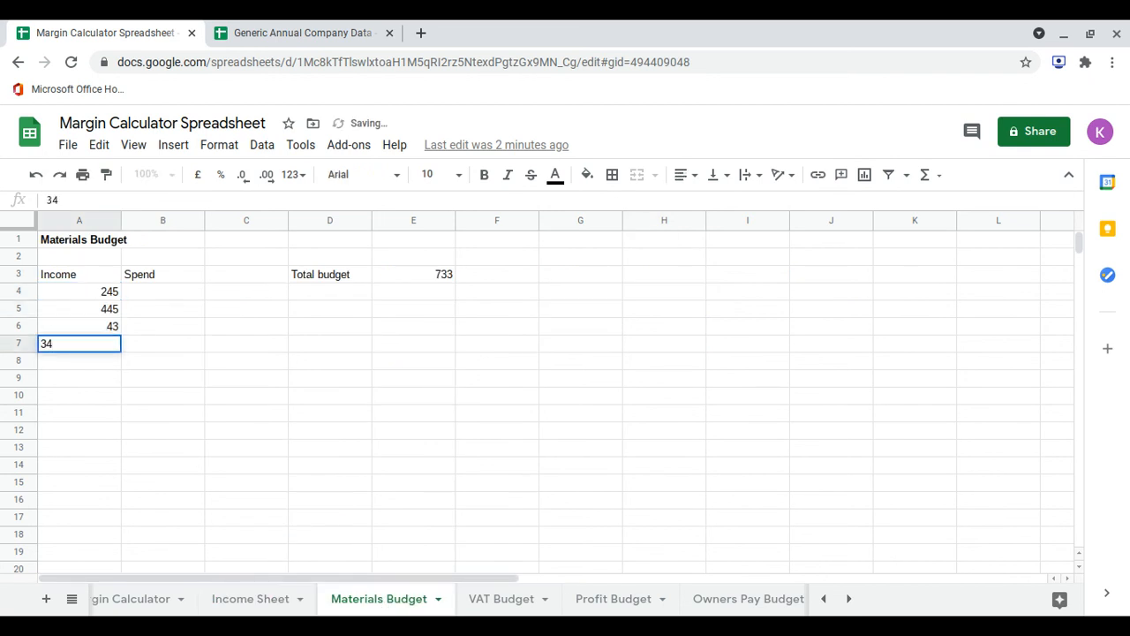
key(Return)
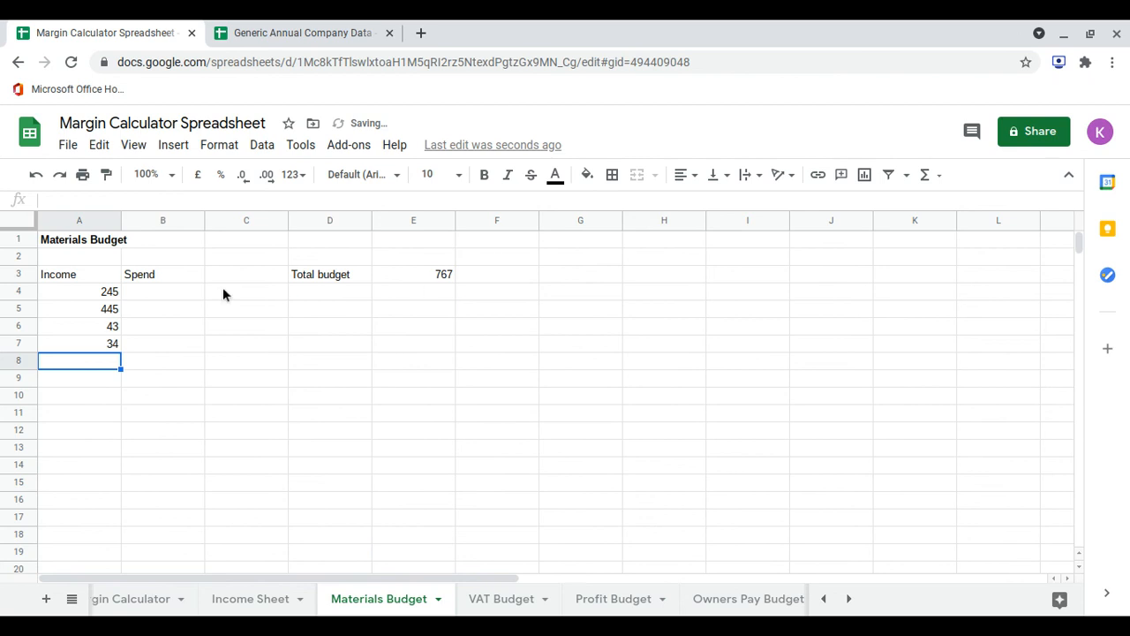
Step: Enter trial spend amounts in column B of the Materials Budget, with 147 in B4 and 300 in B5
click(187, 299)
text(147)
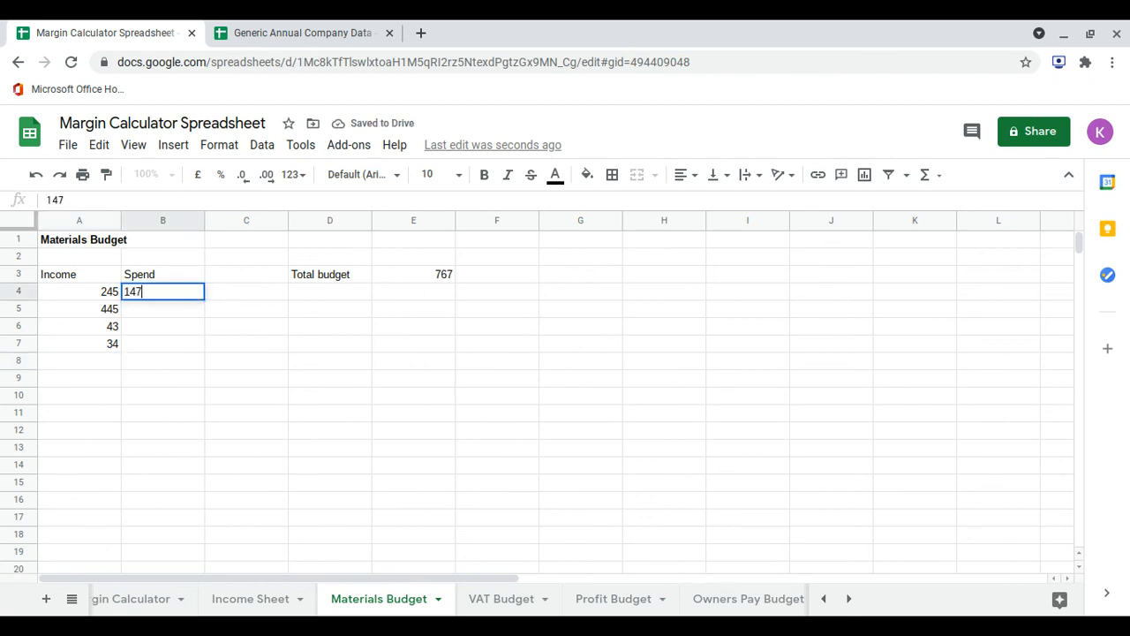
key(Return)
text(656)
key(Return)
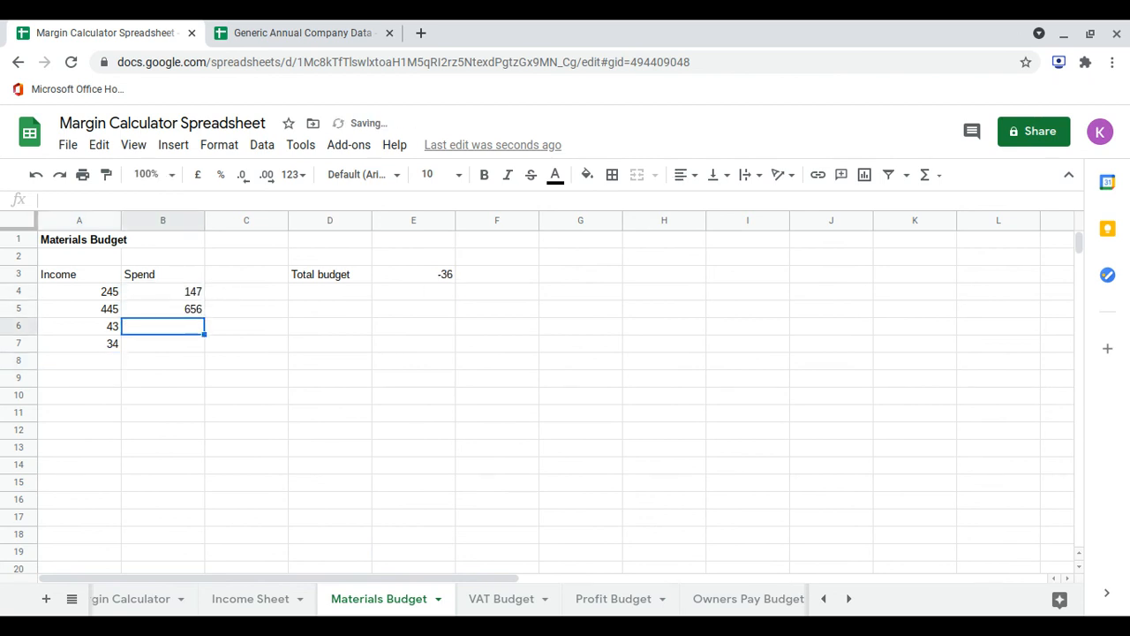
key(Up)
key(Delete)
text(300)
key(Return)
Step: Clear the trial income and spend amounts from A4:B7 of the Materials Budget sheet
drag(194, 292, 119, 351)
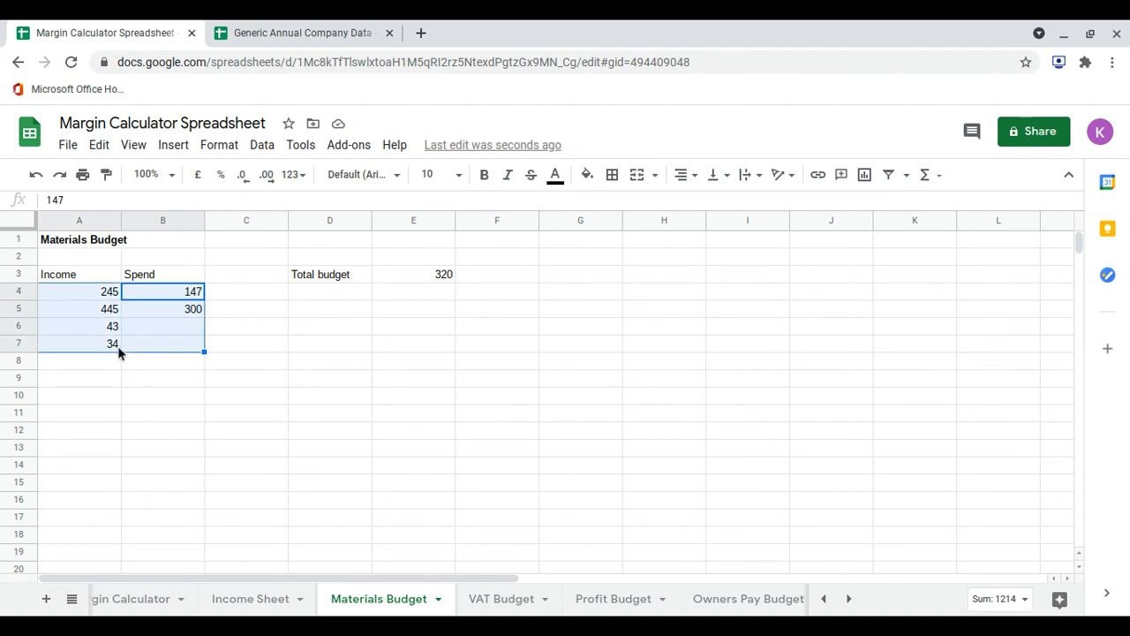
key(Delete)
click(222, 332)
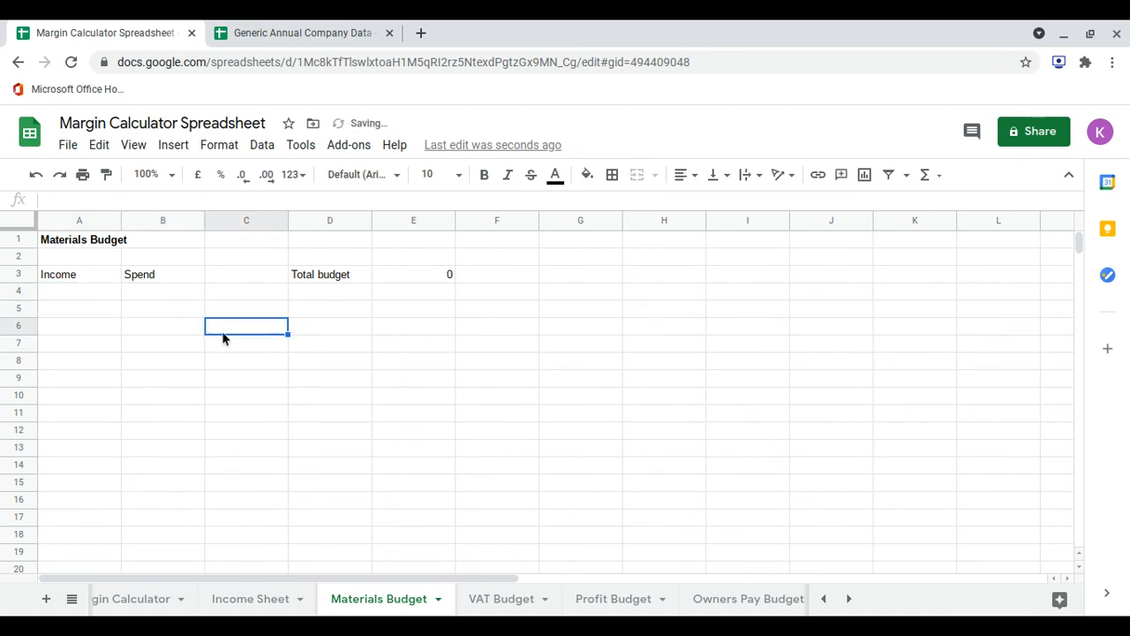
Step: Replace the references in the Income Sheet's Main Account SUM formula (H4) with the Materials Budget total in E3
click(251, 604)
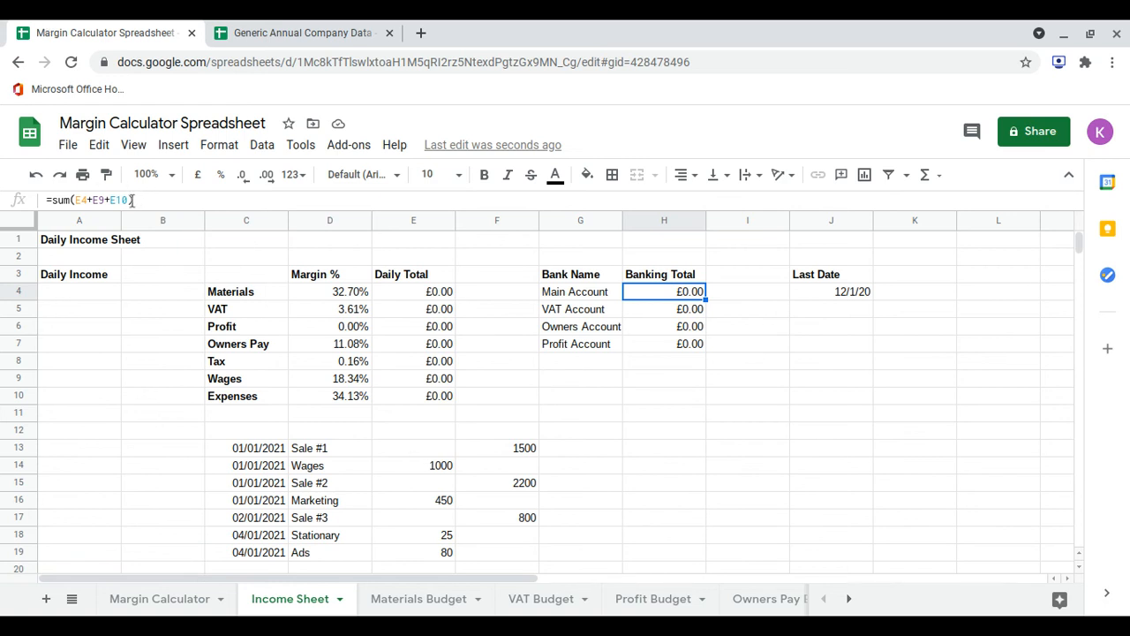
drag(134, 199, 78, 200)
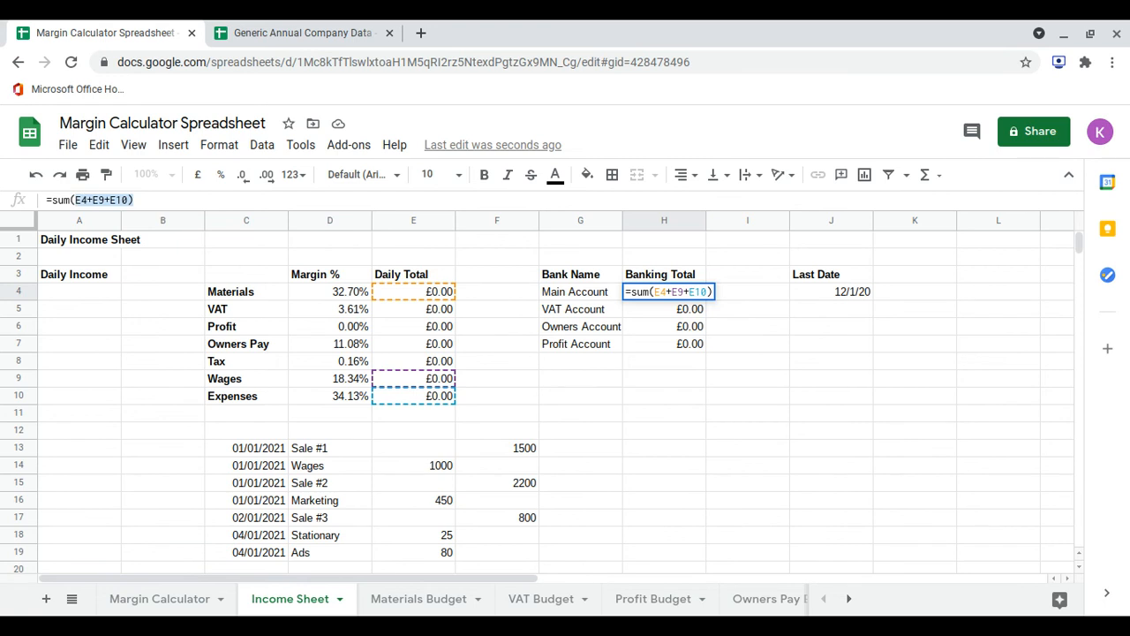
key(BackSpace)
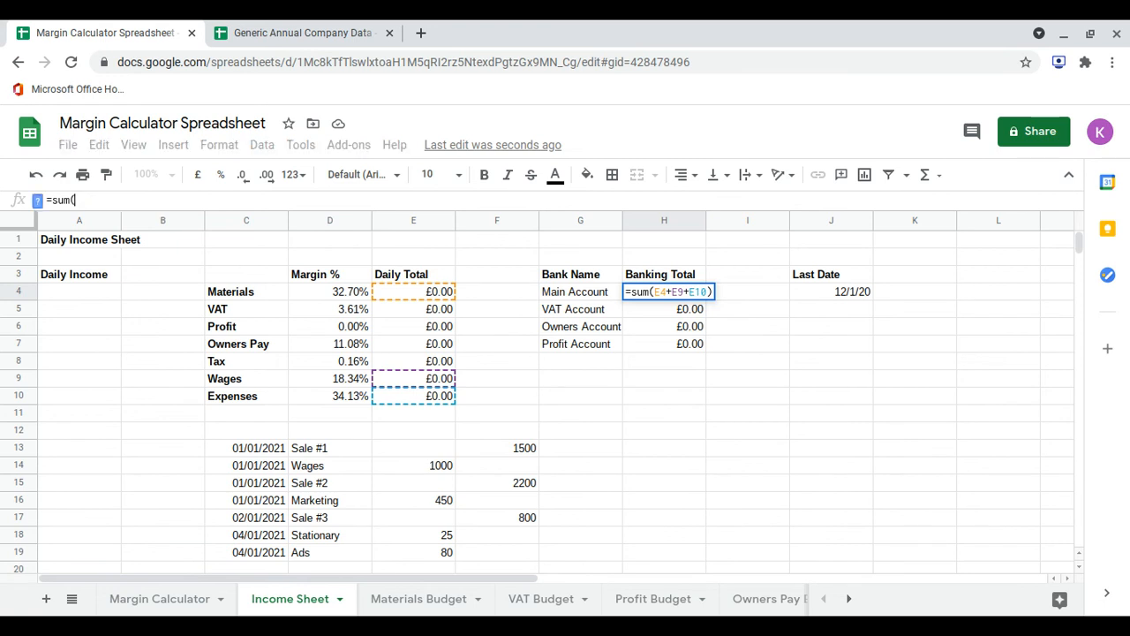
click(399, 604)
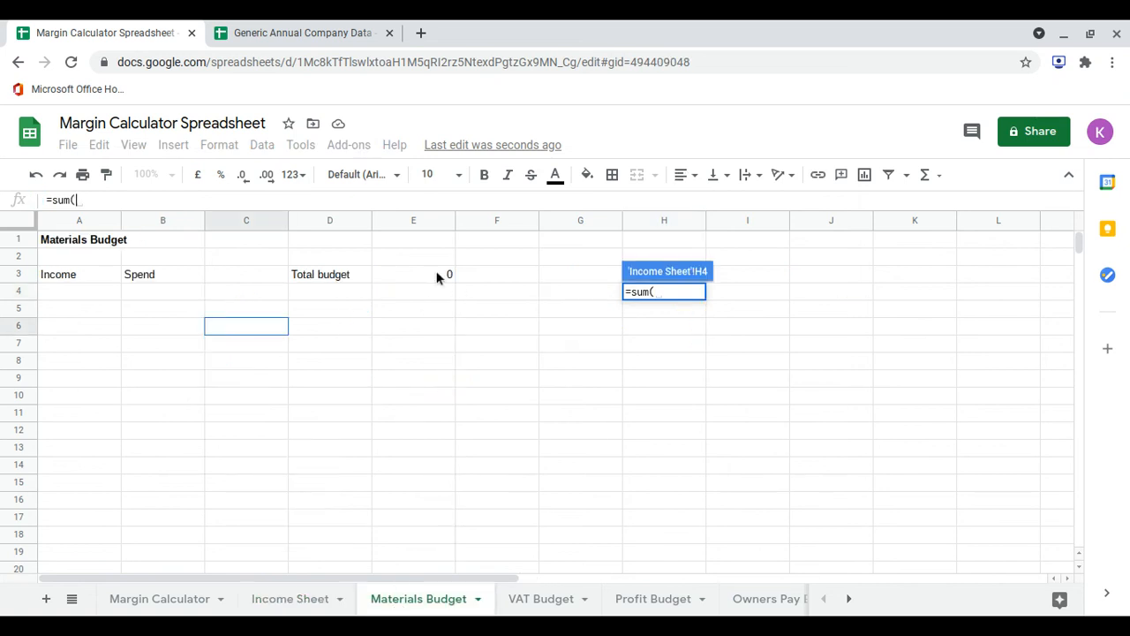
click(437, 277)
text(+)
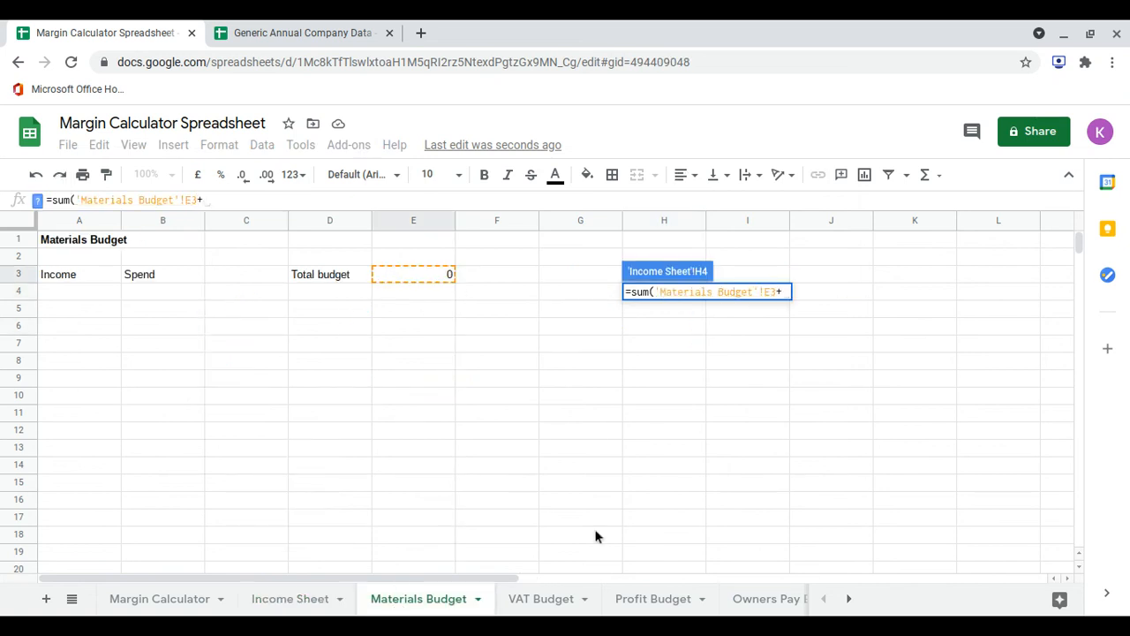
Step: Add E3 of the Wages Budget and E3 of the Expenses Budget to the Main Account formula and complete it
scroll(622, 604, down, 3)
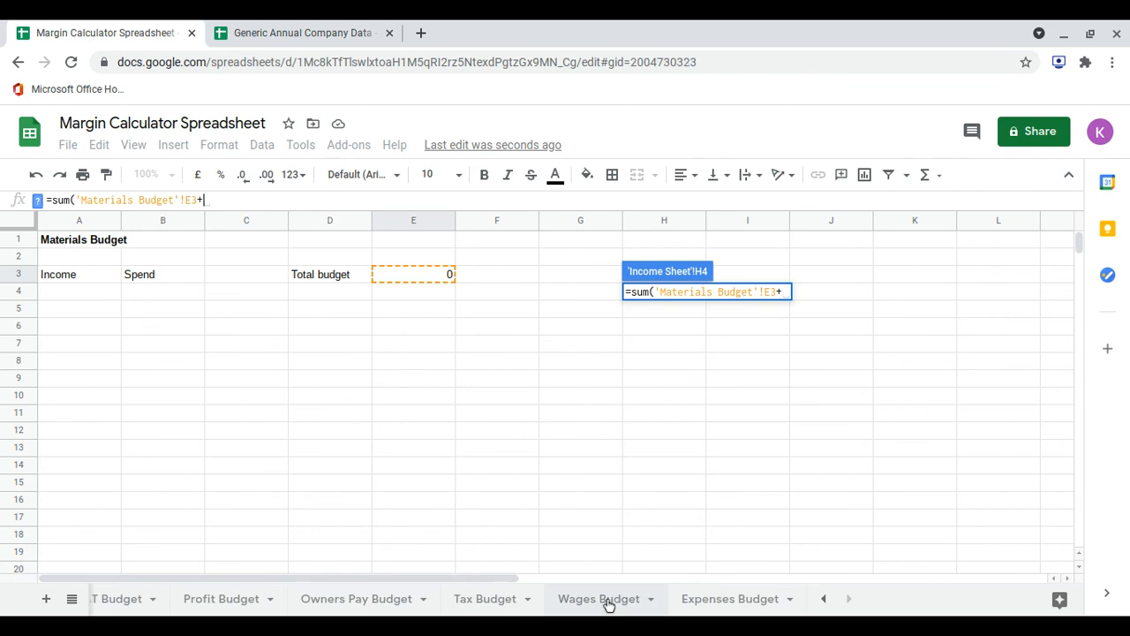
click(608, 604)
click(405, 276)
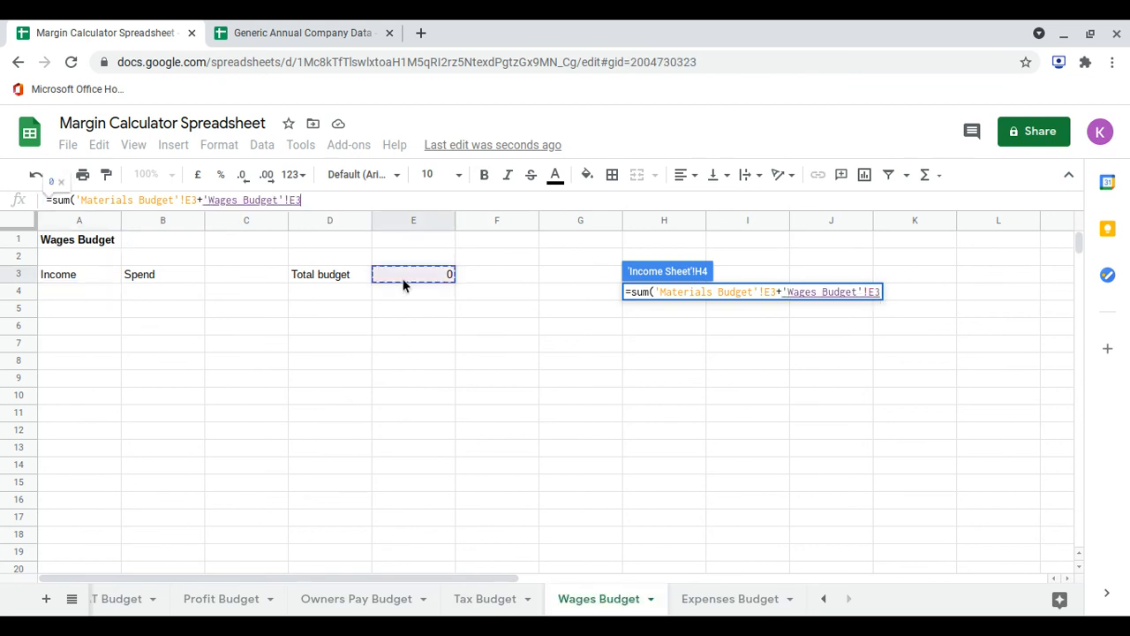
text(+)
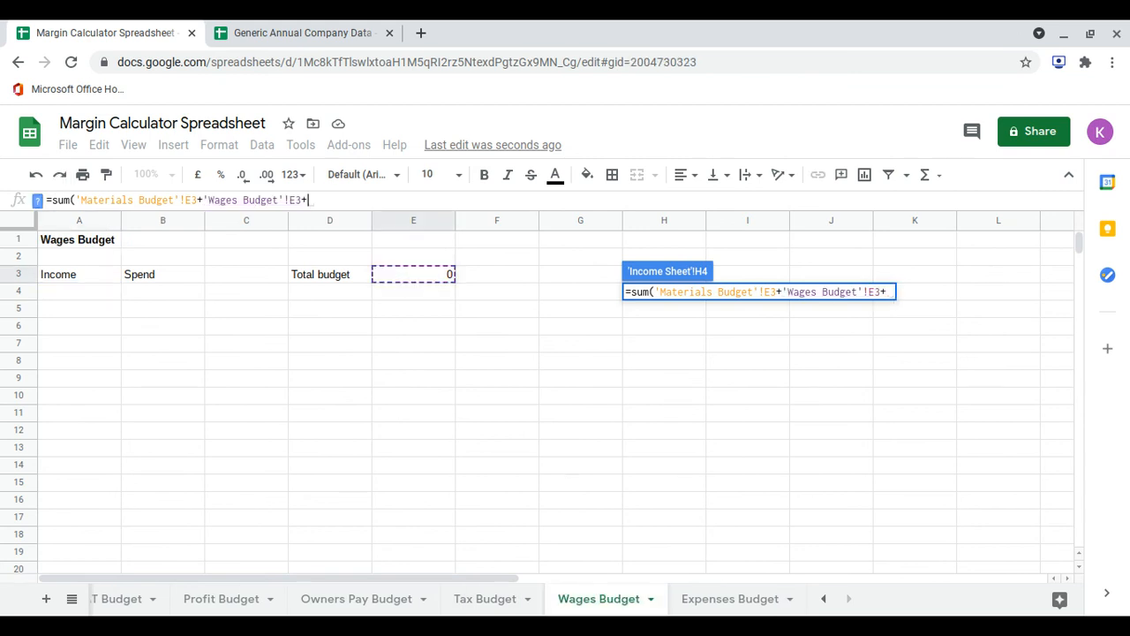
click(699, 593)
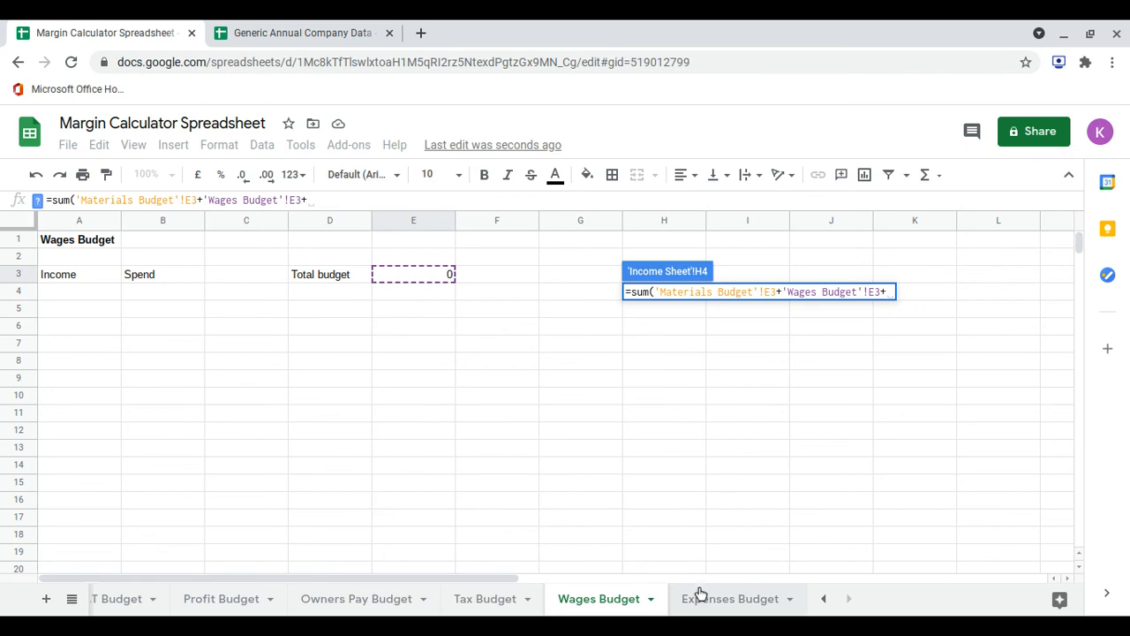
click(429, 277)
text())
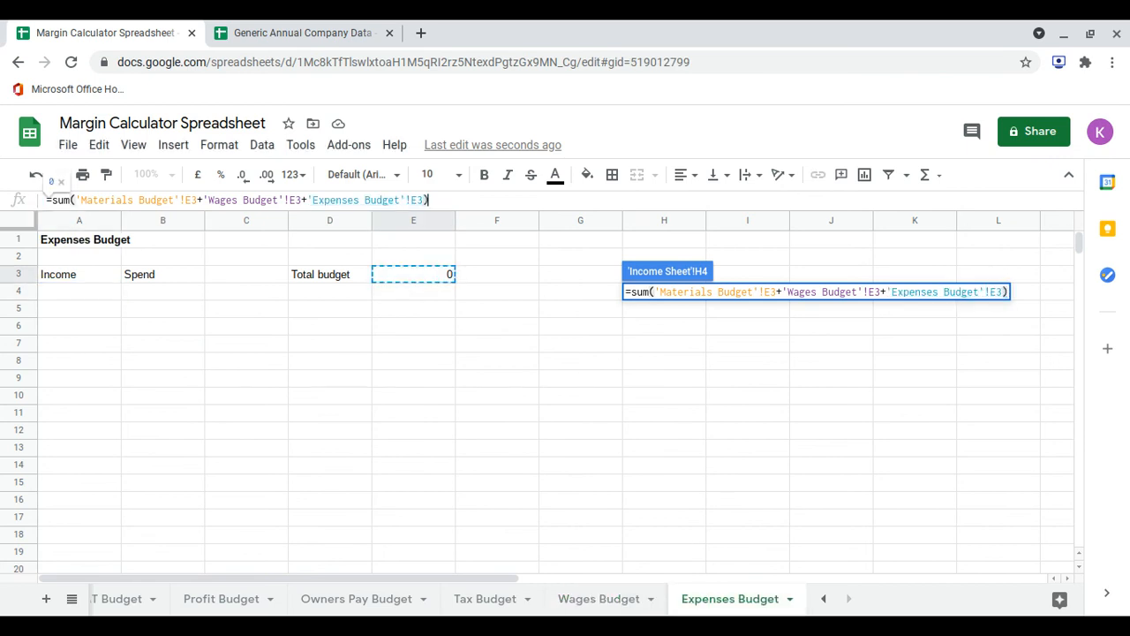
key(Return)
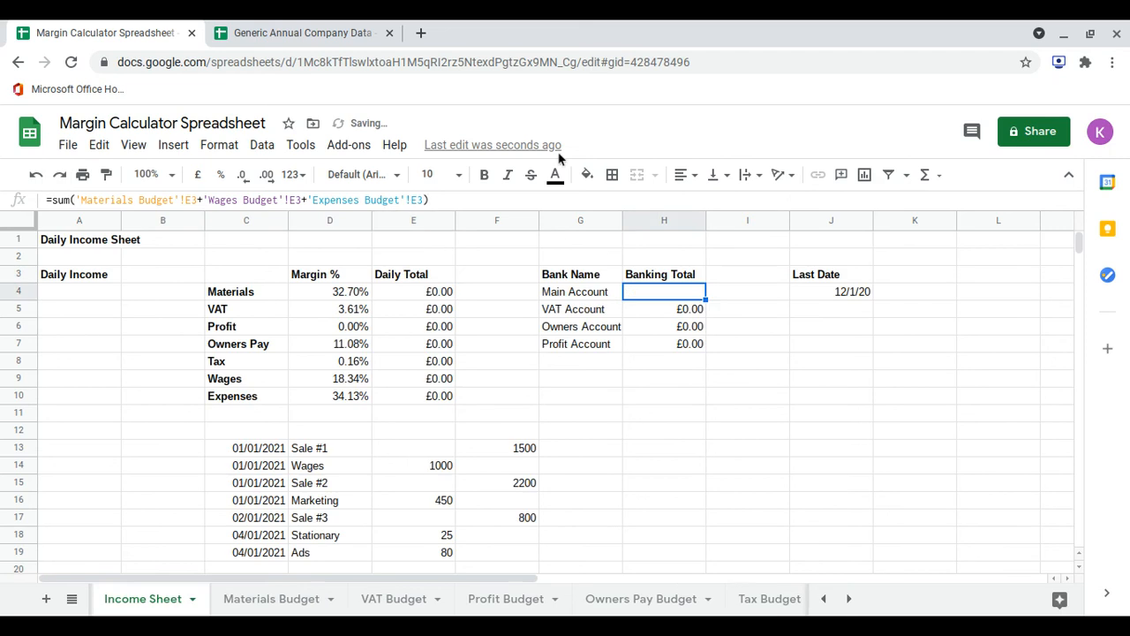
Step: Change the VAT Account banking total in H5 to reference the VAT Budget sheet's total in E3
click(659, 310)
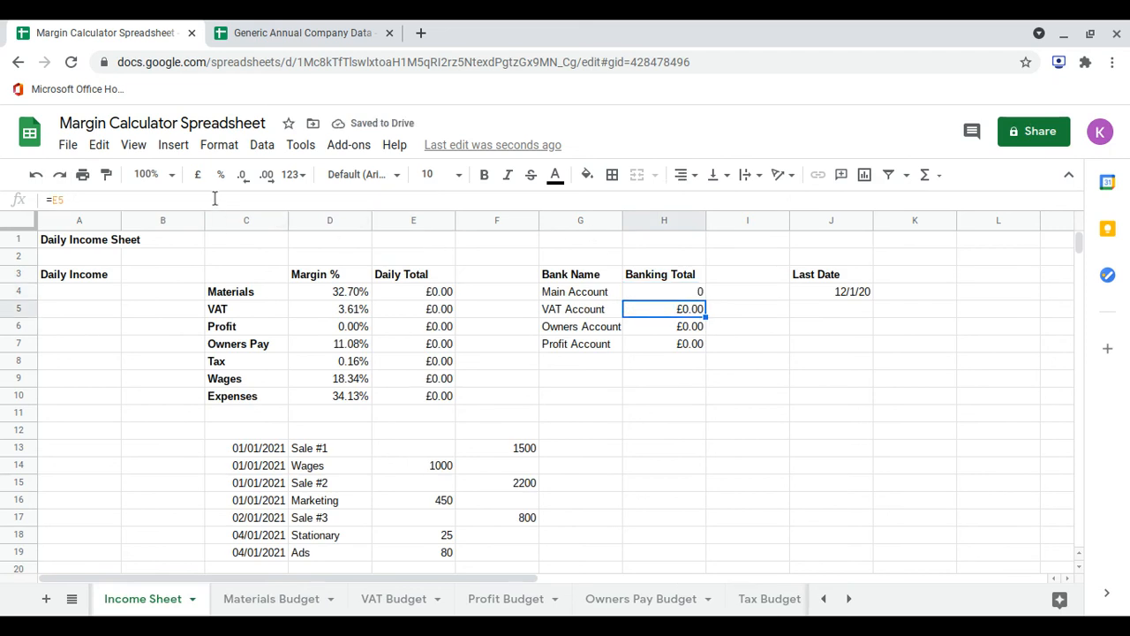
key(Return)
key(BackSpace)
key(BackSpace)
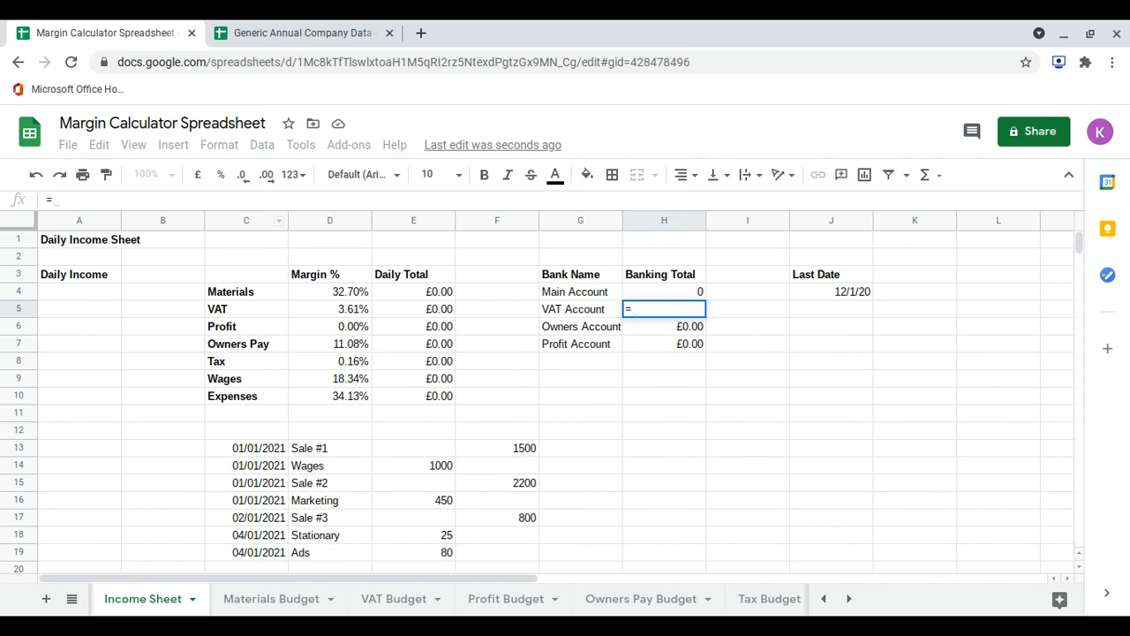
click(408, 607)
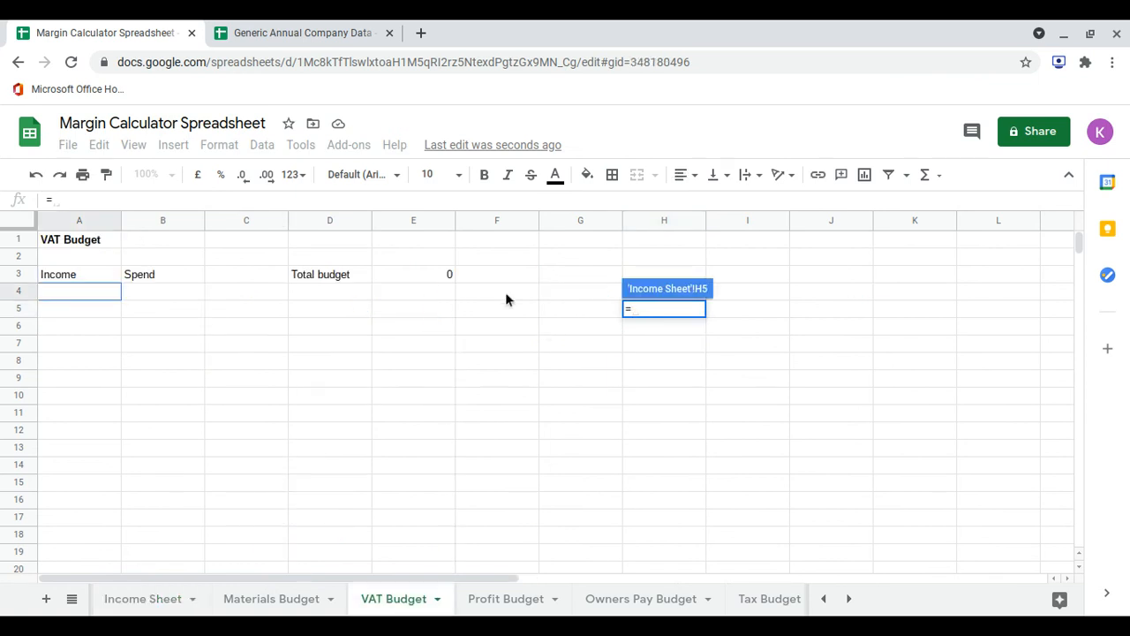
click(445, 274)
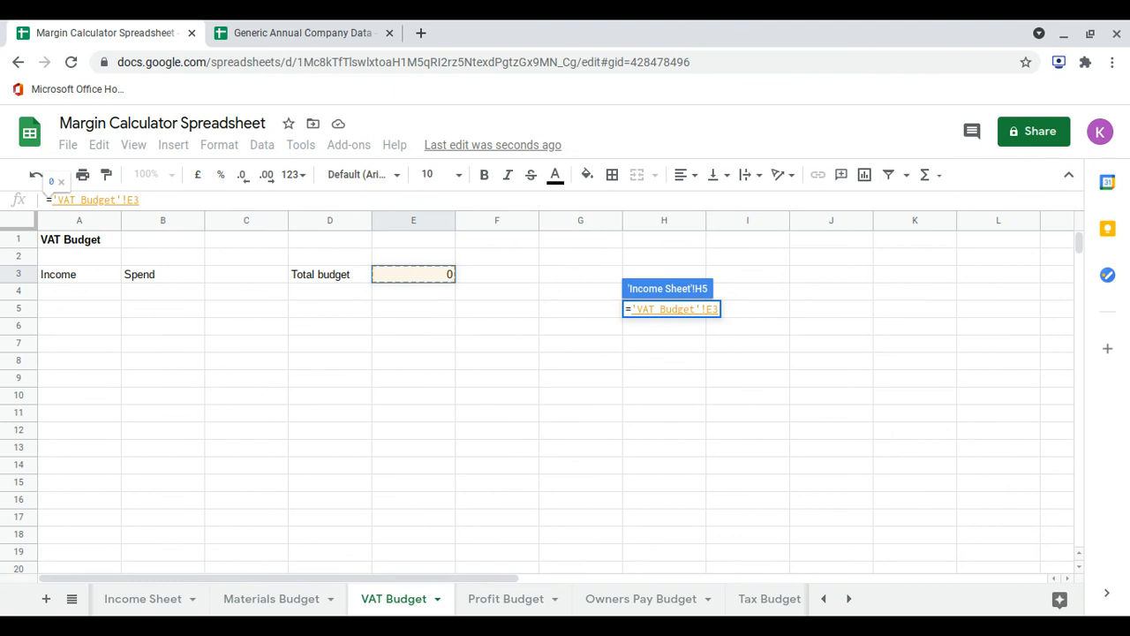
key(Return)
Step: Replace the Owners Account banking total formula in H6 with a reference to the Owners Pay Budget total in E3
click(660, 332)
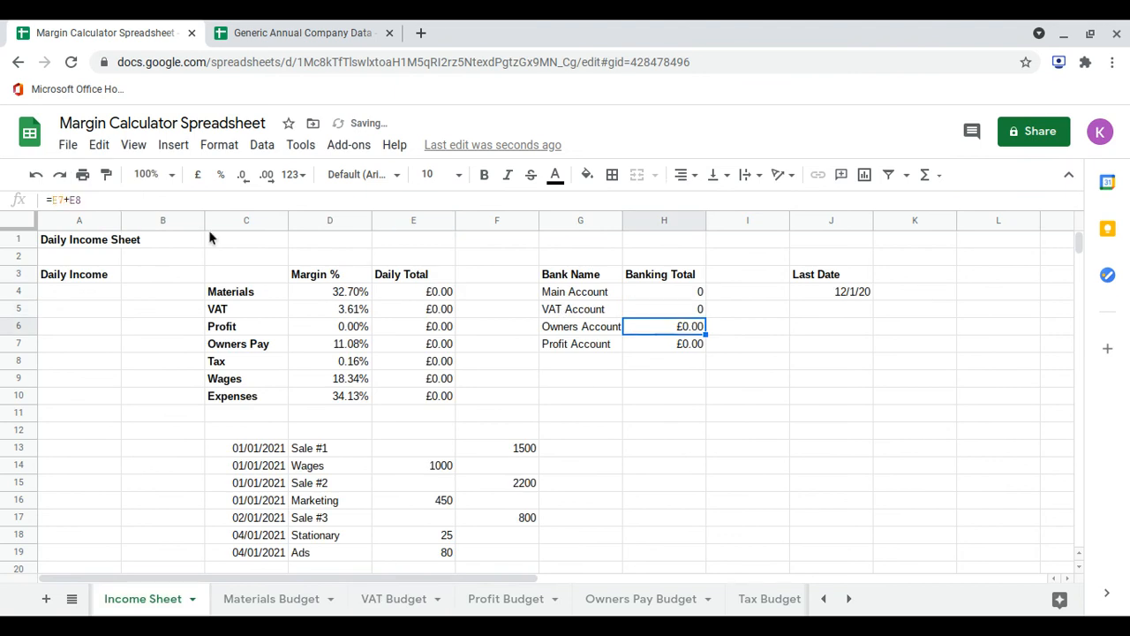
text(=E7+E8)
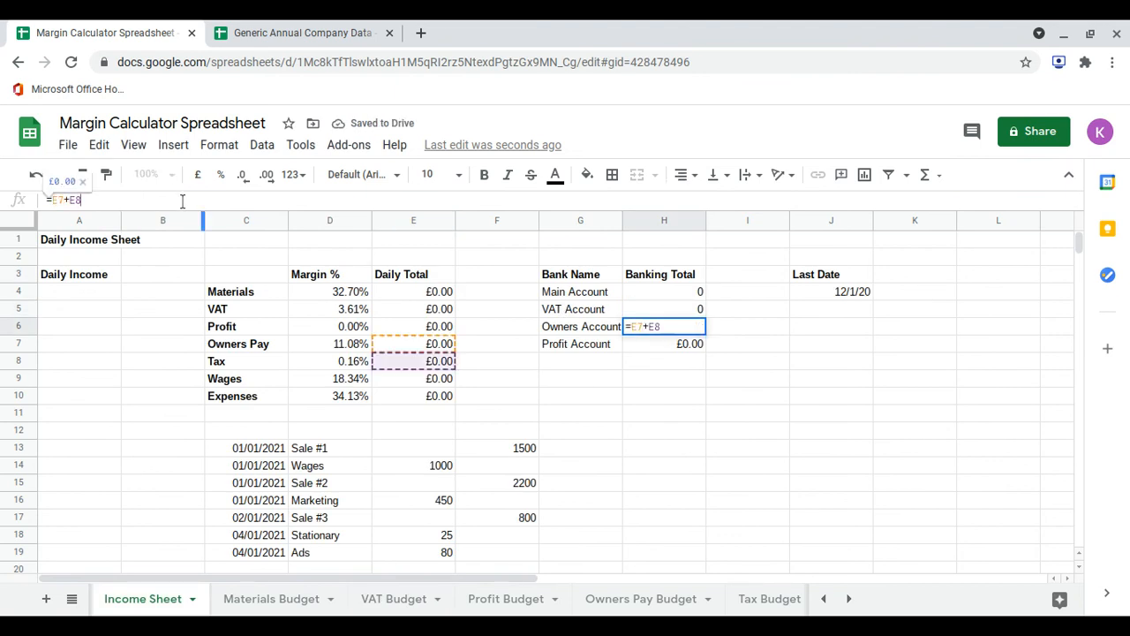
key(BackSpace)
key(BackSpace)
key(BackSpace)
key(BackSpace)
key(BackSpace)
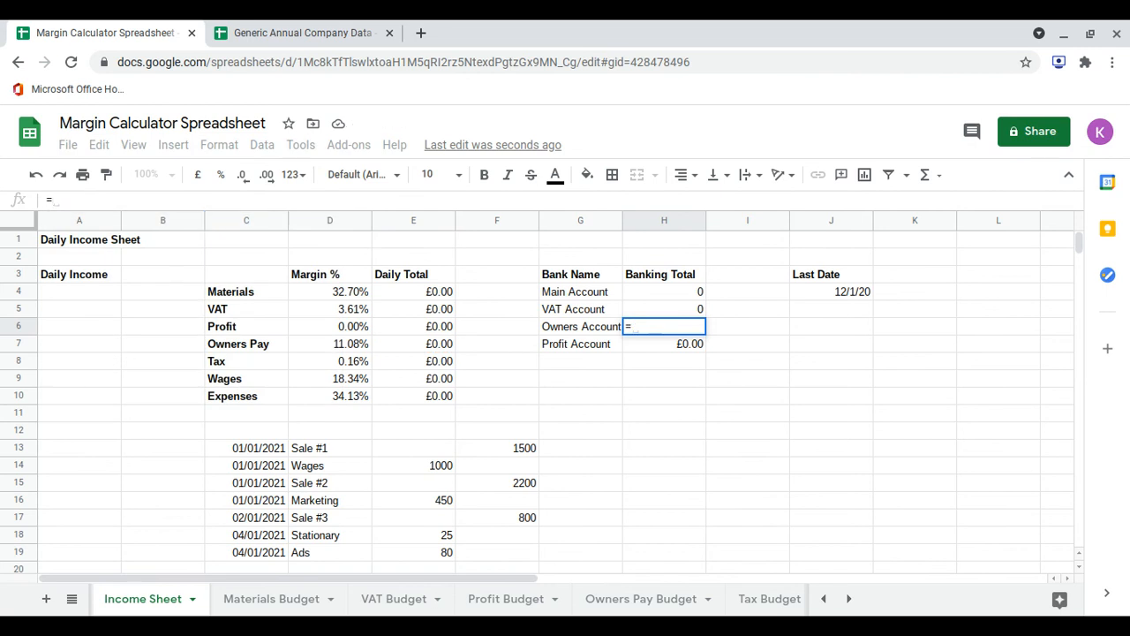
click(578, 603)
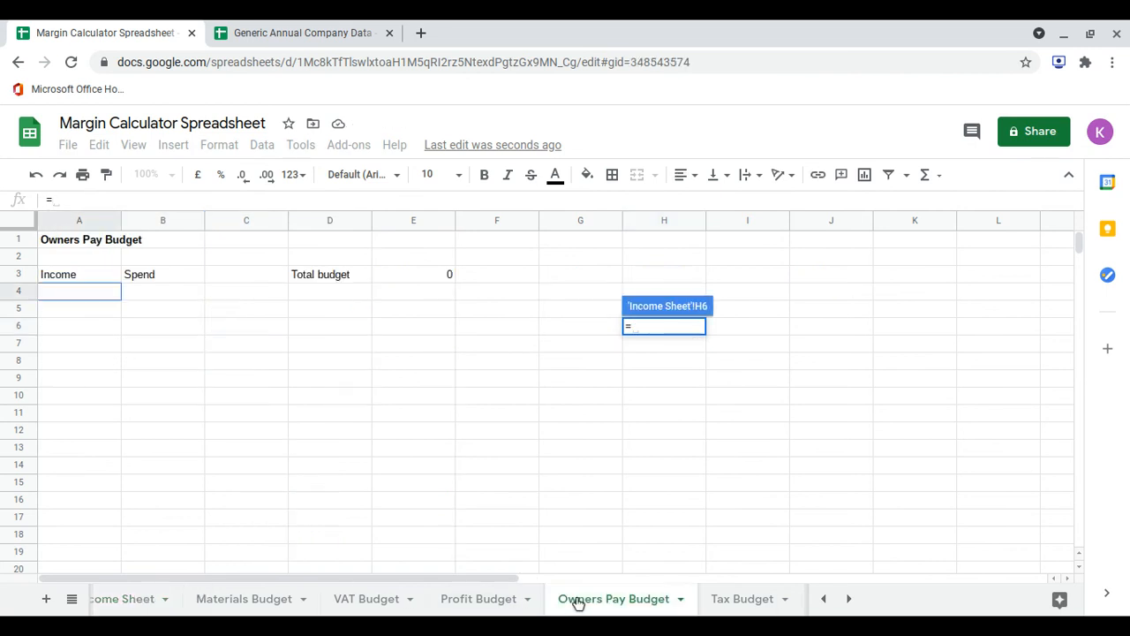
click(391, 278)
Step: Add the Tax Budget total in E3 to the Owners Account formula and complete it
text(+)
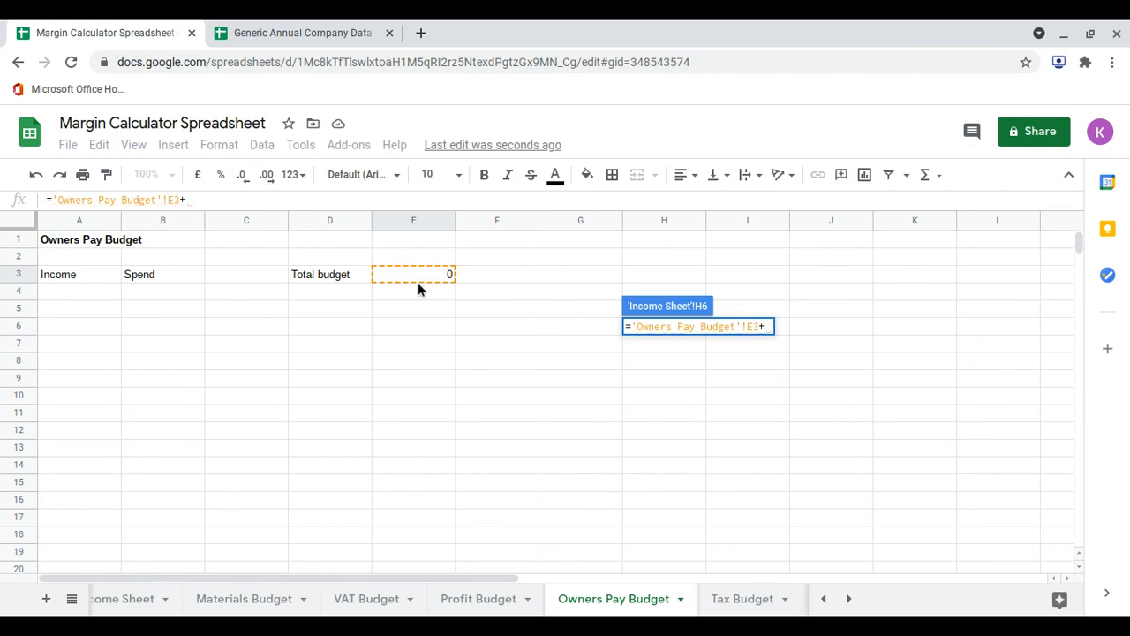
click(729, 607)
click(427, 279)
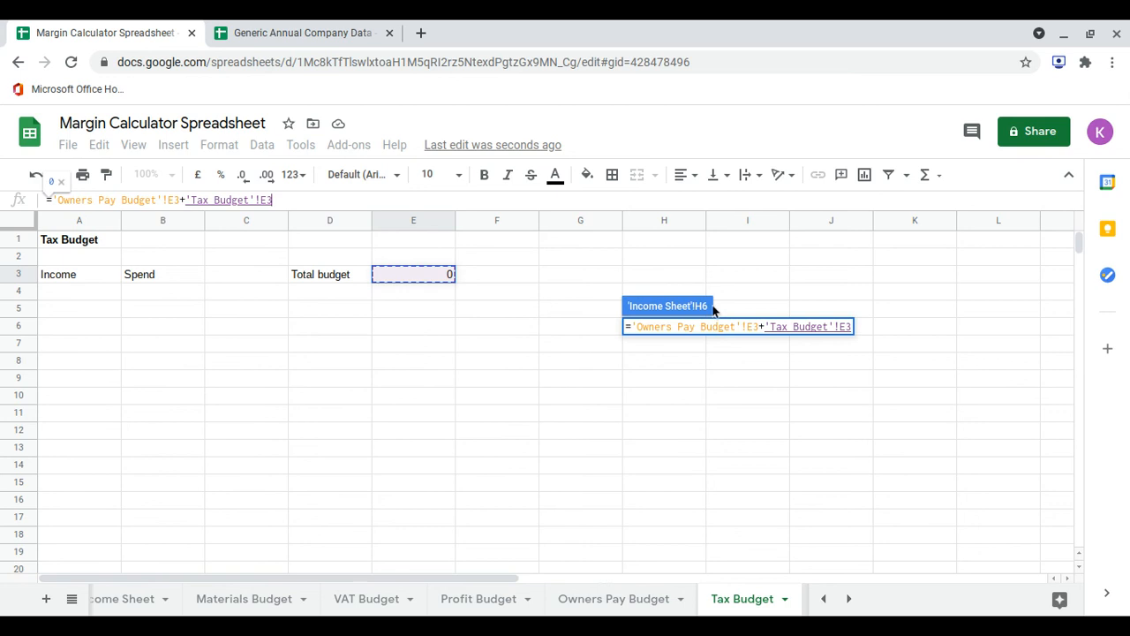
key(Return)
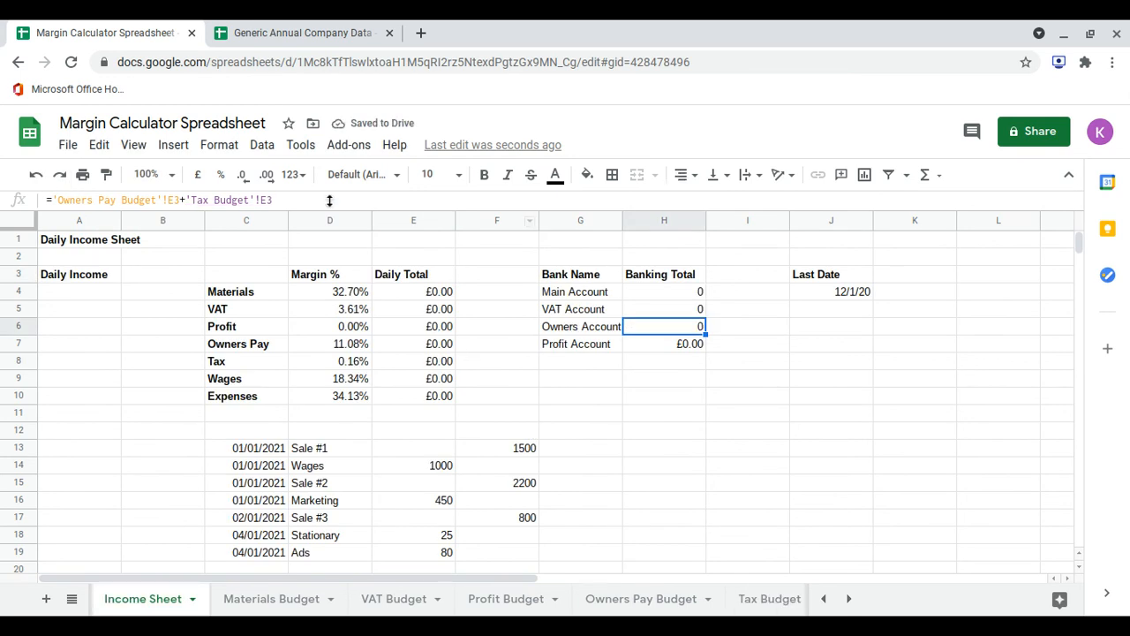
Step: Change the Profit Account banking total in H7 to reference the Profit Budget sheet's total in E3
click(662, 344)
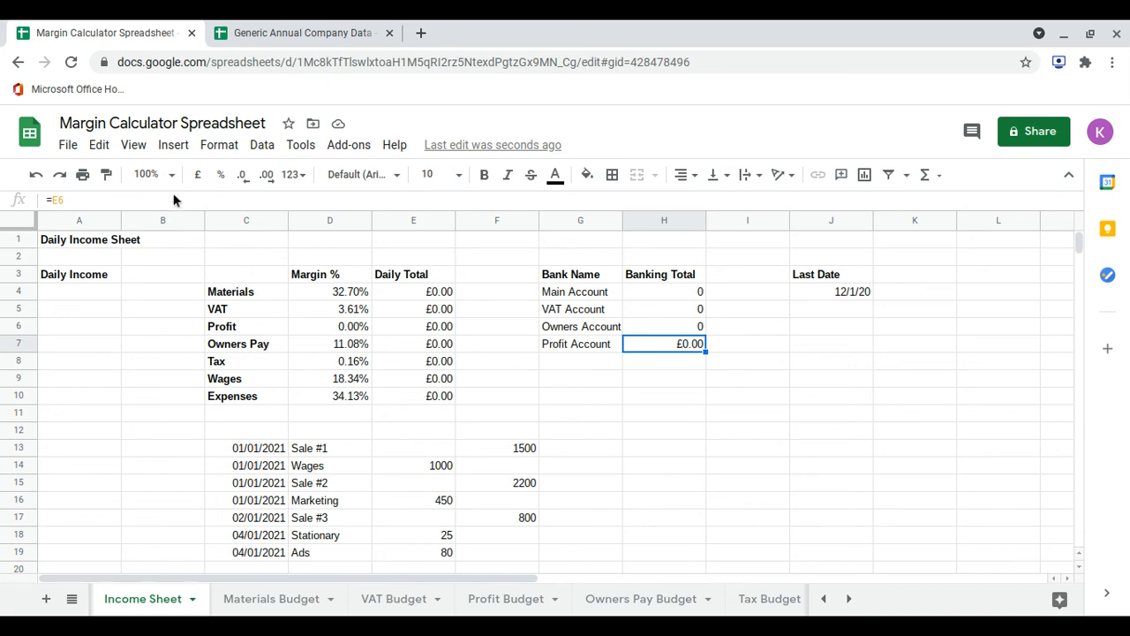
key(Return)
key(BackSpace)
key(BackSpace)
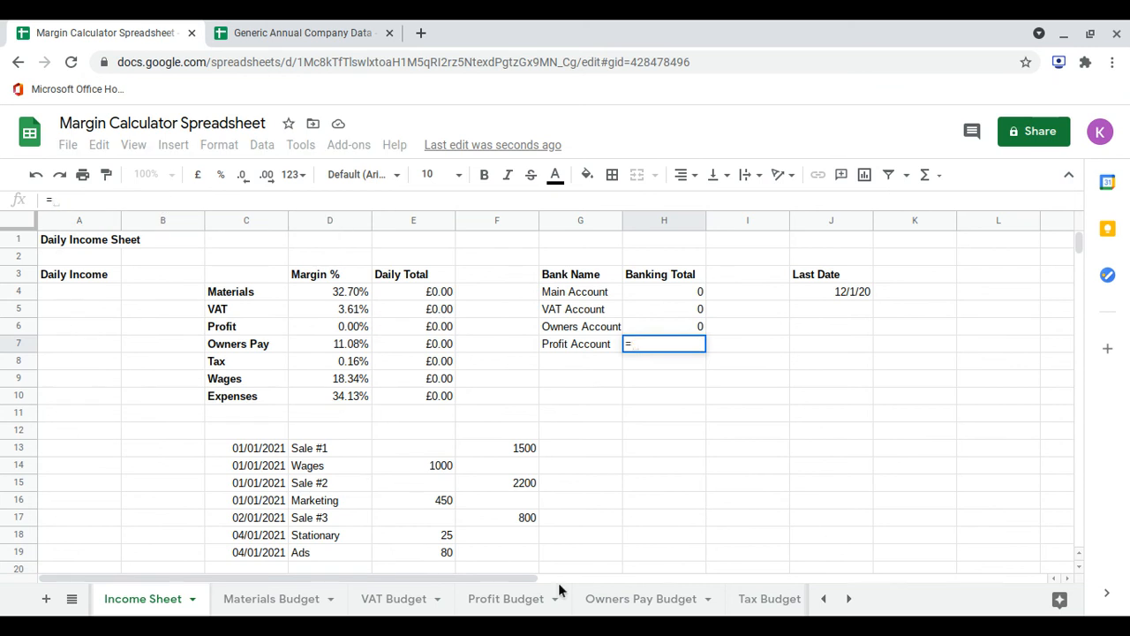
click(521, 605)
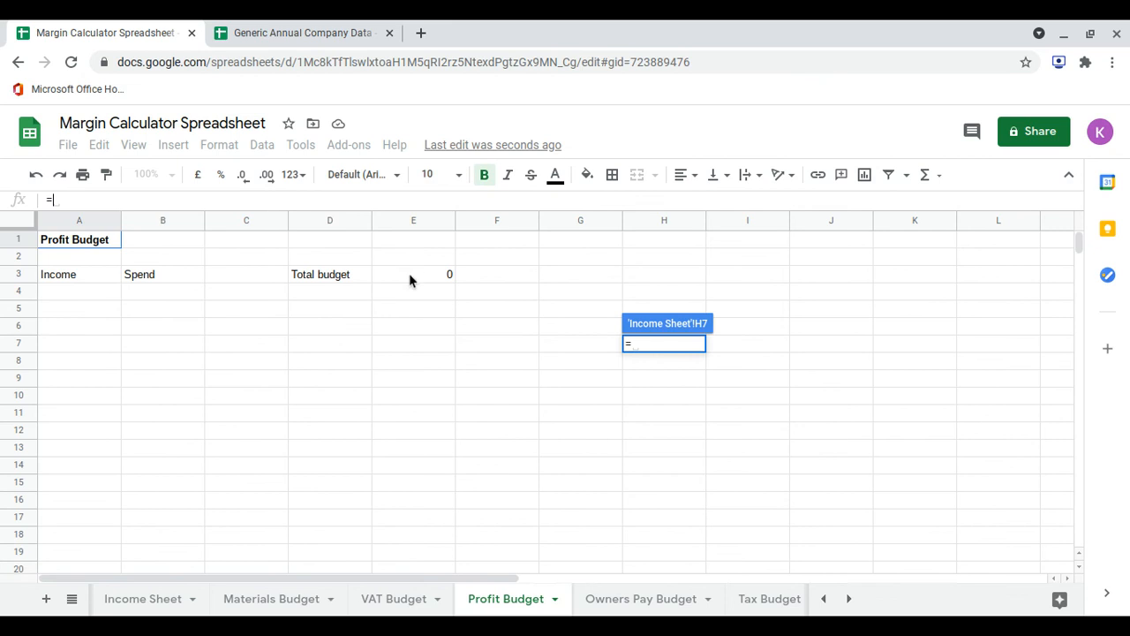
click(408, 279)
key(Return)
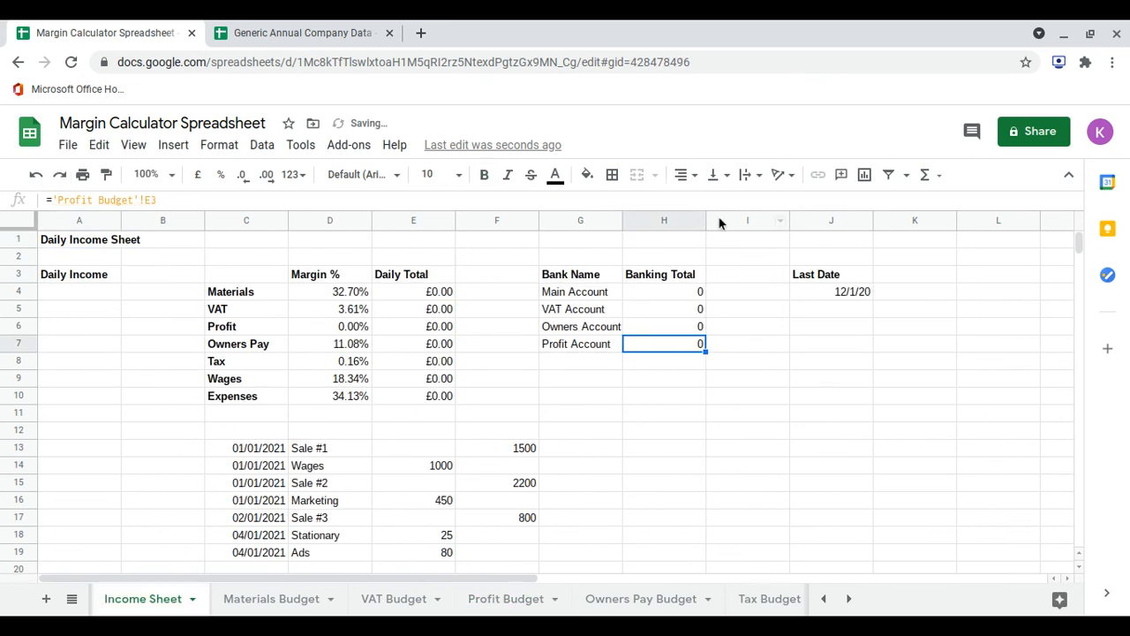
Step: Format the banking totals in H4:H7 of the Income Sheet as Currency
click(687, 293)
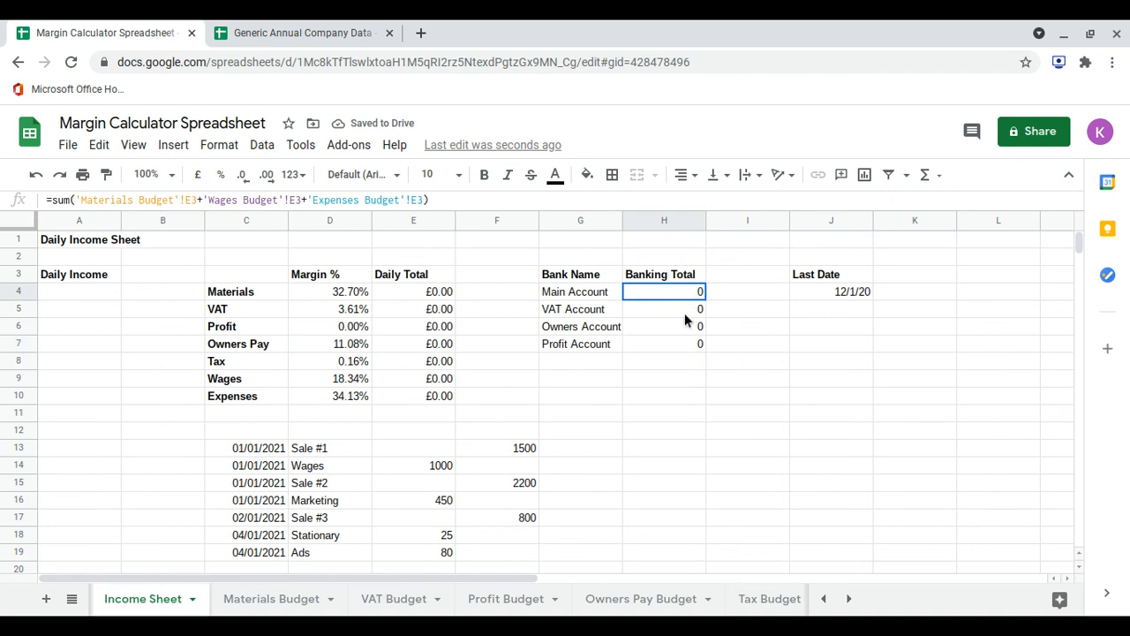
drag(684, 319, 686, 350)
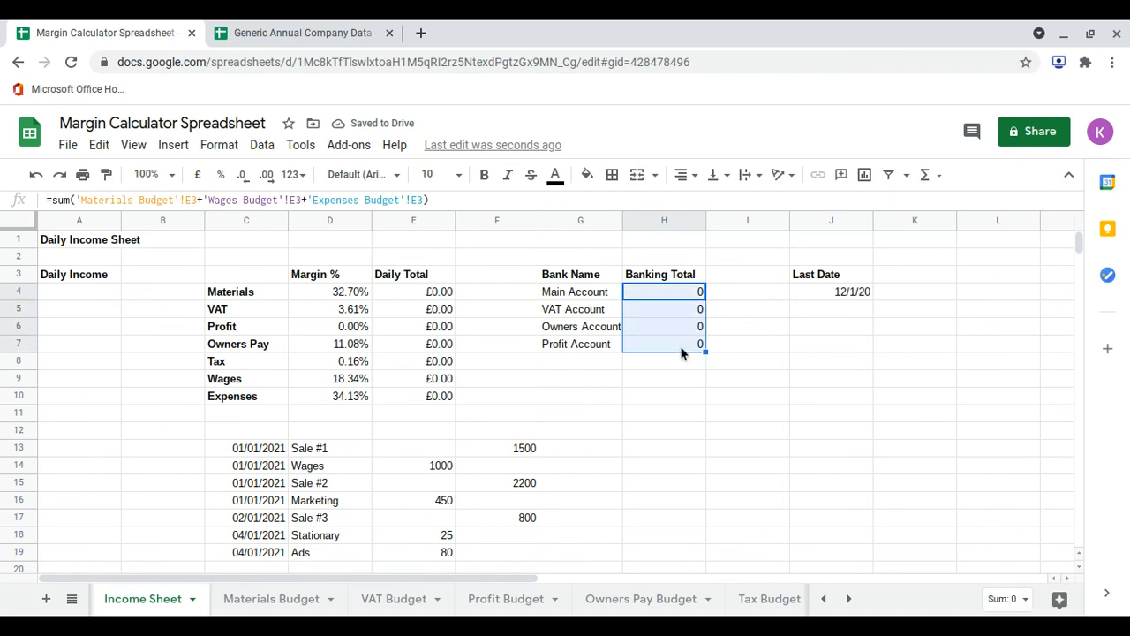
click(212, 150)
mouse_move(277, 227)
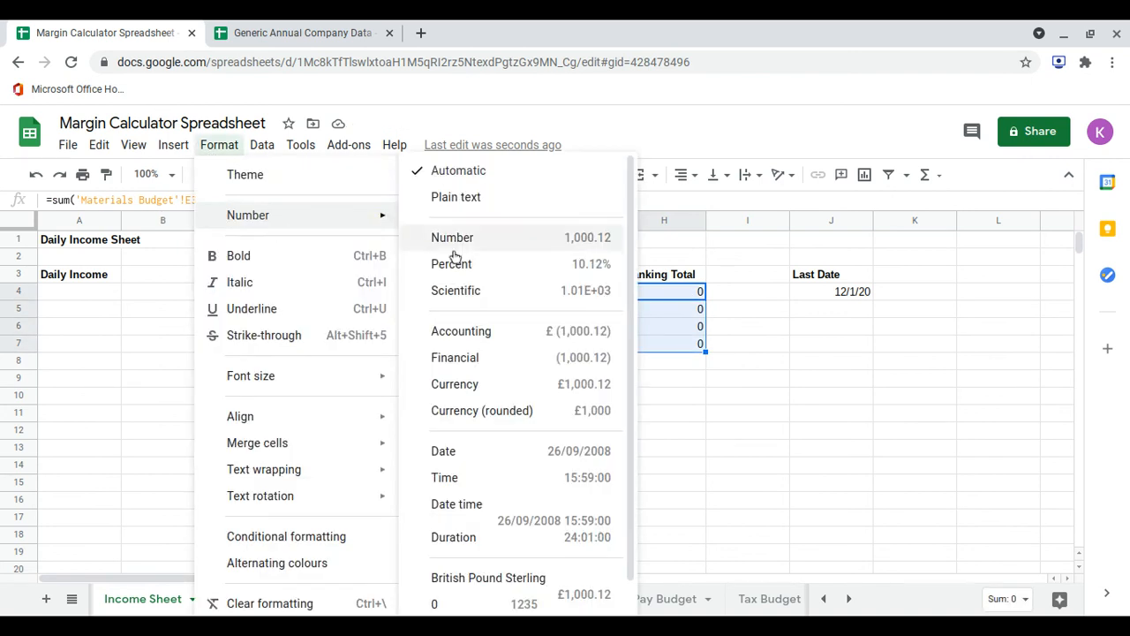
click(442, 383)
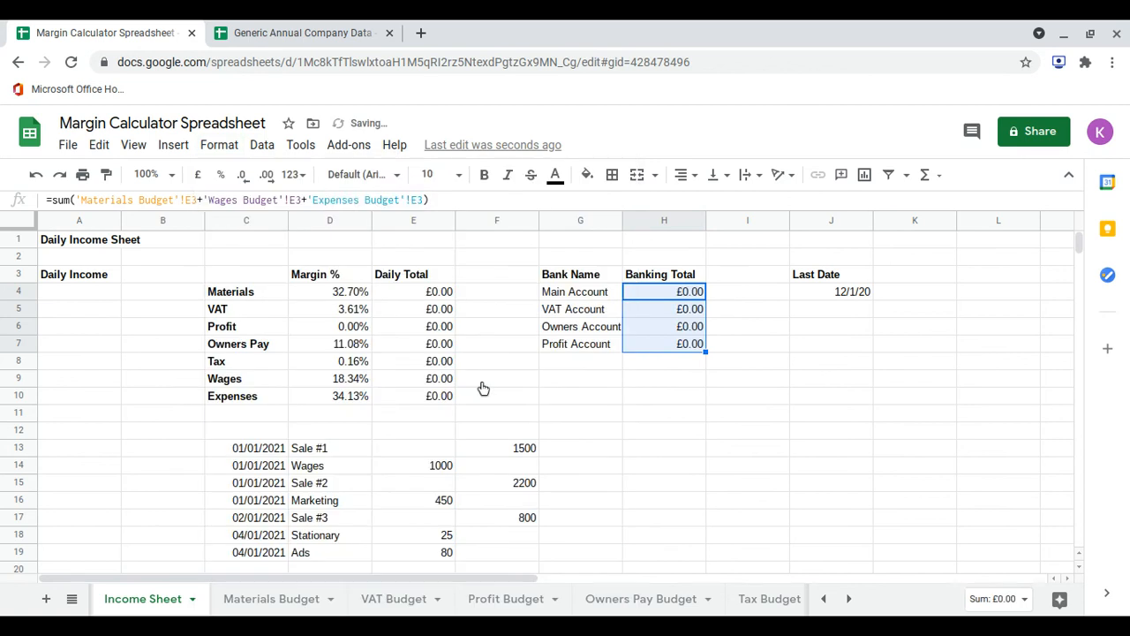
click(668, 397)
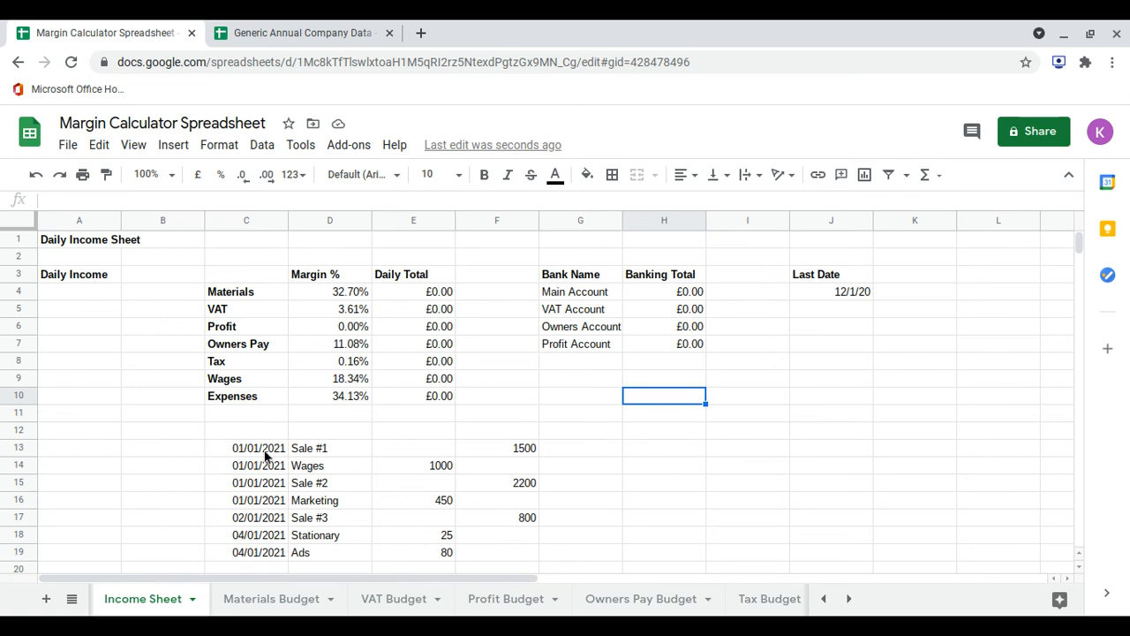
Step: Enter the sample sales amounts 1500, 2200 and 800 as daily income in A4:A6 of the Income Sheet
drag(264, 455, 533, 555)
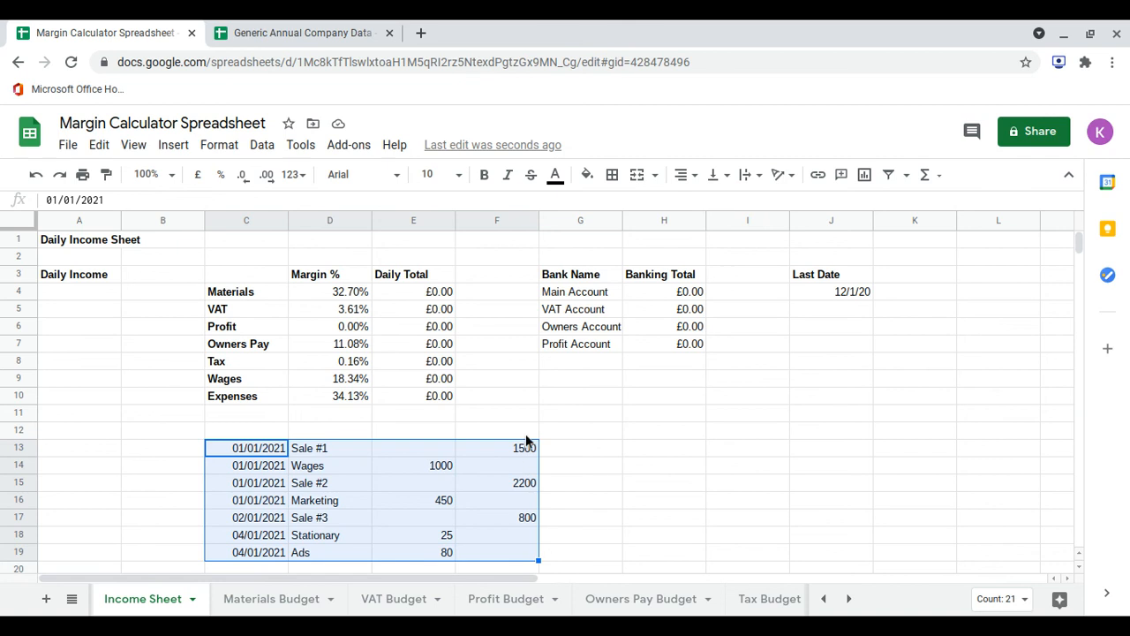
drag(520, 446, 510, 558)
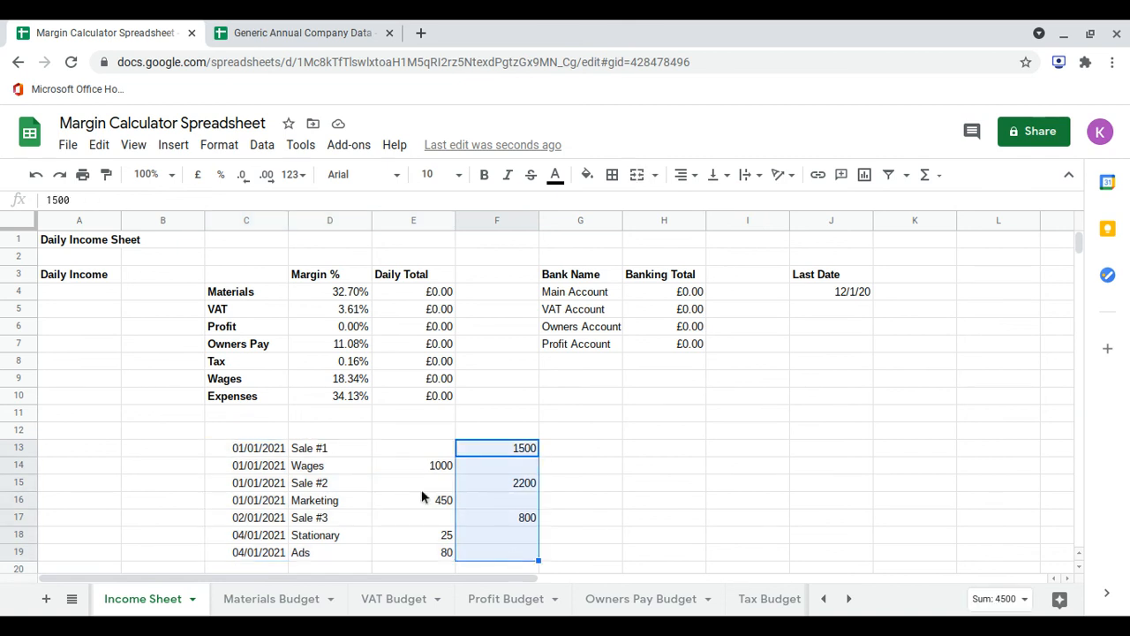
click(70, 296)
text(1500)
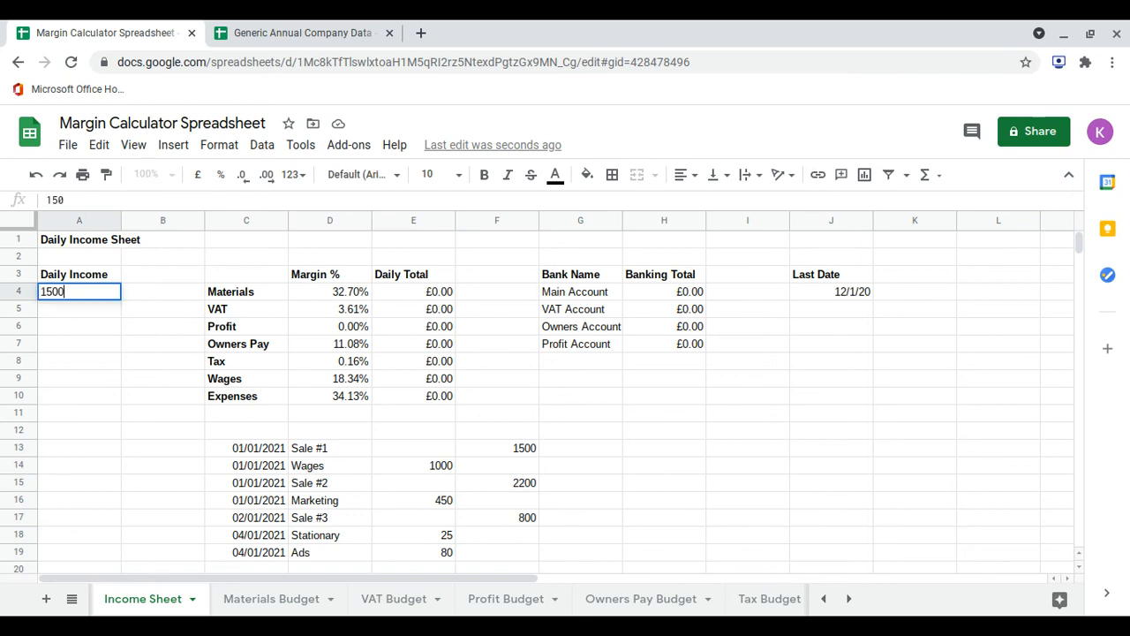
key(Return)
text(22)
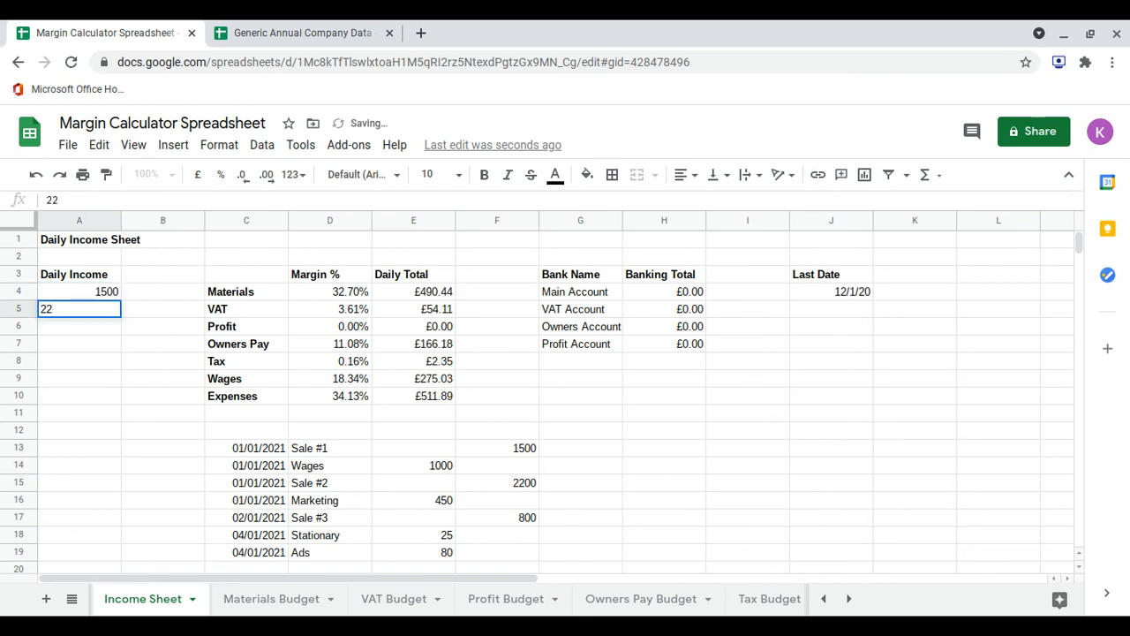
text(00)
key(Return)
text(800)
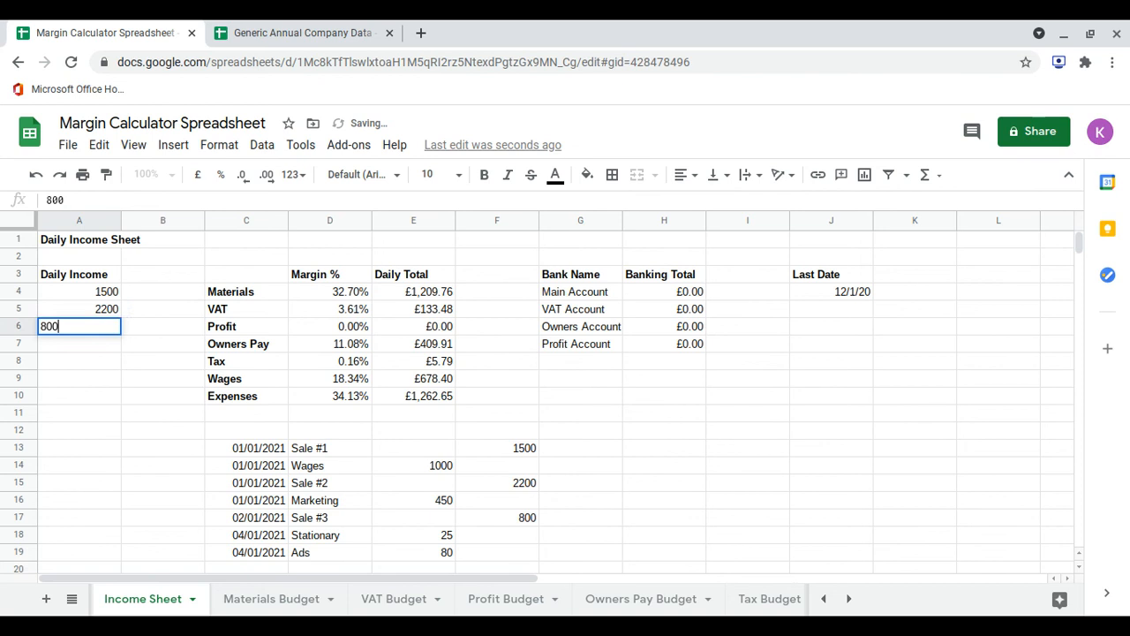
key(Return)
Step: Copy the Materials daily total from E4 and paste it as values only into Income cell A4 of the Materials Budget sheet
scroll(242, 319, down, 1)
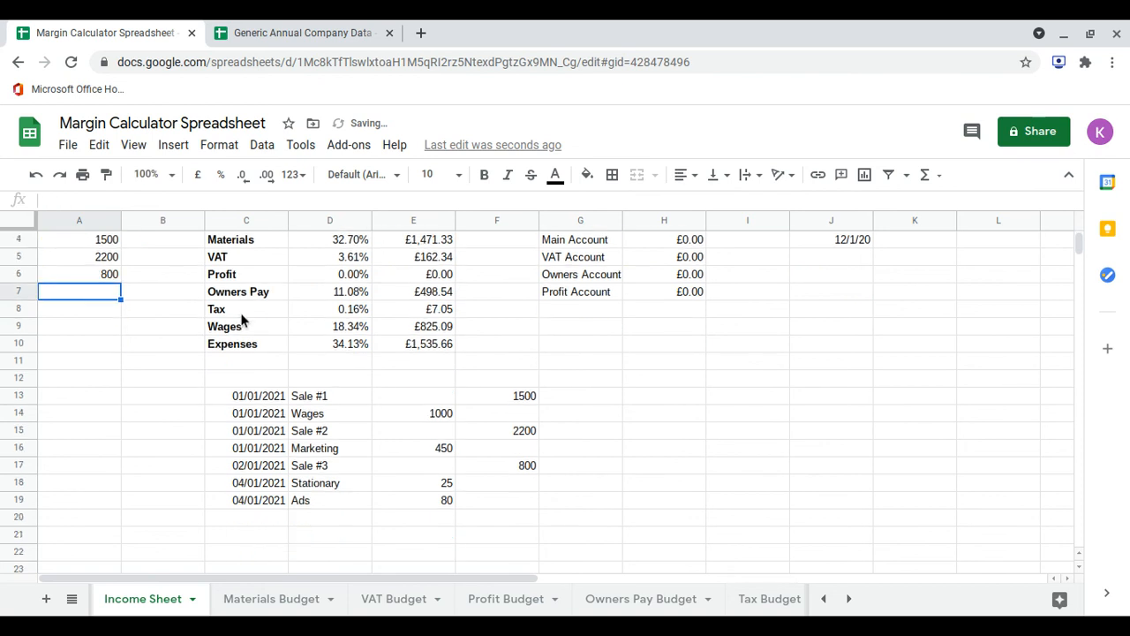
scroll(242, 320, up, 1)
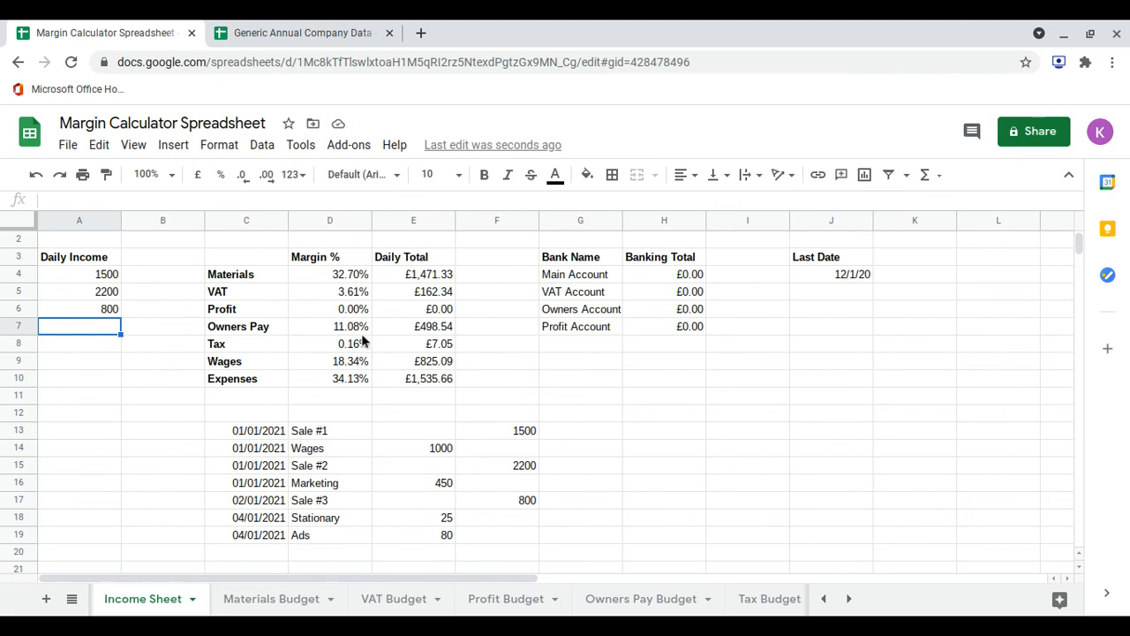
scroll(503, 318, up, 1)
click(432, 295)
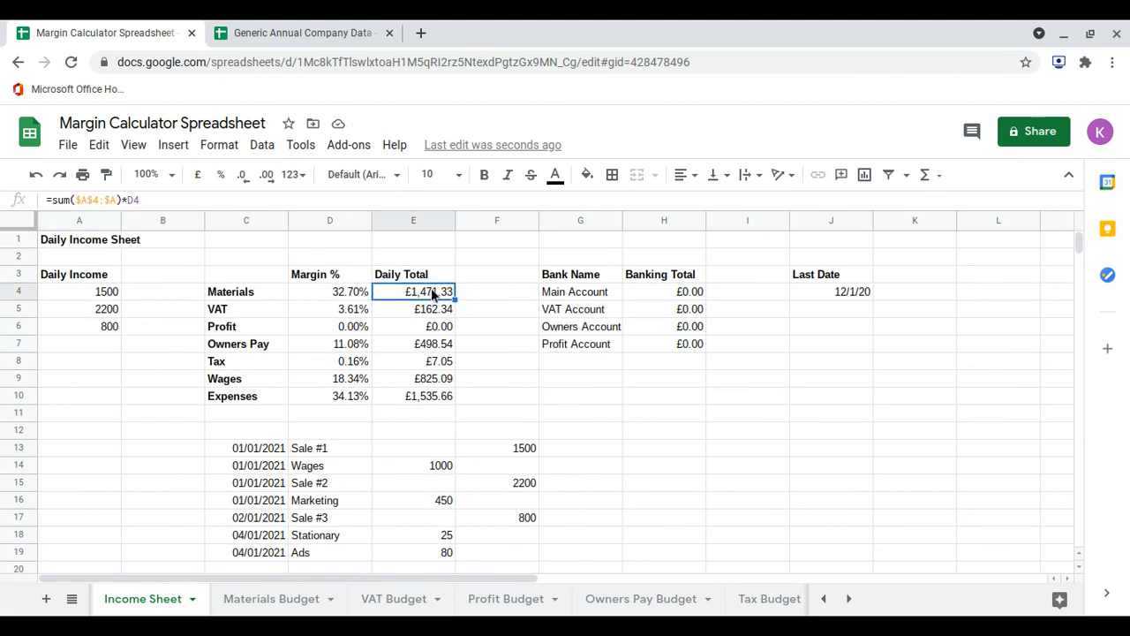
drag(433, 295, 421, 399)
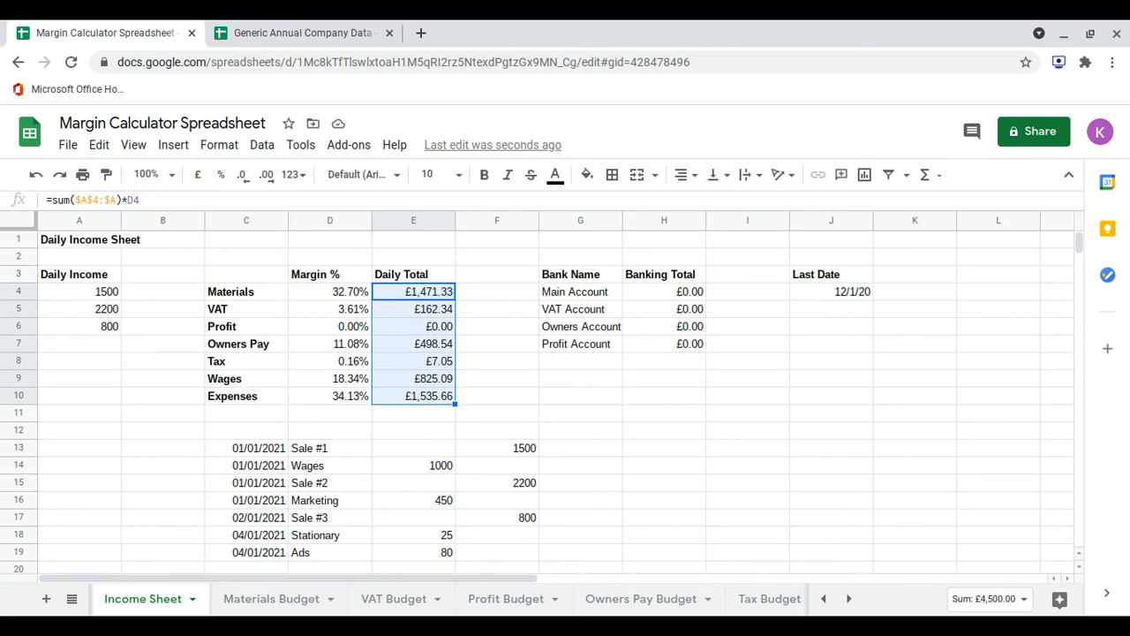
click(411, 300)
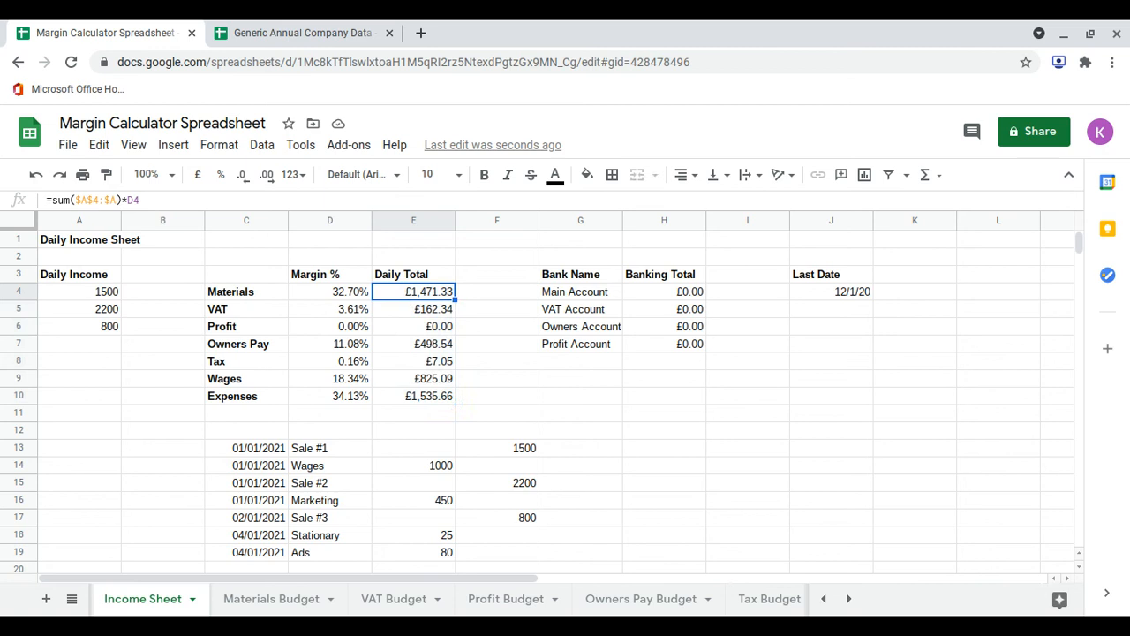
key(ctrl+c)
click(291, 600)
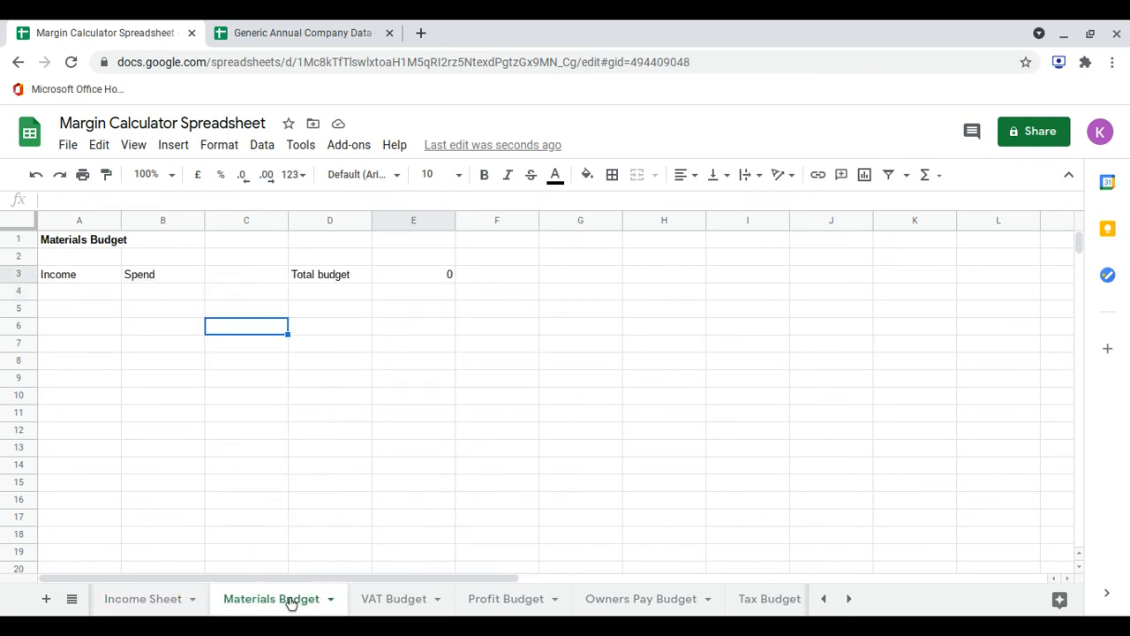
right_click(88, 295)
mouse_move(156, 252)
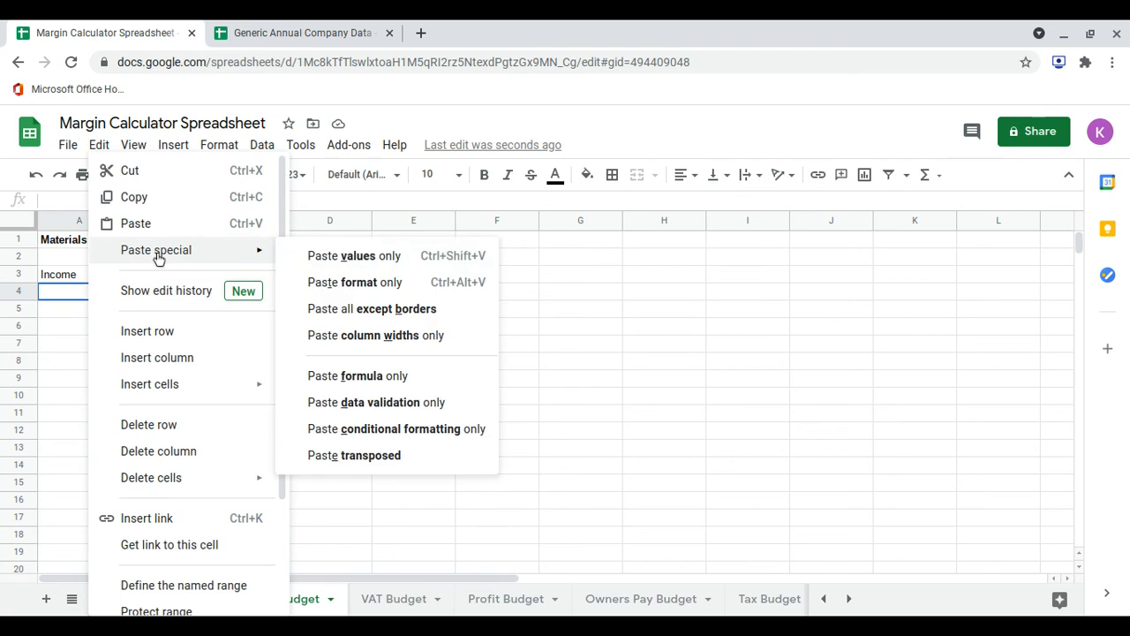
click(336, 257)
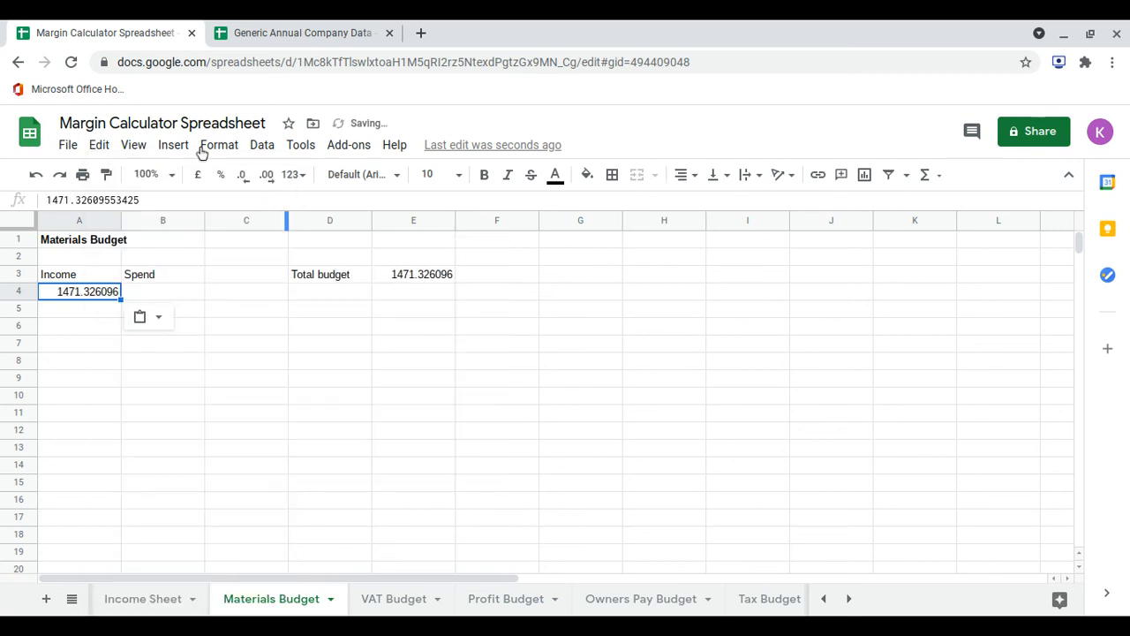
key(shift+Right)
key(shift+Up)
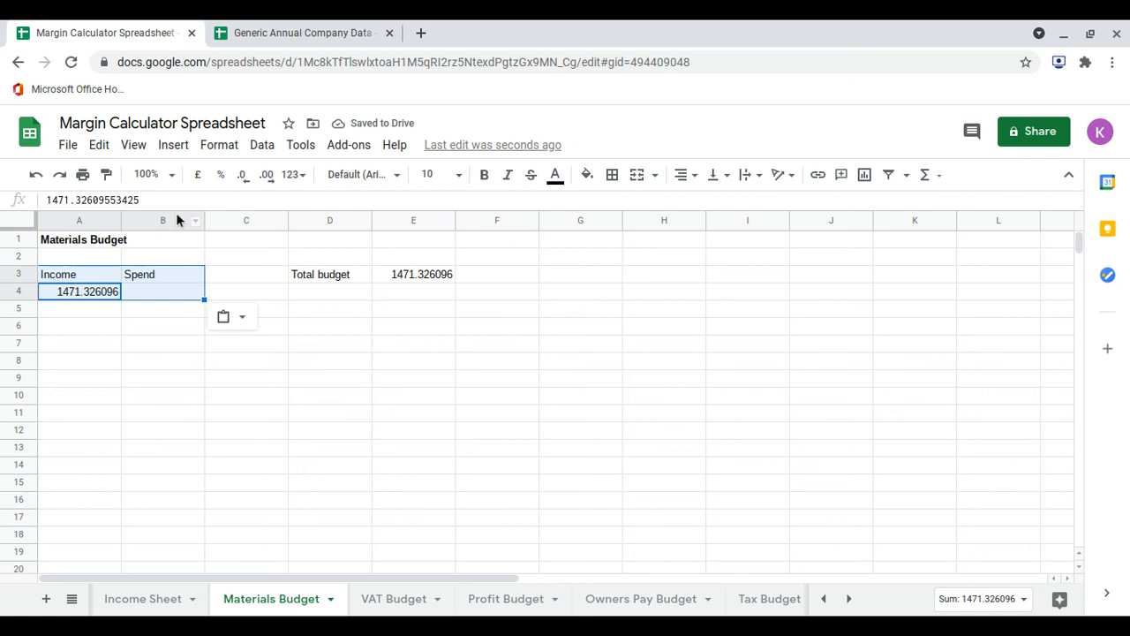
click(219, 145)
click(128, 361)
key(ctrl+a)
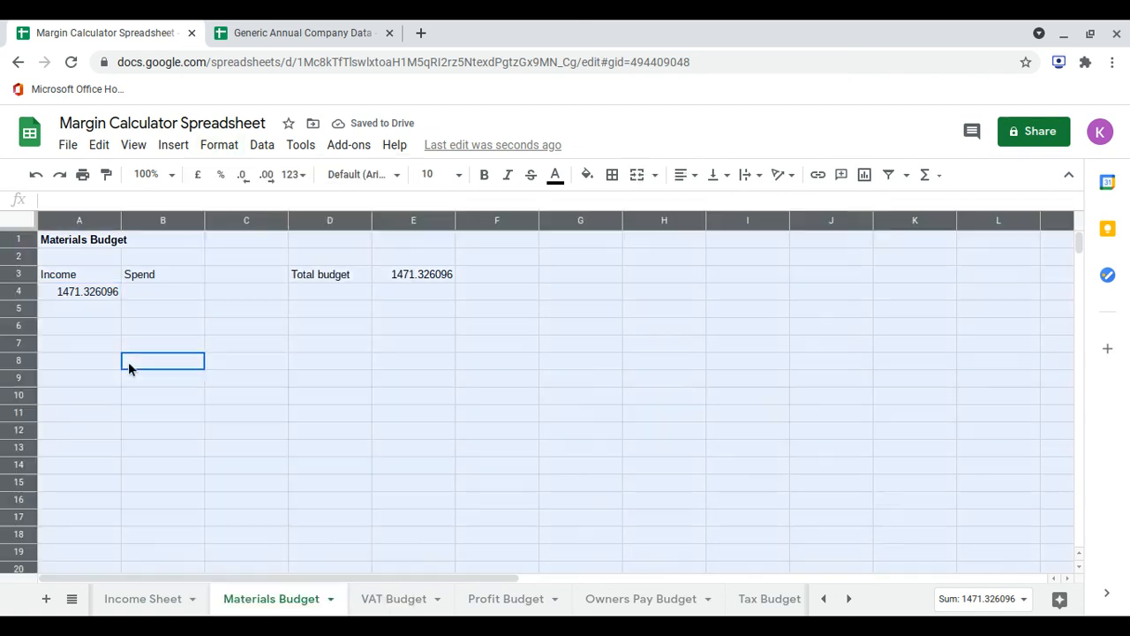
click(128, 361)
click(219, 147)
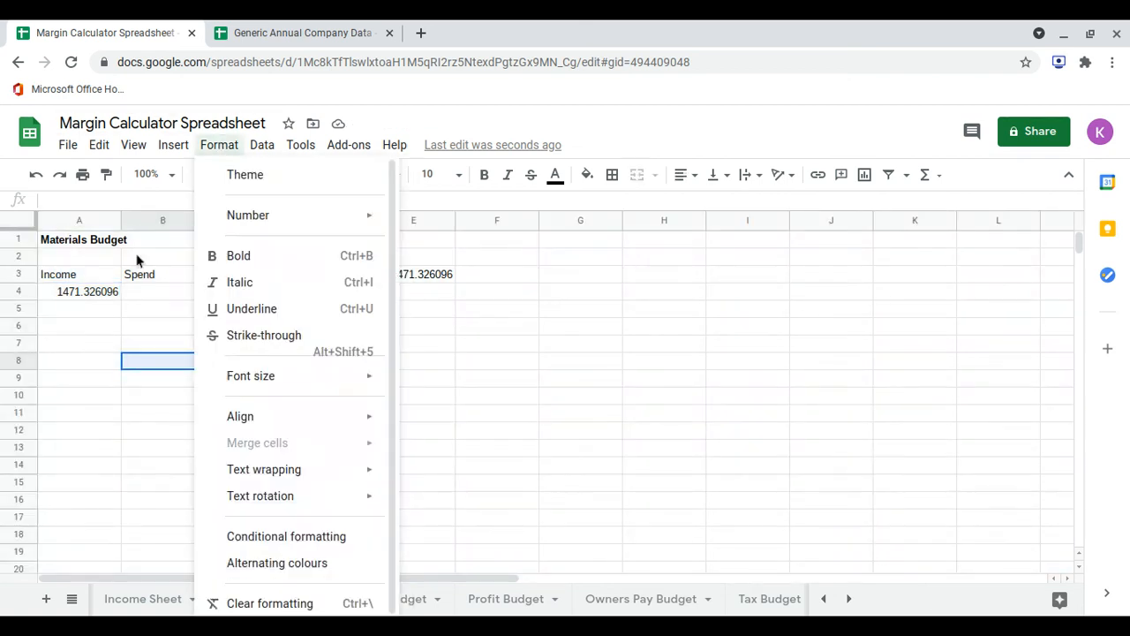
click(119, 279)
key(ctrl+a)
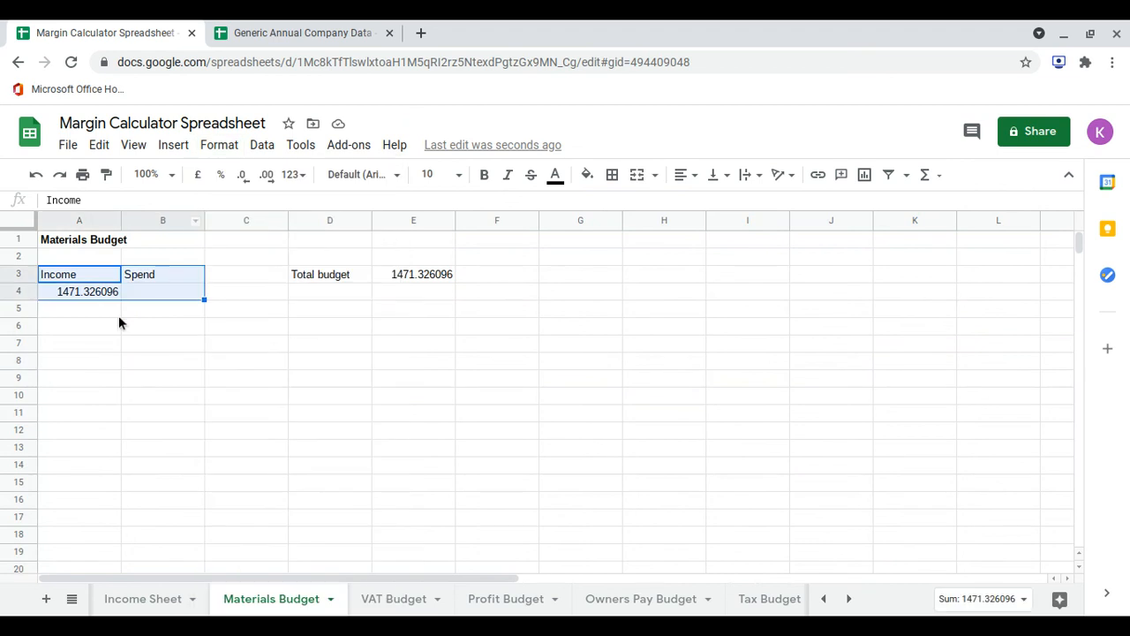
Step: Format all cells of the Materials Budget sheet as Currency
ctrl+click(118, 315)
key(ctrl+a)
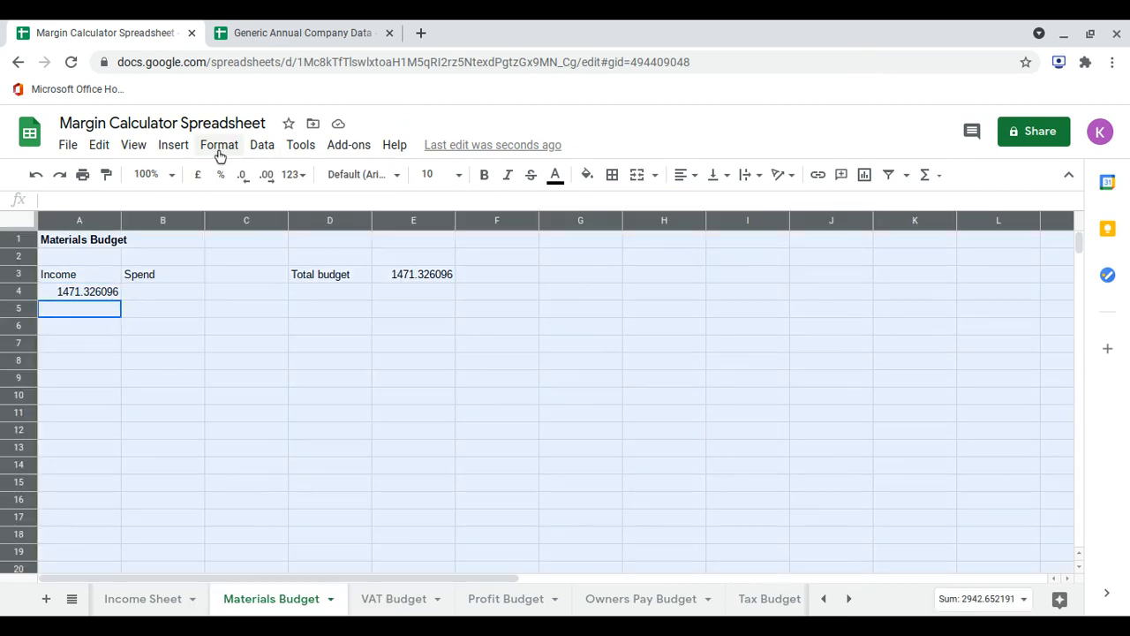
click(219, 147)
mouse_move(290, 227)
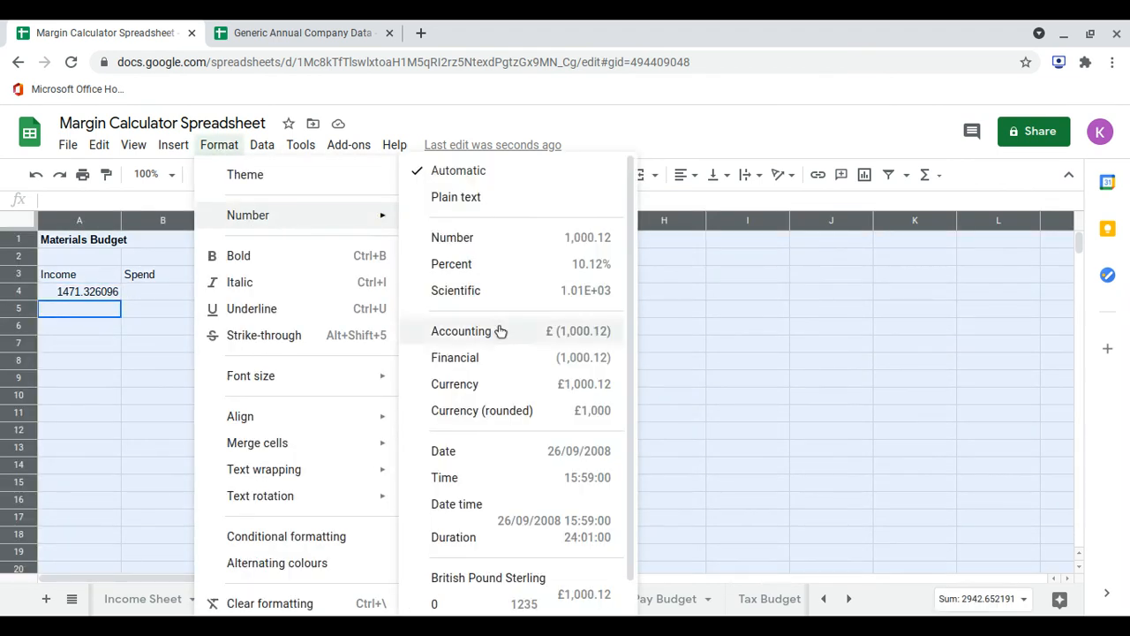
click(499, 385)
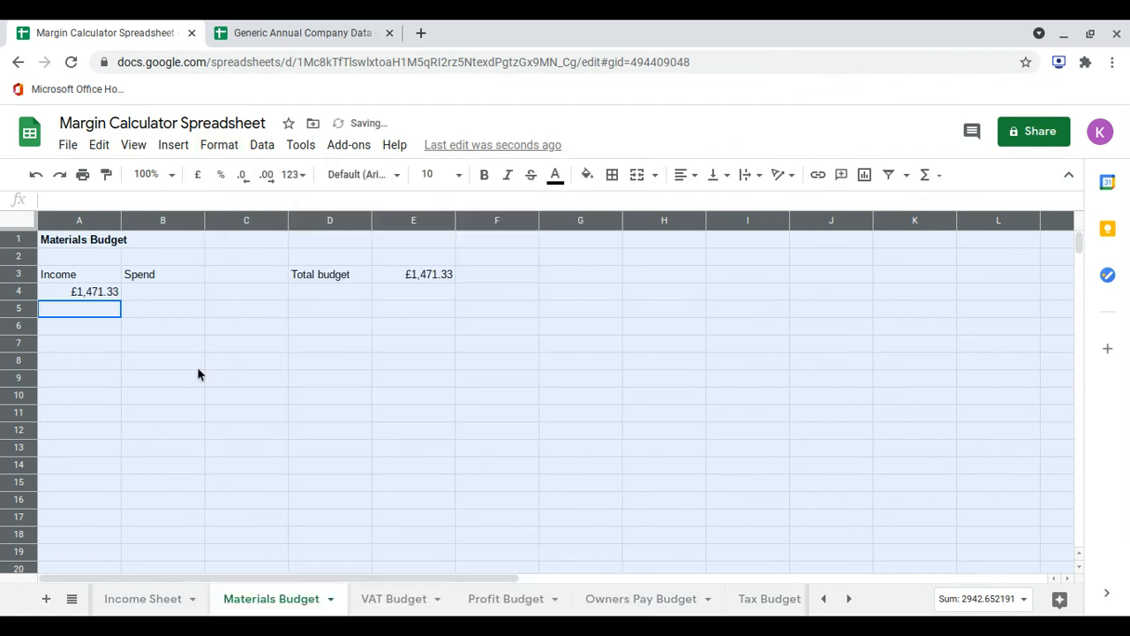
Step: Copy the VAT daily total from E5 of the Income Sheet and paste it as values only into A4 of the VAT Budget sheet
click(165, 599)
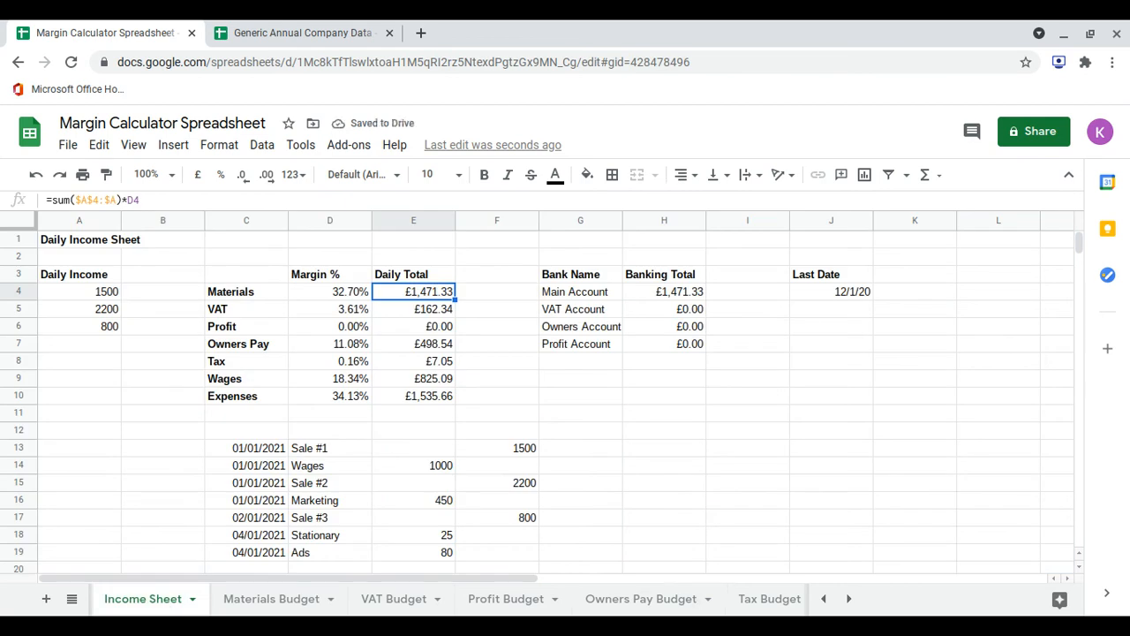
click(435, 316)
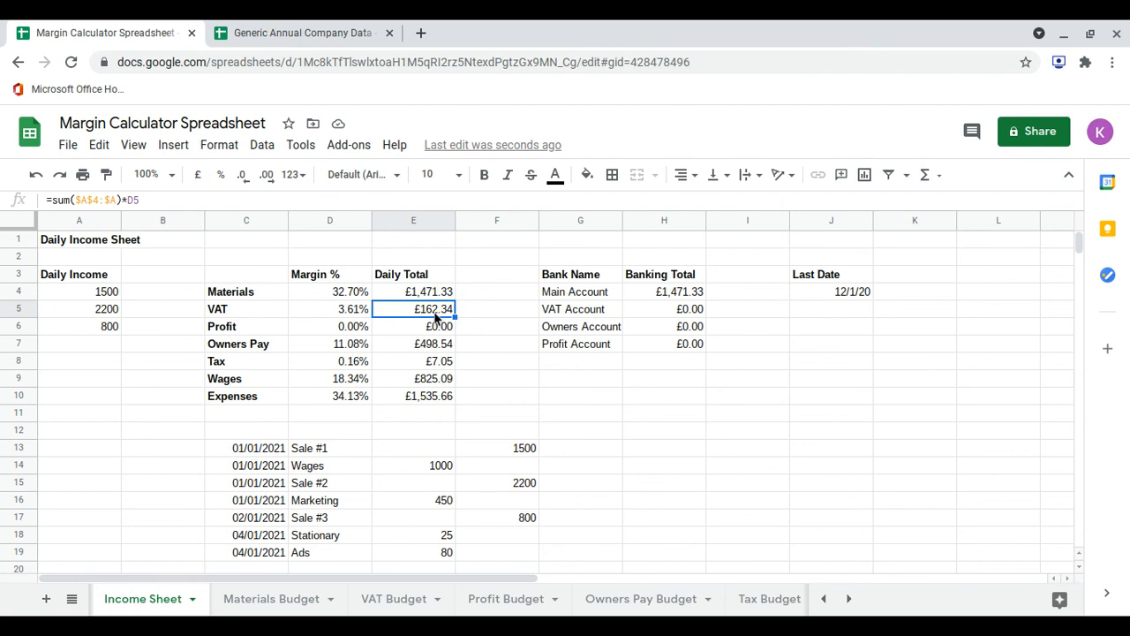
click(405, 607)
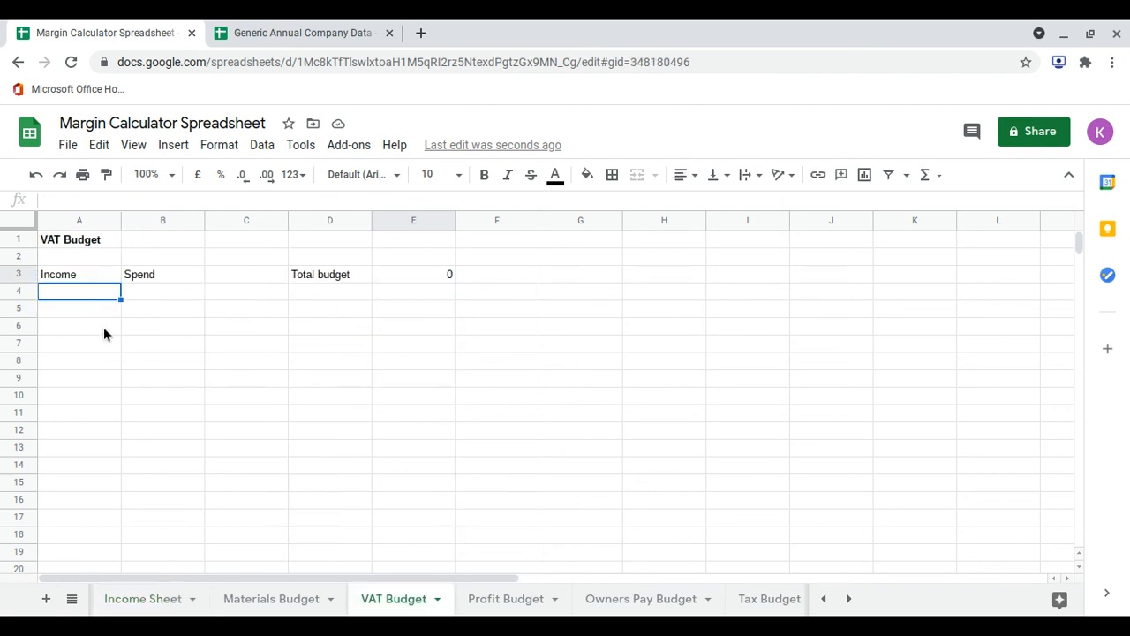
text(=sum($A$4:$A)*#REF!)
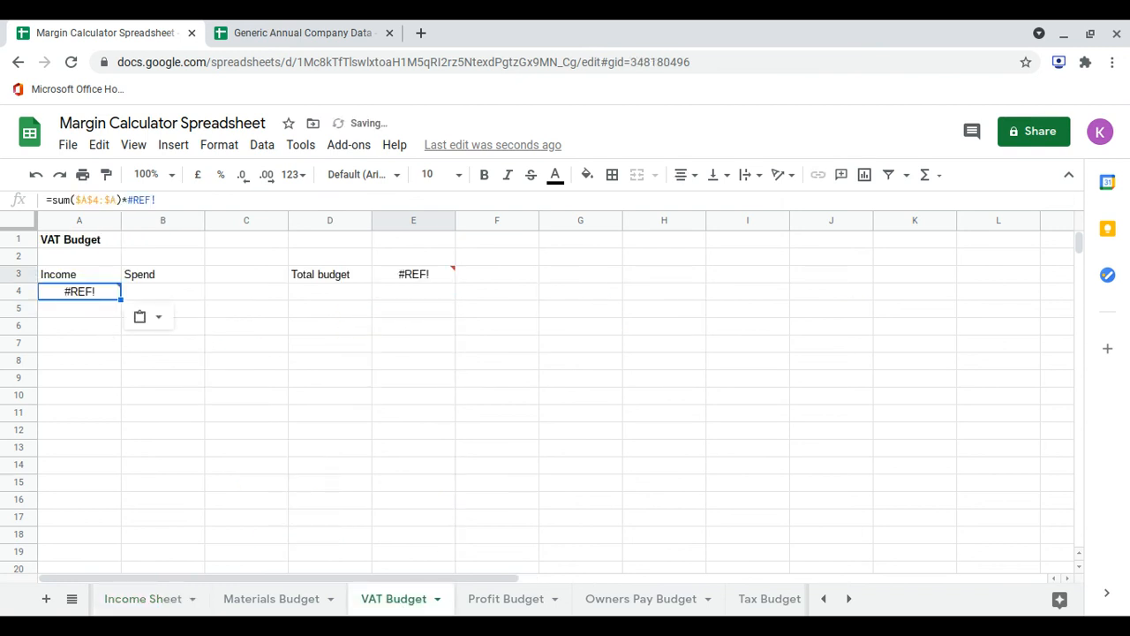
key(ctrl+z)
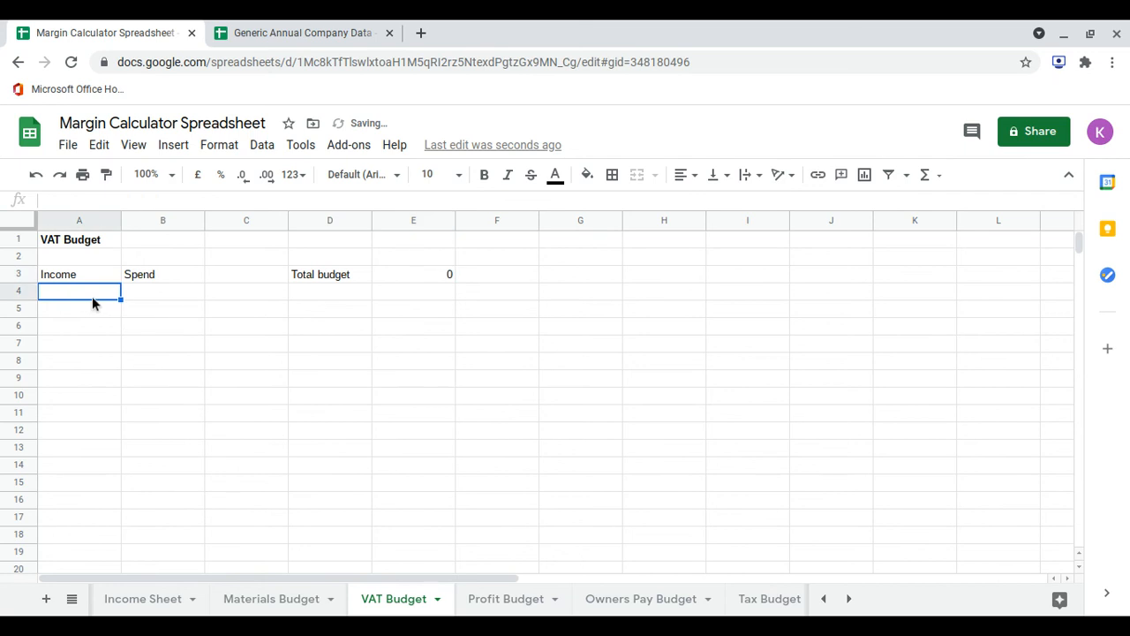
right_click(92, 296)
mouse_move(240, 252)
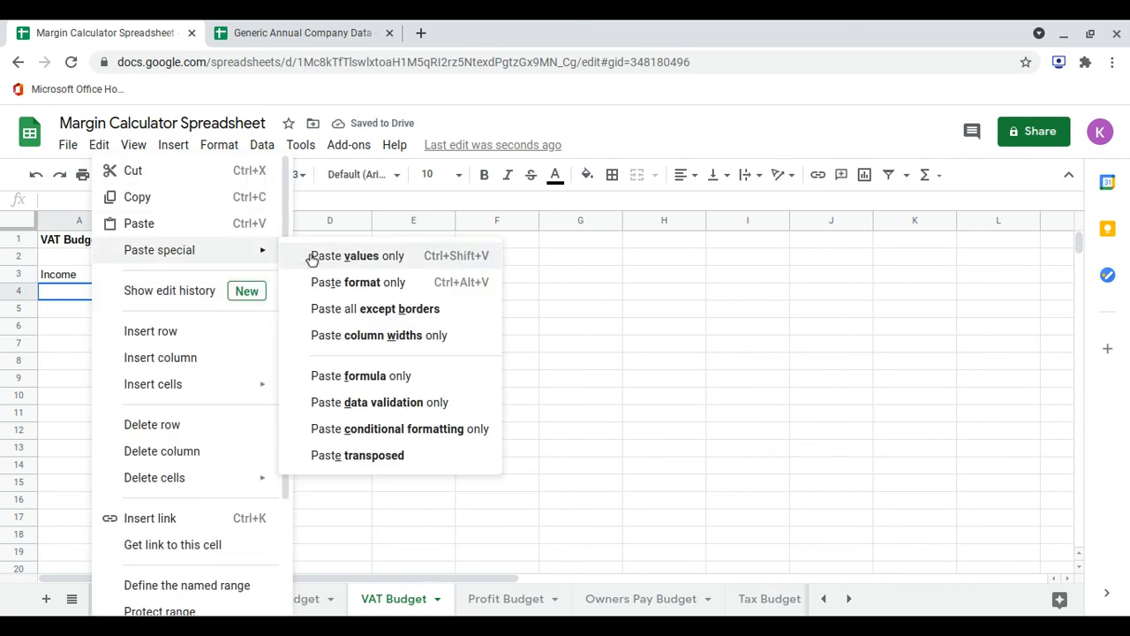
click(309, 254)
Step: Format all cells of the VAT Budget sheet as Currency
key(ctrl+a)
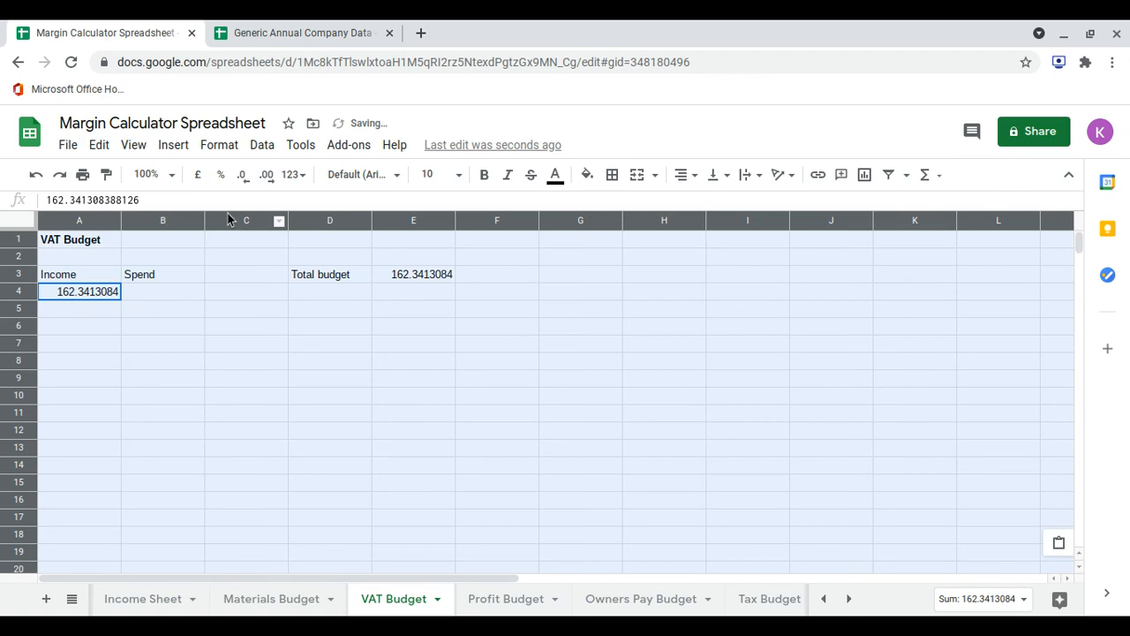
click(220, 147)
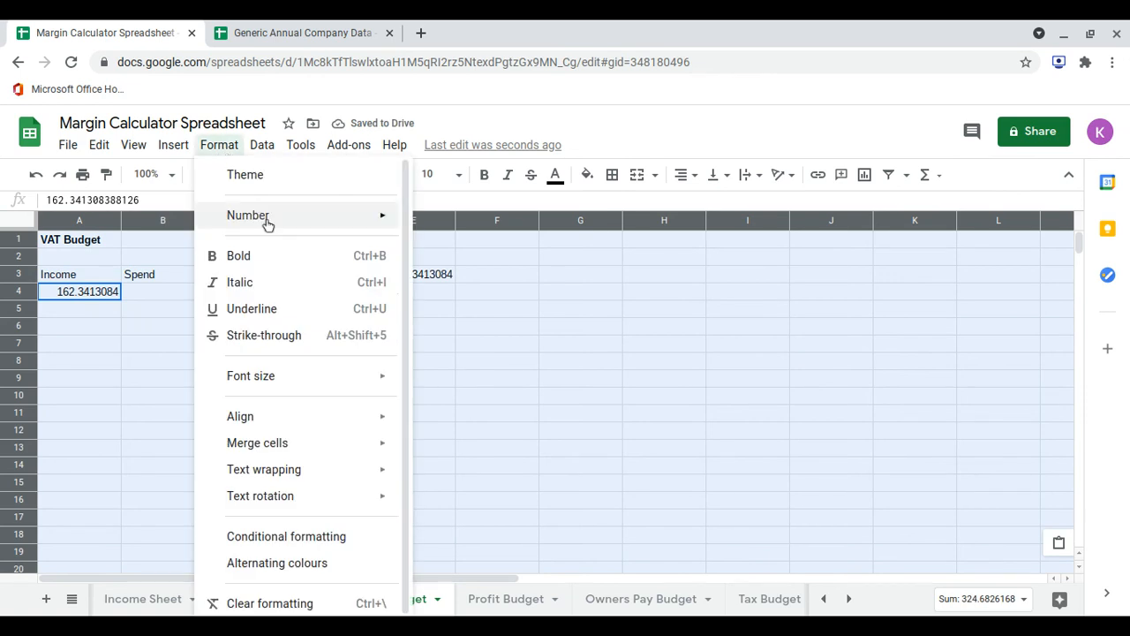
mouse_move(386, 221)
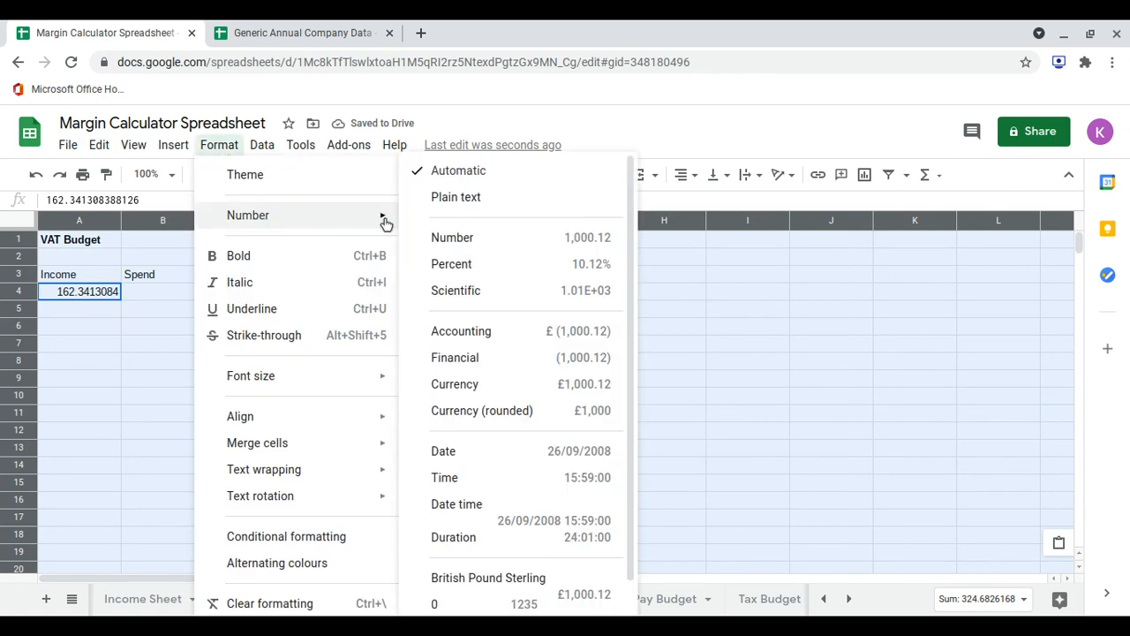
click(474, 388)
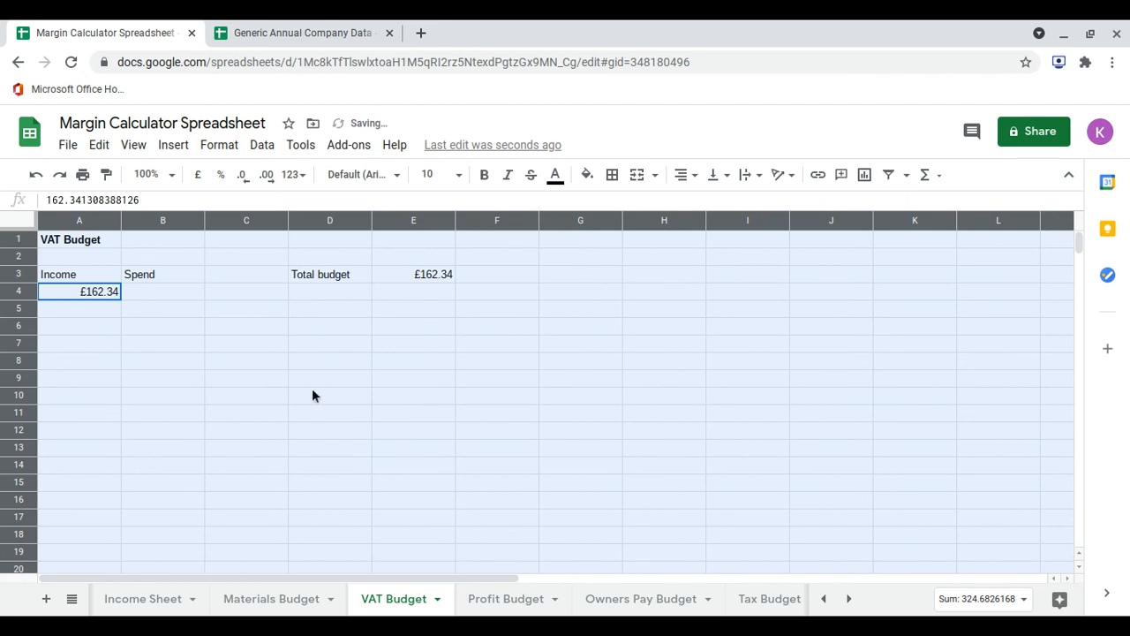
Step: Copy the Profit daily total from E6 of the Income Sheet and paste it as values only into A4 of the Profit Budget sheet
click(151, 609)
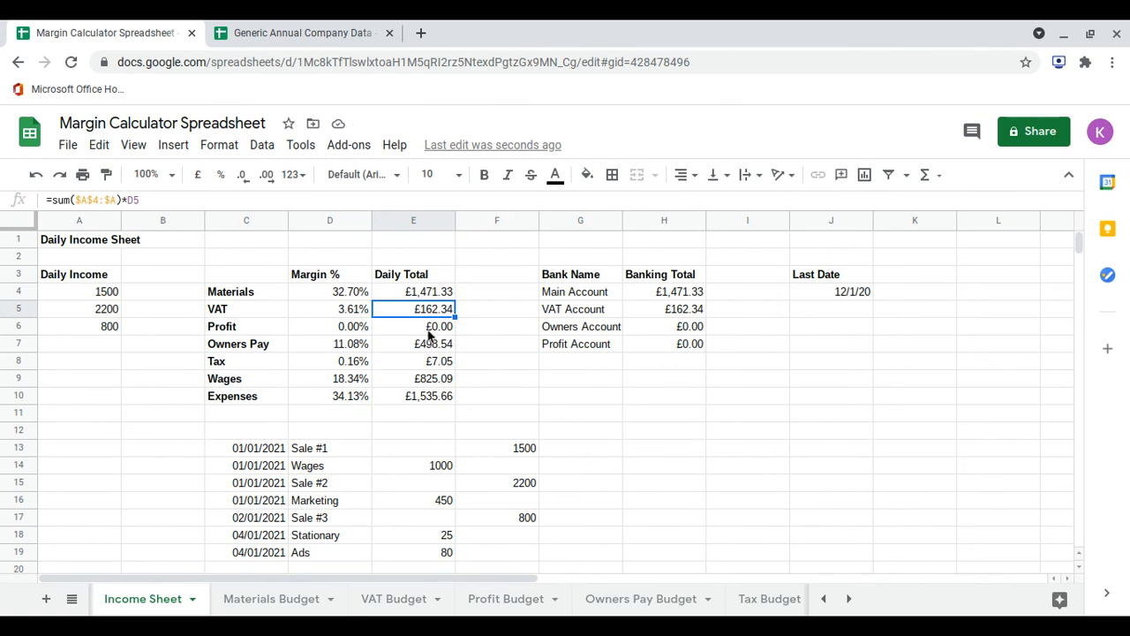
click(430, 328)
key(ctrl+c)
click(507, 607)
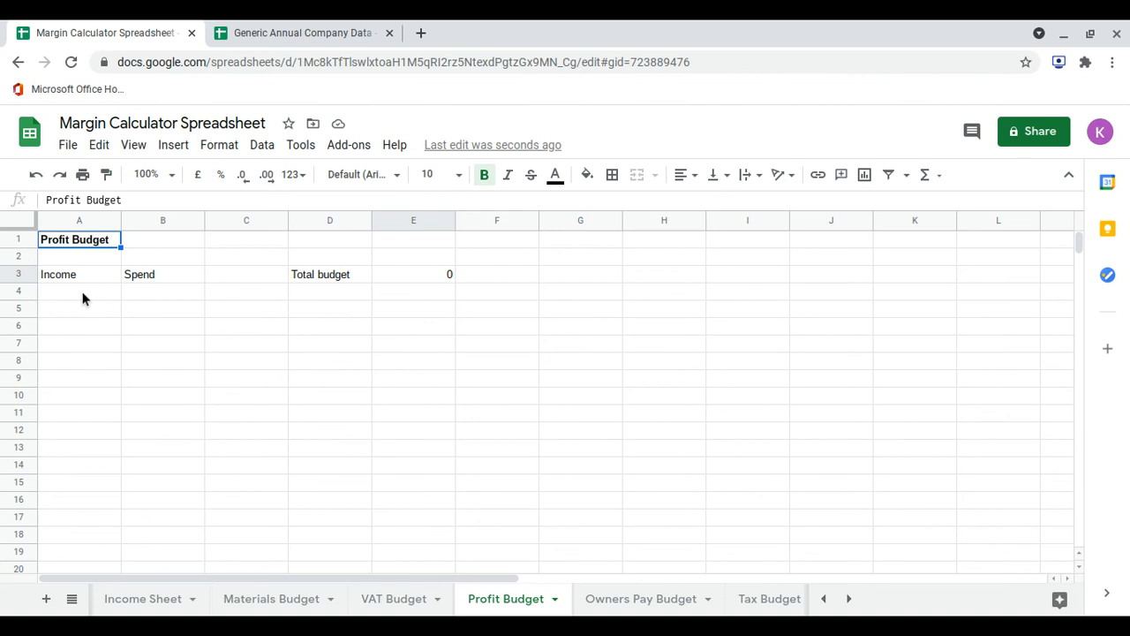
click(82, 297)
key(ctrl+v)
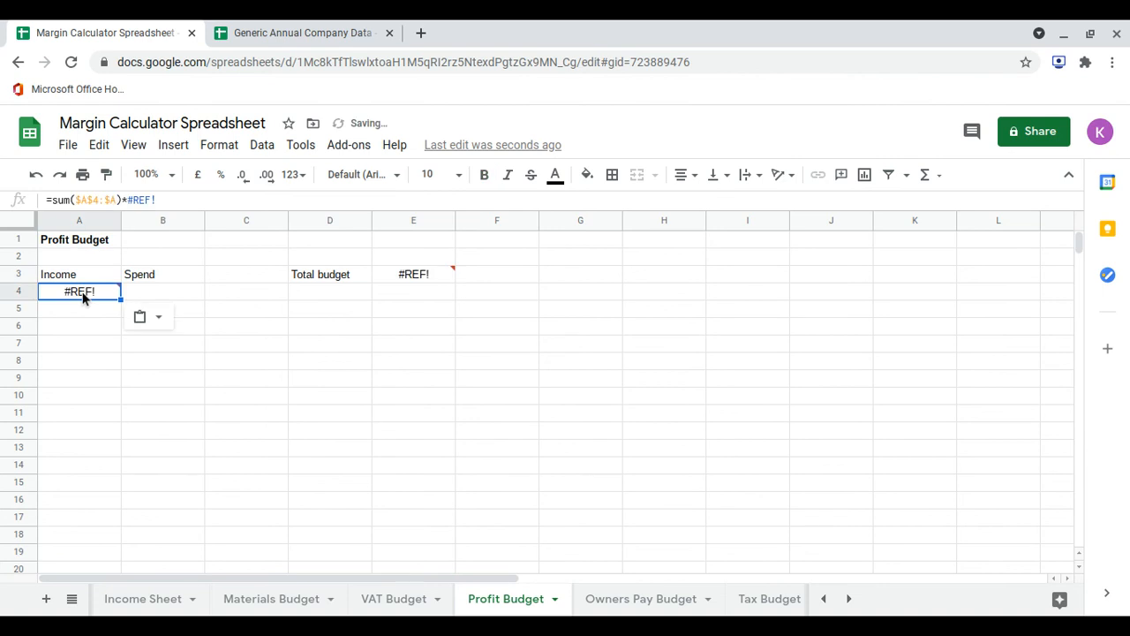
key(Delete)
right_click(83, 295)
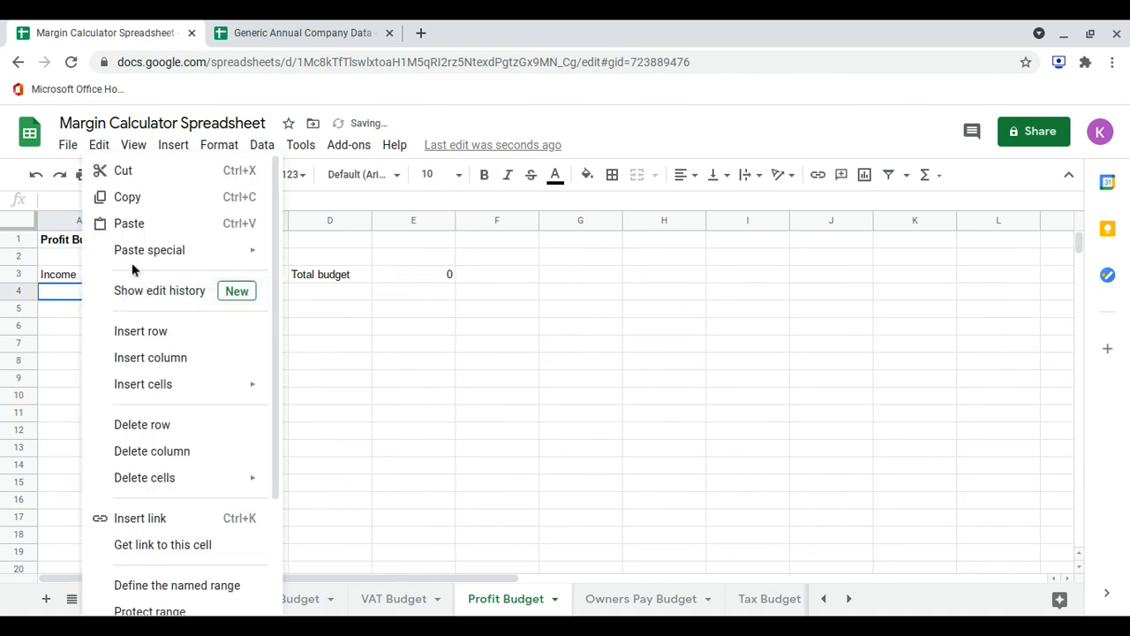
mouse_move(149, 256)
click(320, 256)
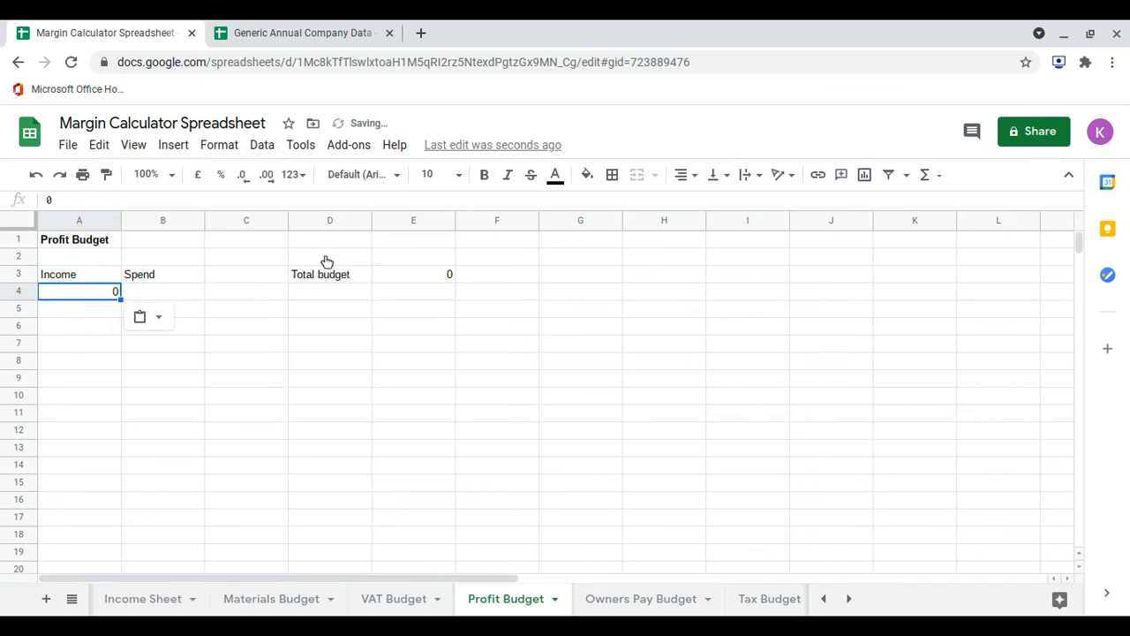
Step: Copy the Owners Pay daily total from E7 of the Income Sheet and paste only its value into A4 of the Owners Pay Budget sheet
click(152, 602)
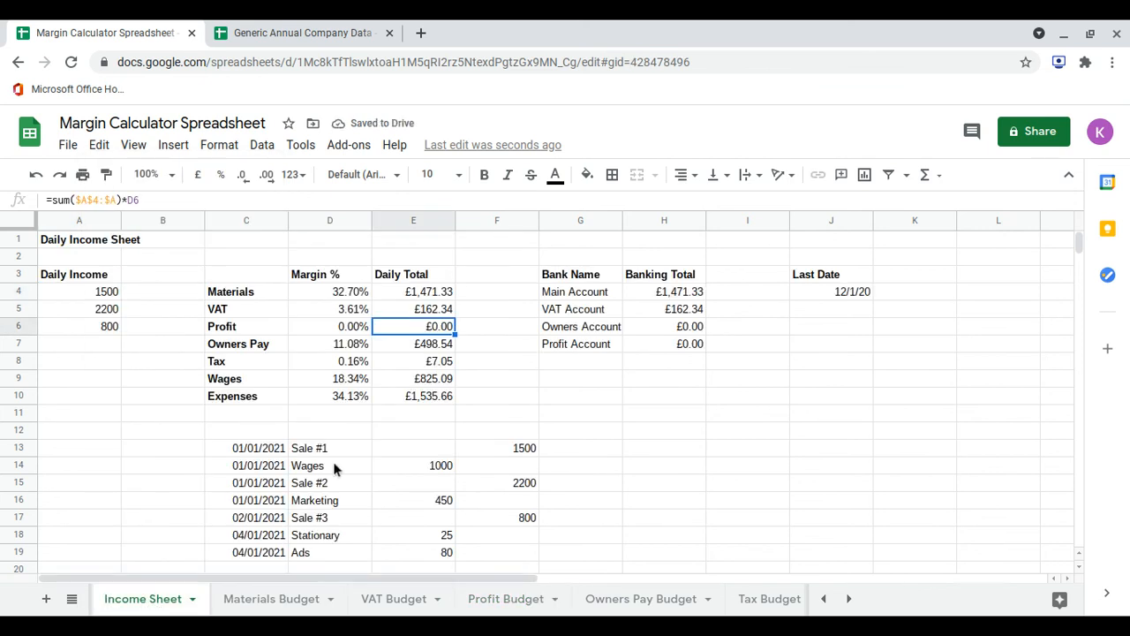
click(432, 348)
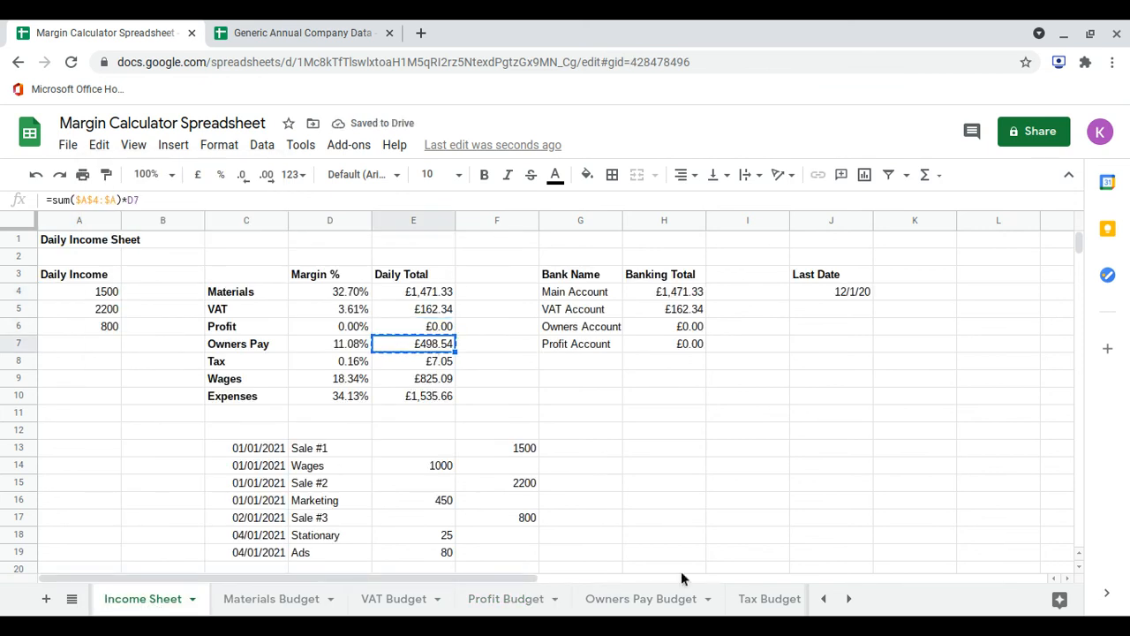
click(650, 601)
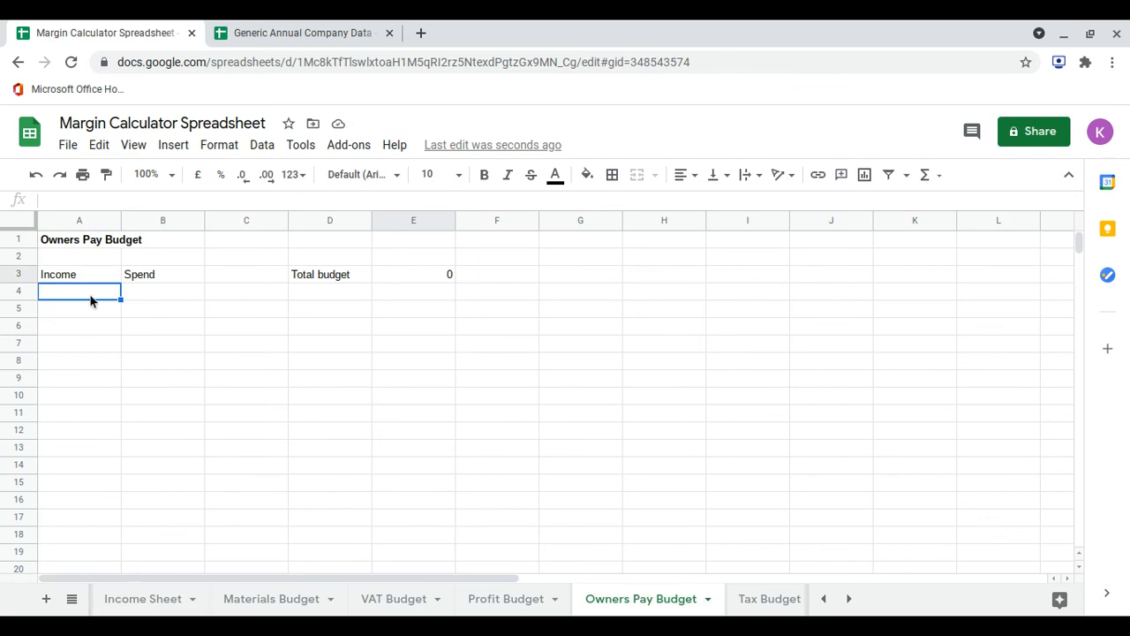
key(ctrl+v)
key(ctrl+z)
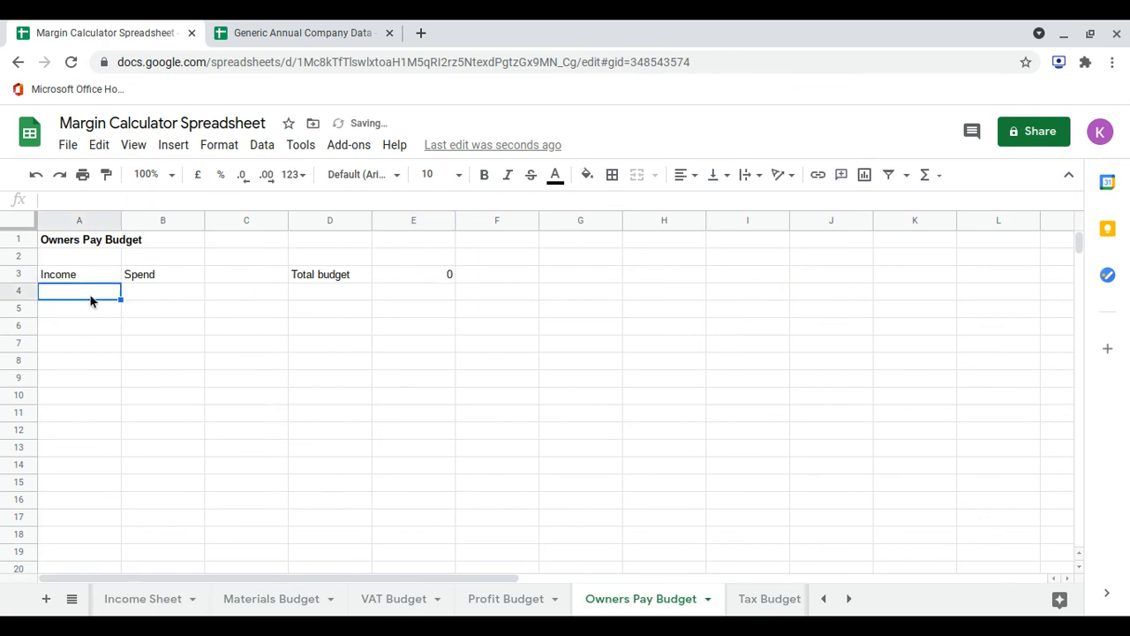
right_click(92, 300)
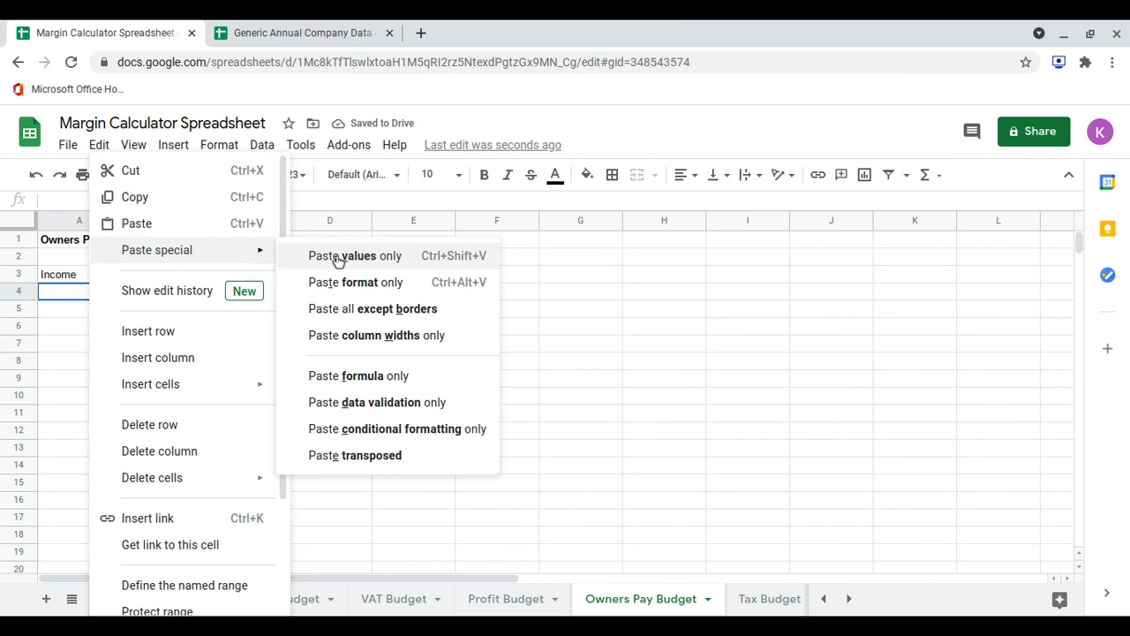
click(336, 256)
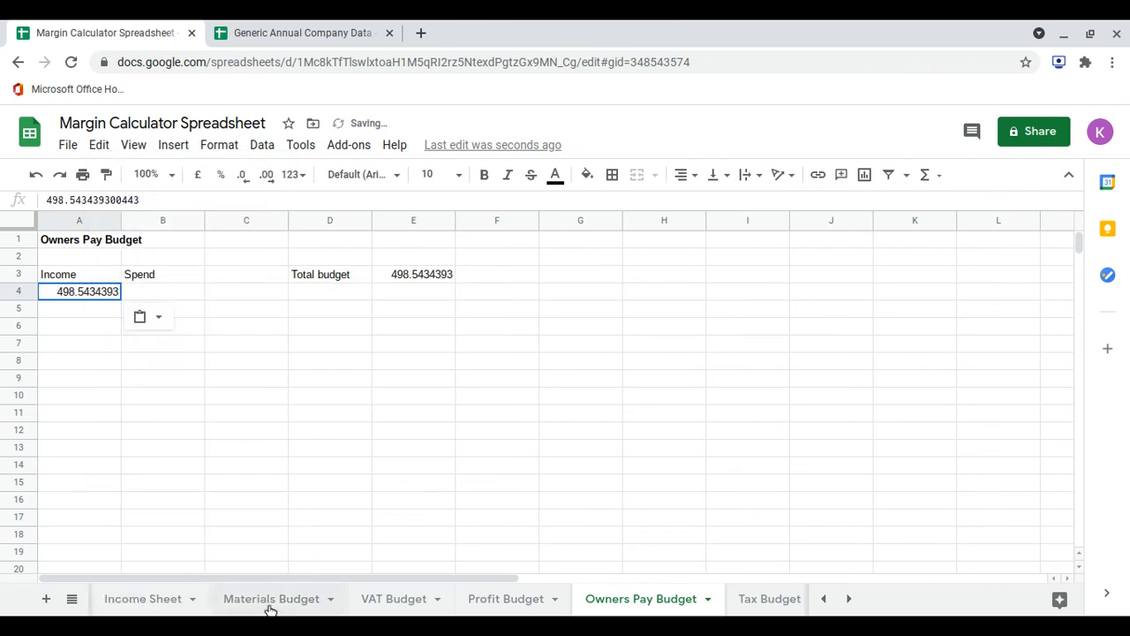
Step: Format all cells of the Owners Pay Budget sheet as Currency
key(ctrl+a)
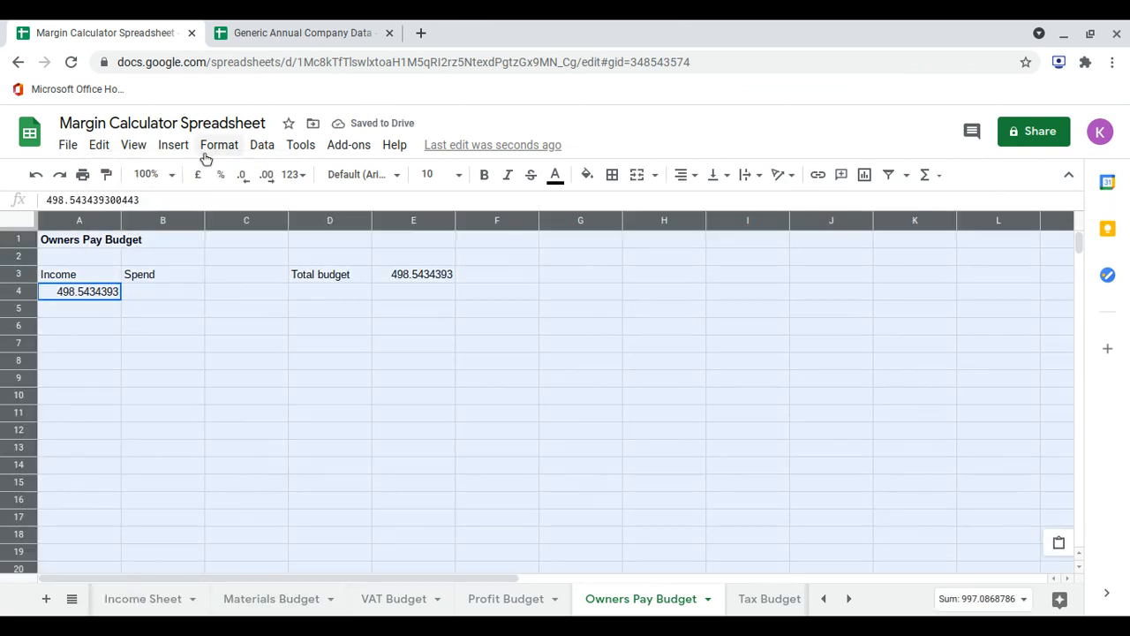
click(219, 153)
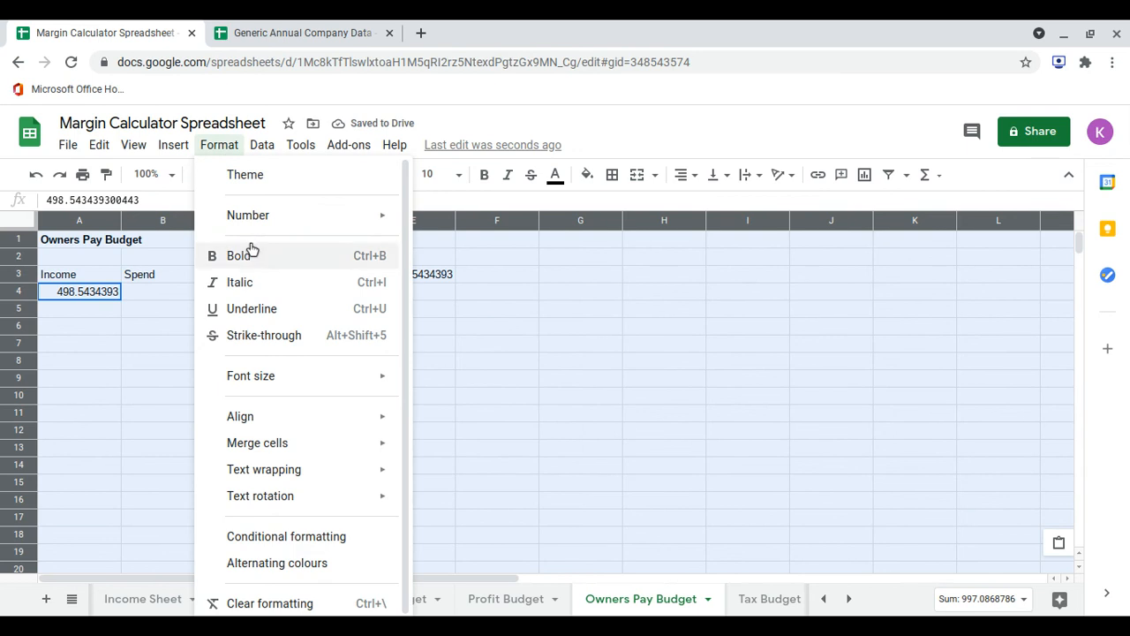
mouse_move(285, 217)
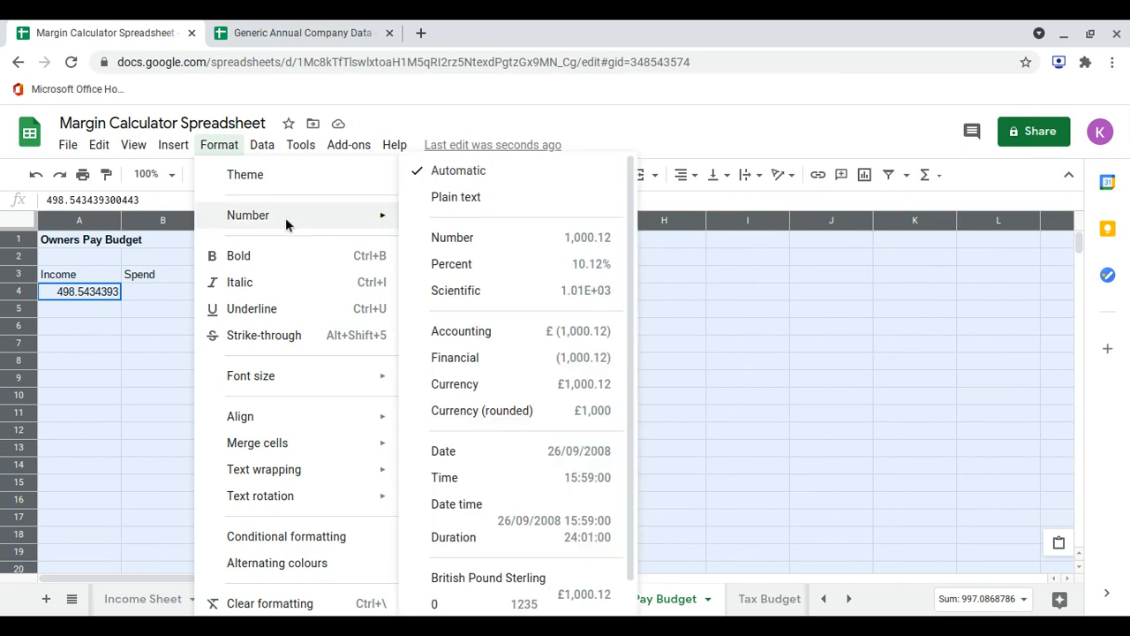
click(520, 397)
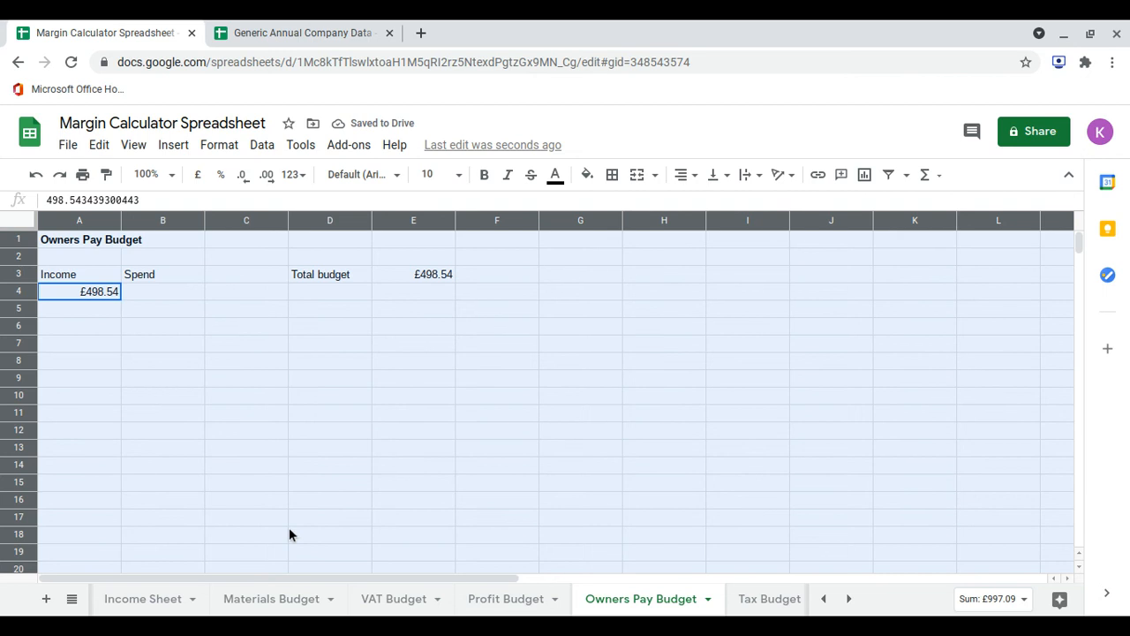
Step: Copy the Tax daily total from E8 of the Income Sheet and paste it as values only into A4 of the Tax Budget sheet
scroll(280, 605, up, 2)
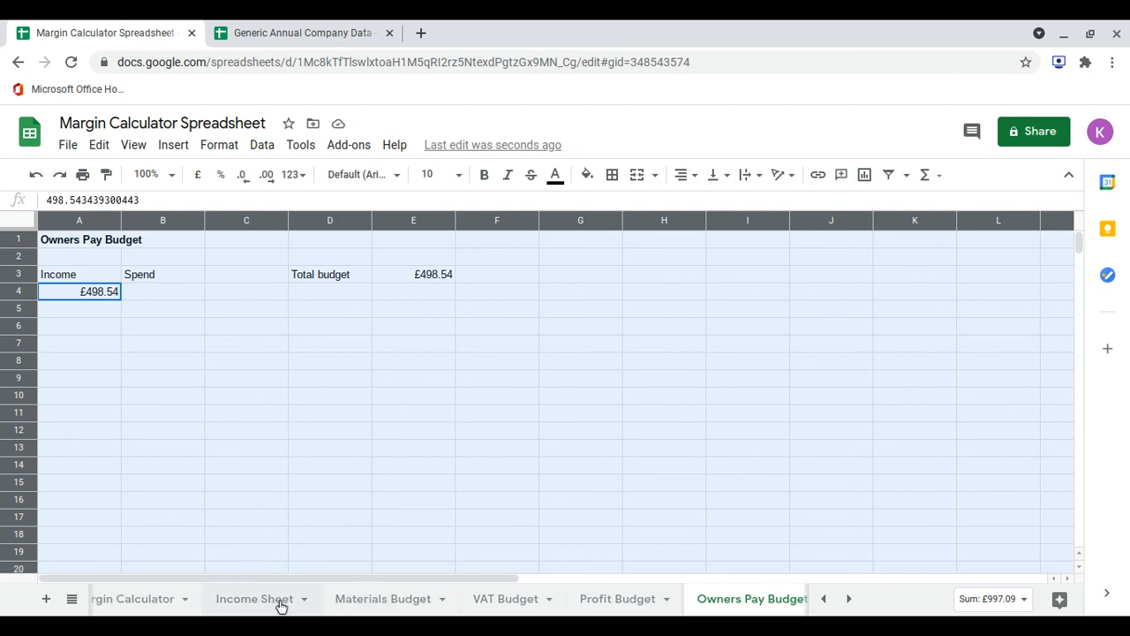
scroll(280, 605, down, 1)
click(183, 608)
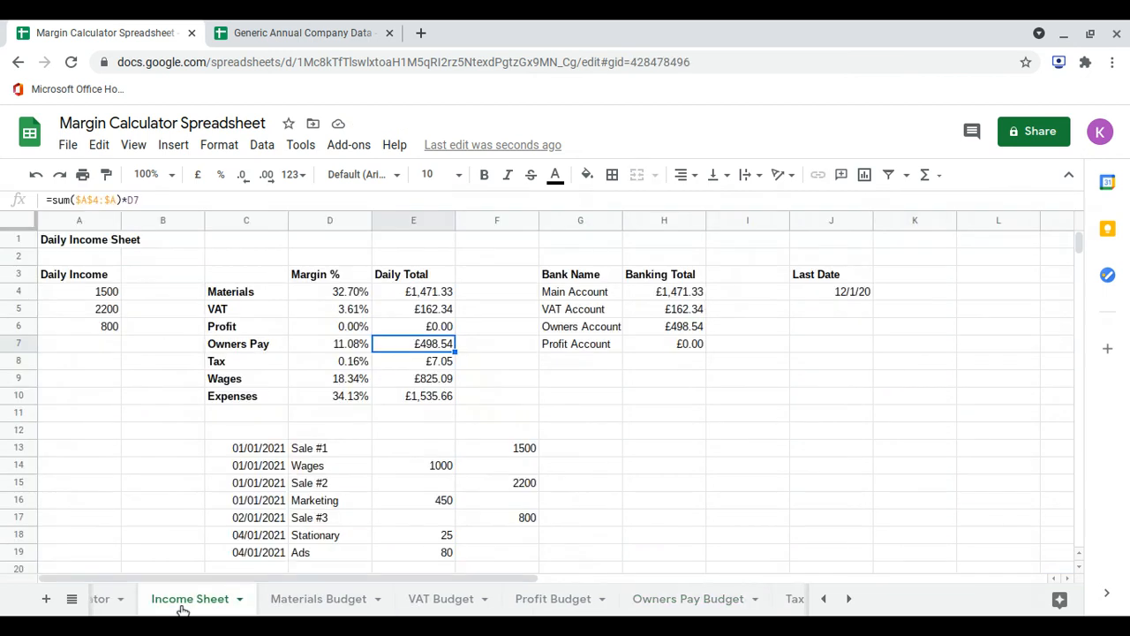
click(431, 364)
key(ctrl+c)
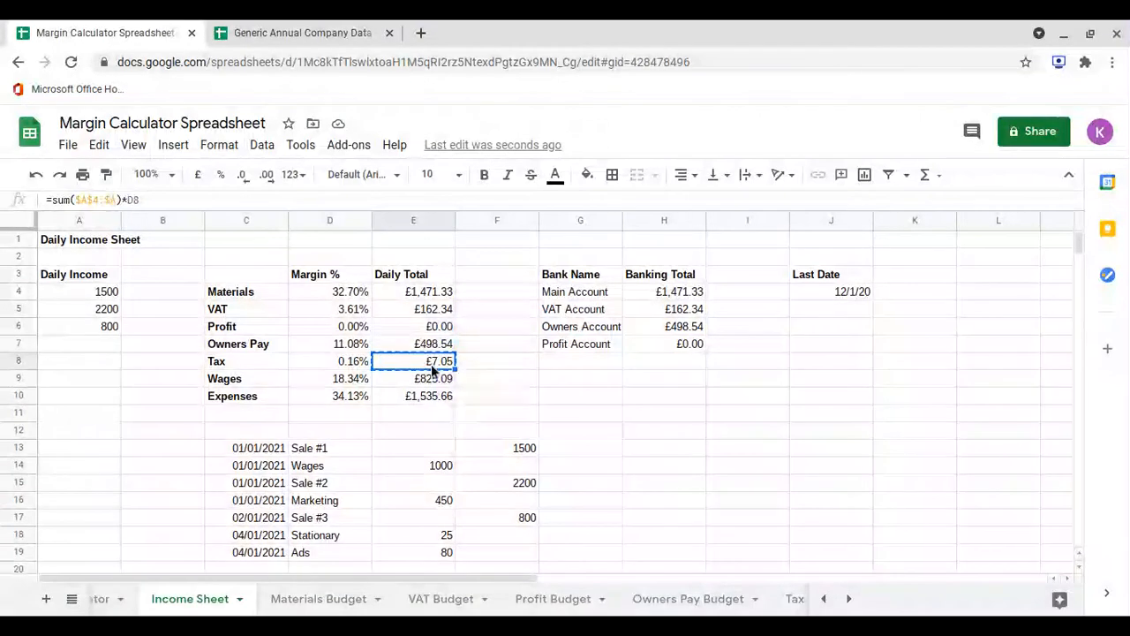
scroll(568, 598, down, 3)
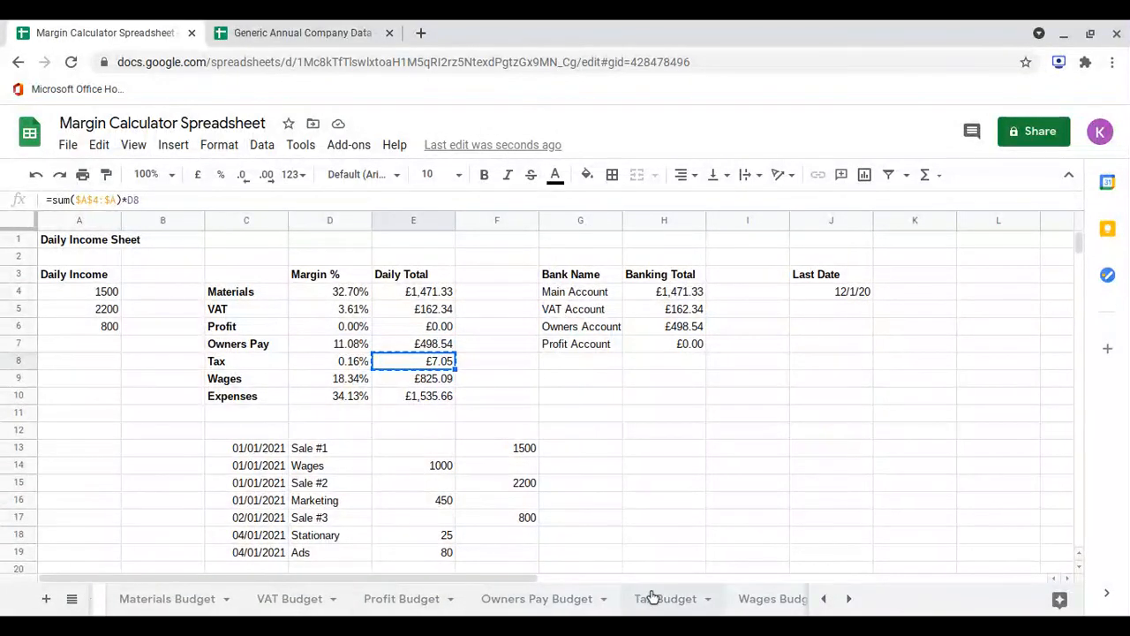
click(652, 598)
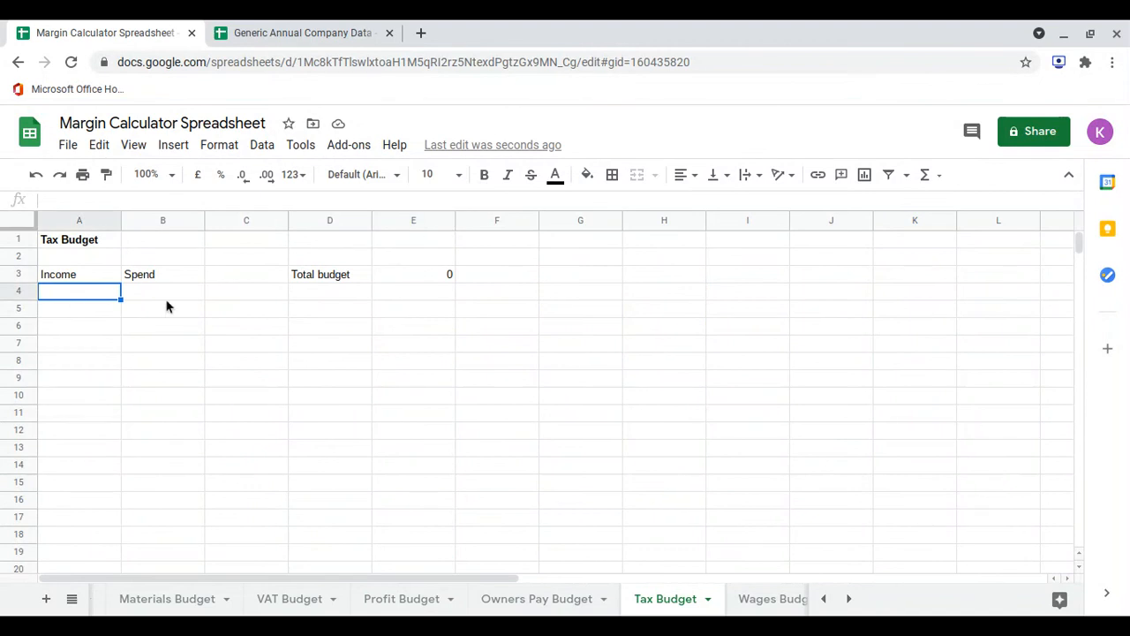
right_click(97, 299)
mouse_move(207, 248)
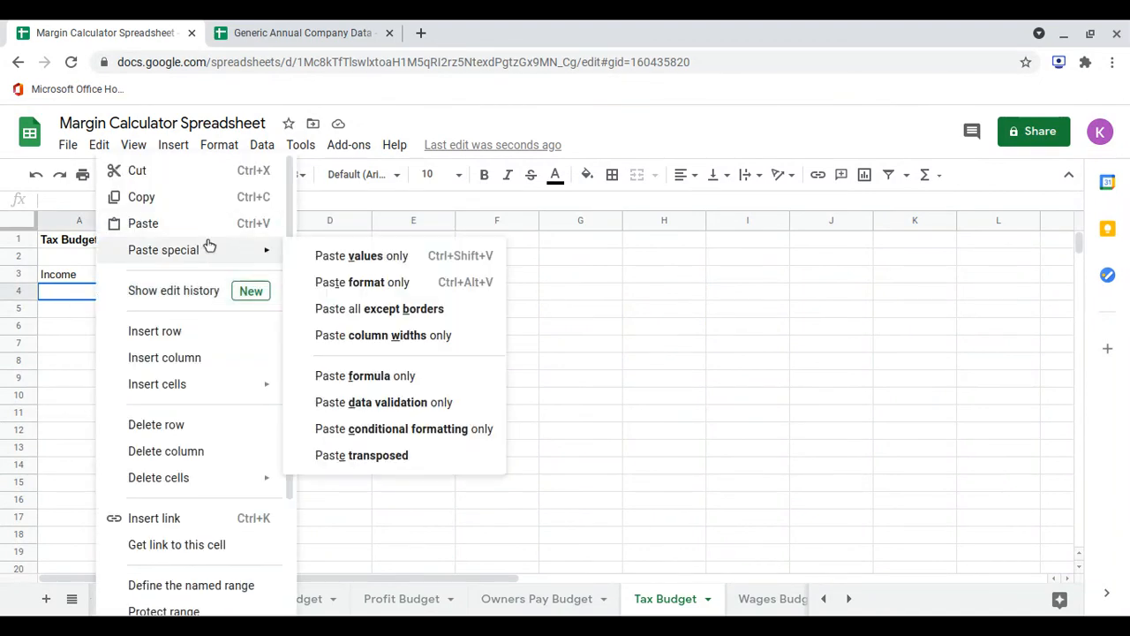
click(353, 262)
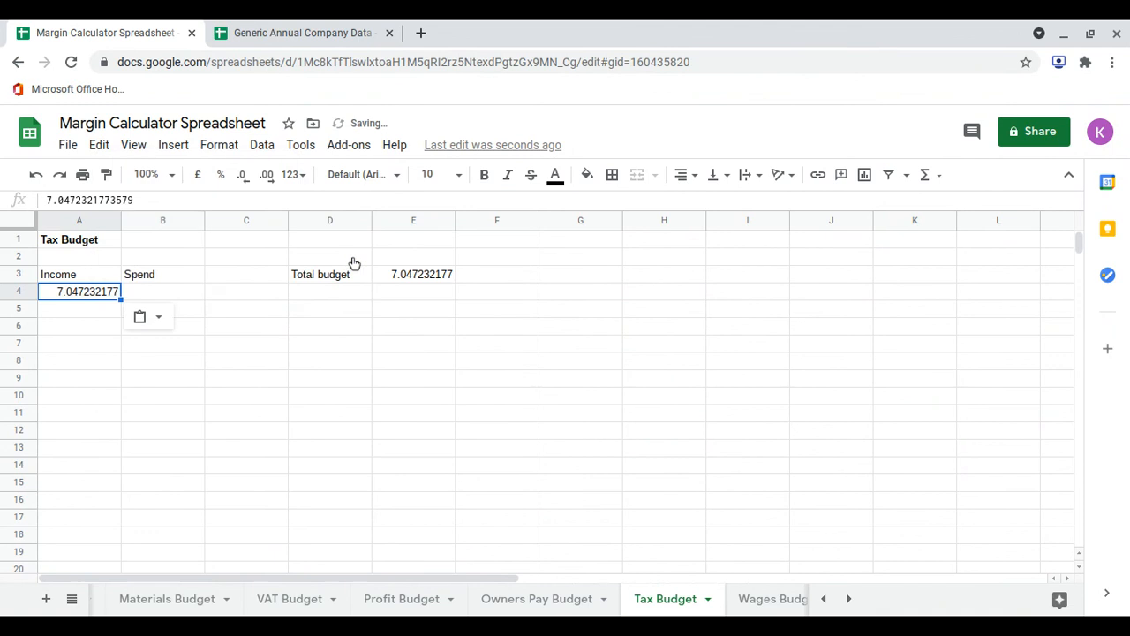
Step: Format all cells of the Tax Budget sheet as Currency
key(ctrl+a)
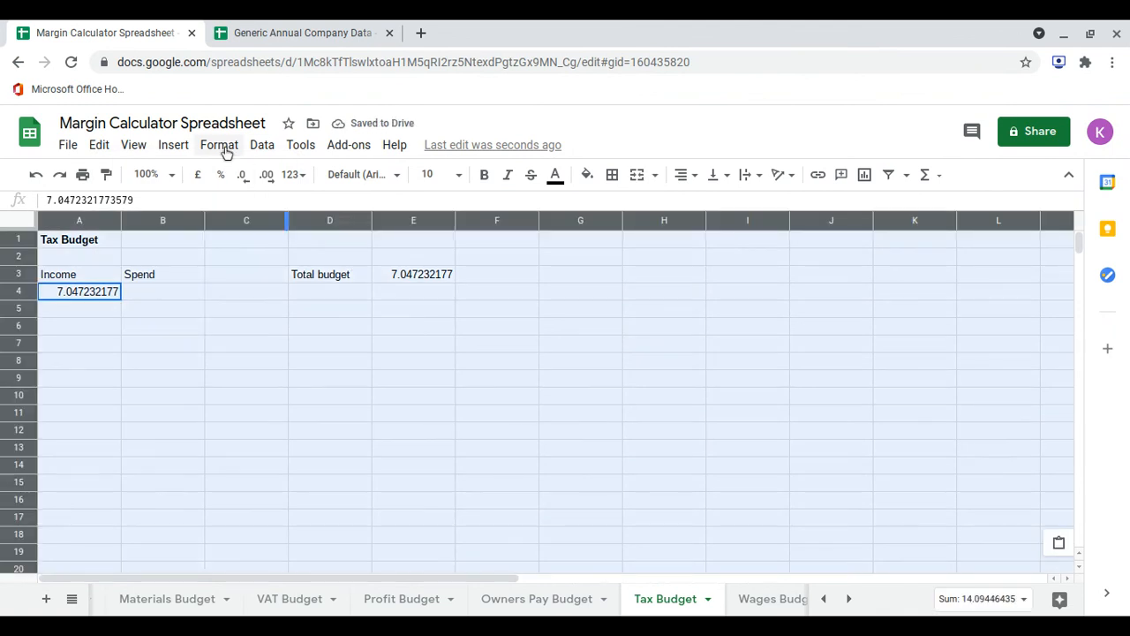
click(219, 145)
mouse_move(299, 228)
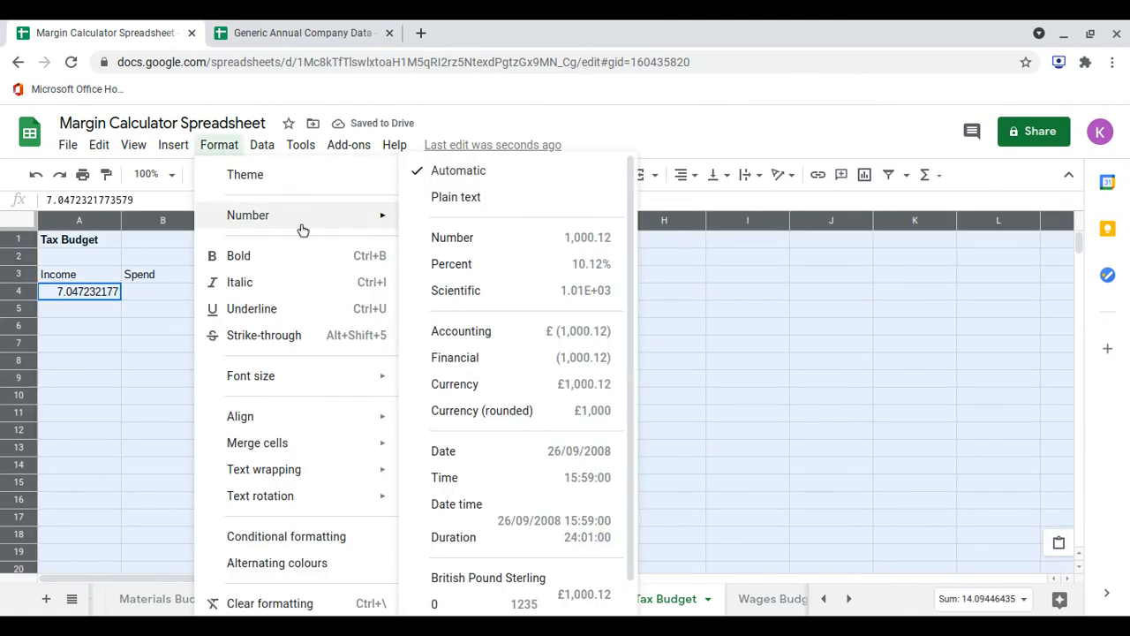
click(549, 386)
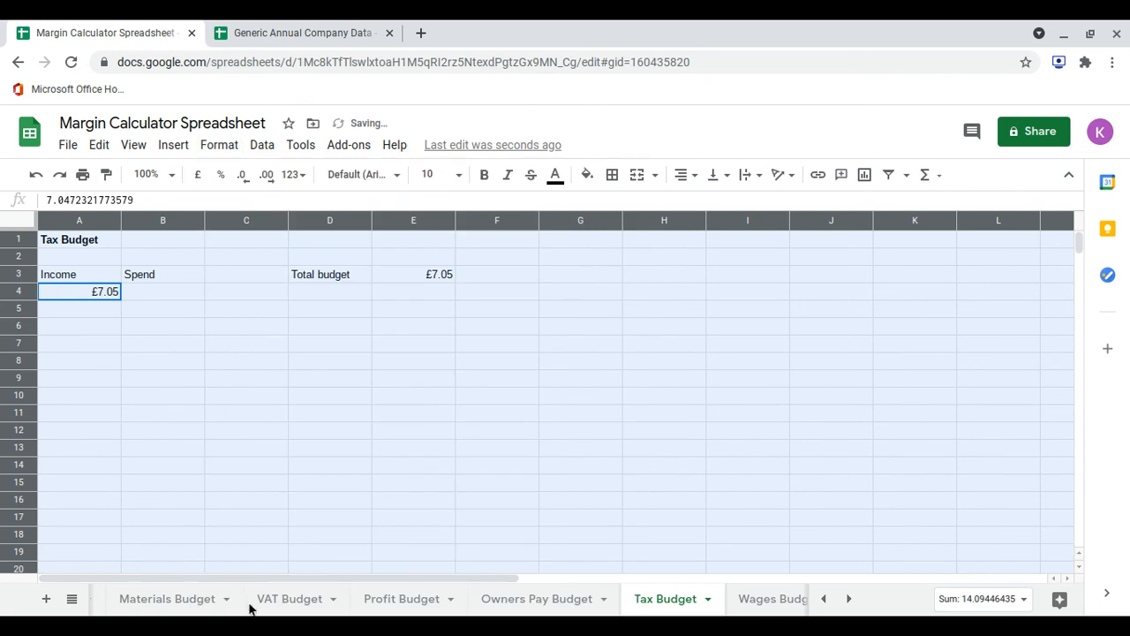
Step: Copy the Wages daily total from E9 of the Income Sheet and paste it as values only into A4 of the Wages Budget sheet
click(193, 606)
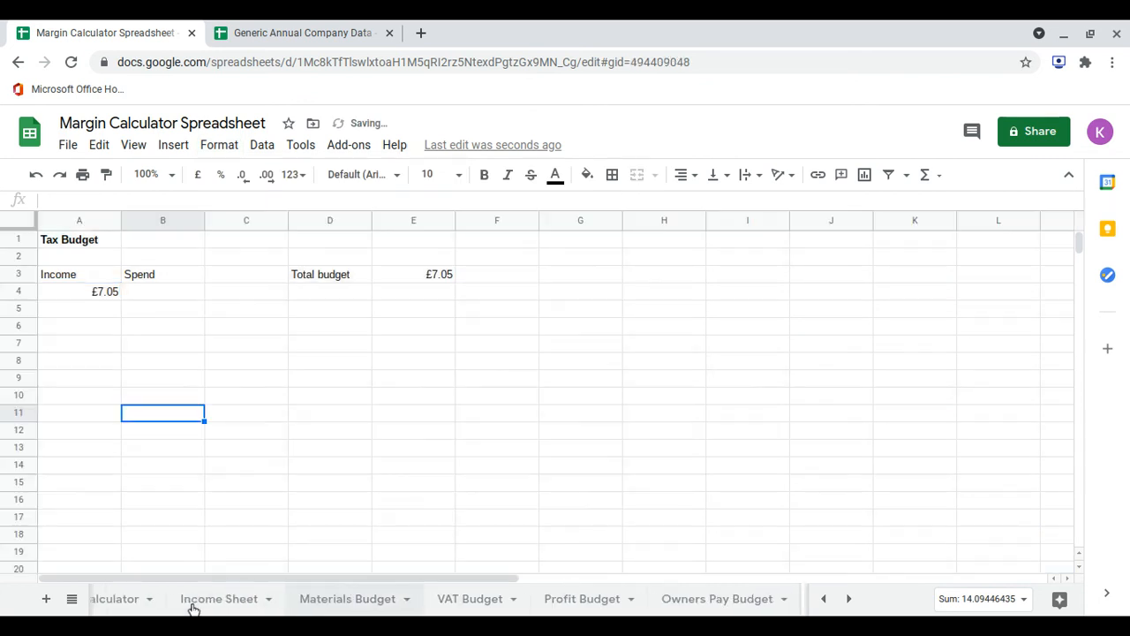
click(211, 604)
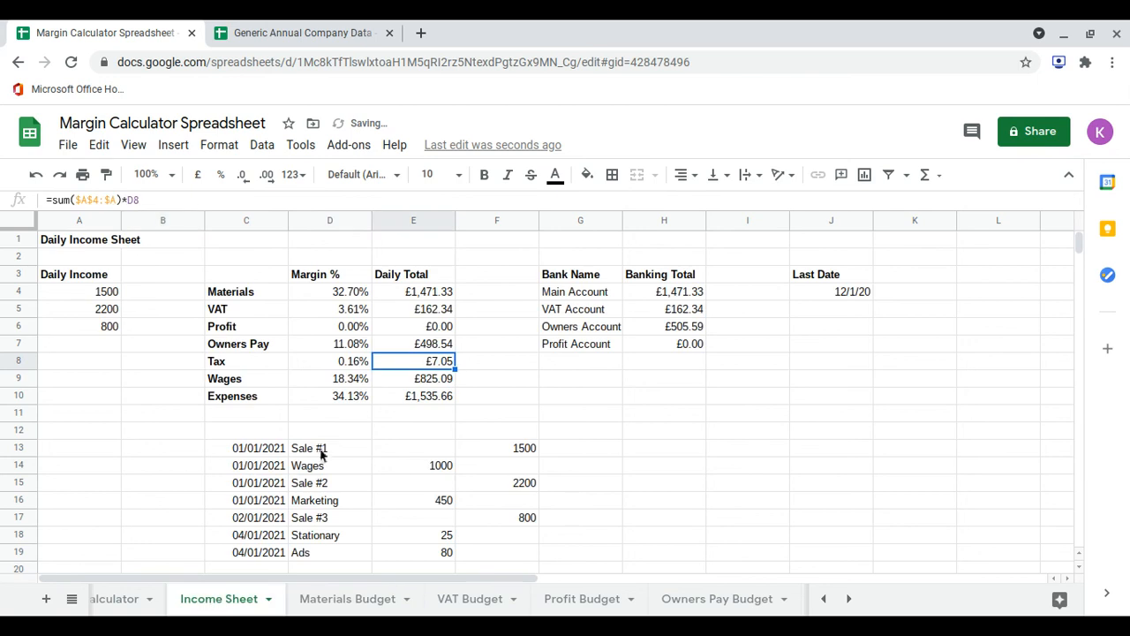
click(428, 380)
key(ctrl+c)
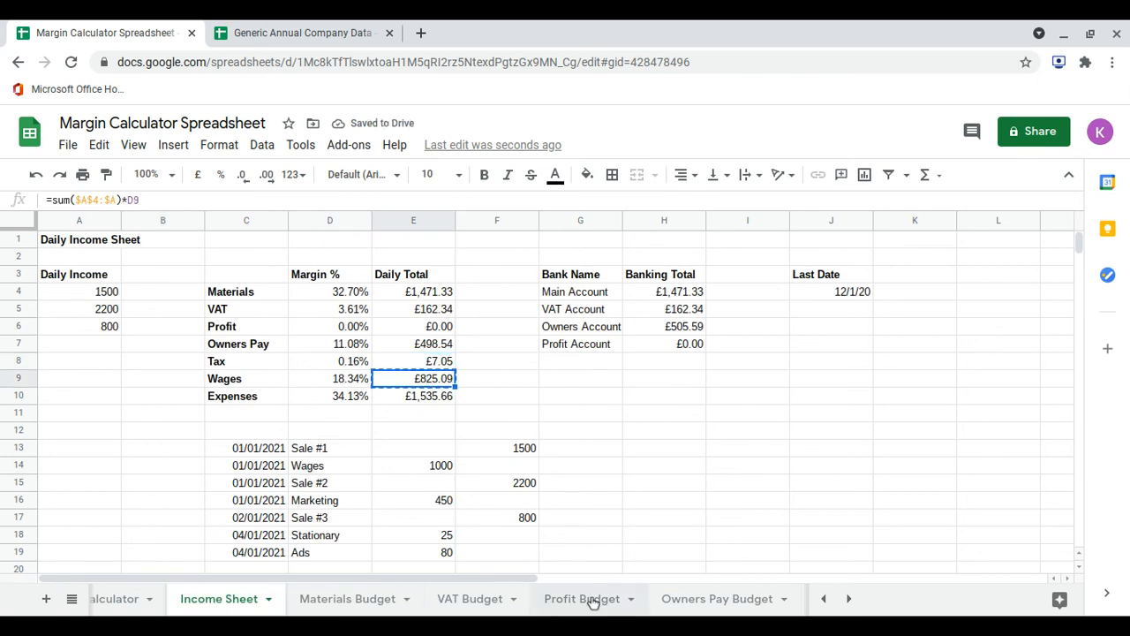
scroll(587, 601, down, 3)
scroll(586, 600, down, 1)
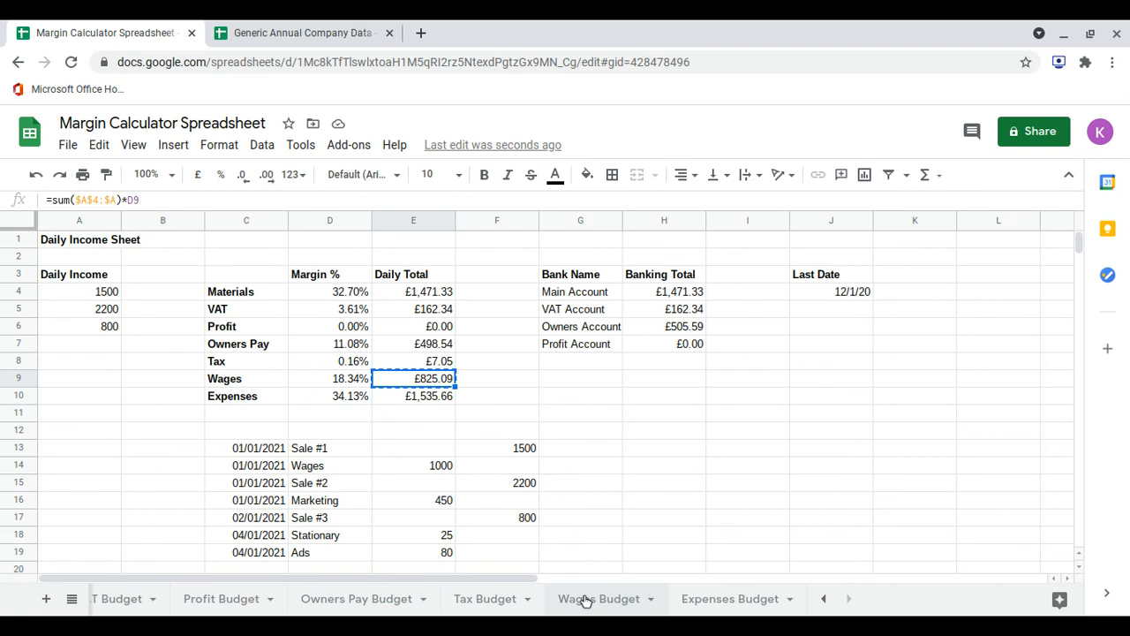
click(585, 601)
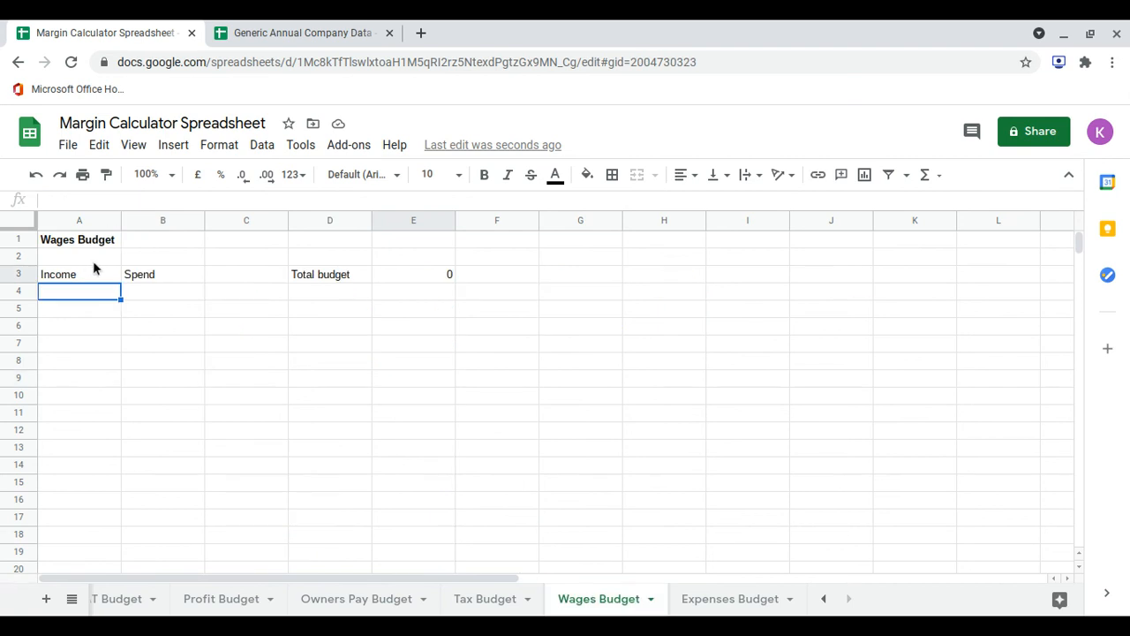
key(ctrl+v)
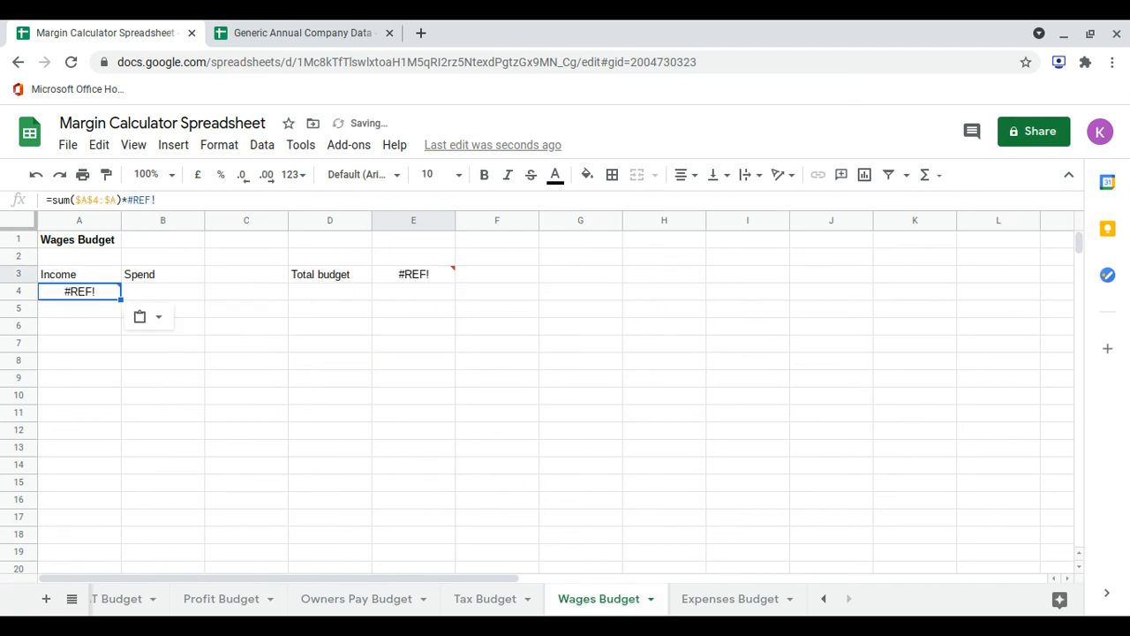
key(ctrl+z)
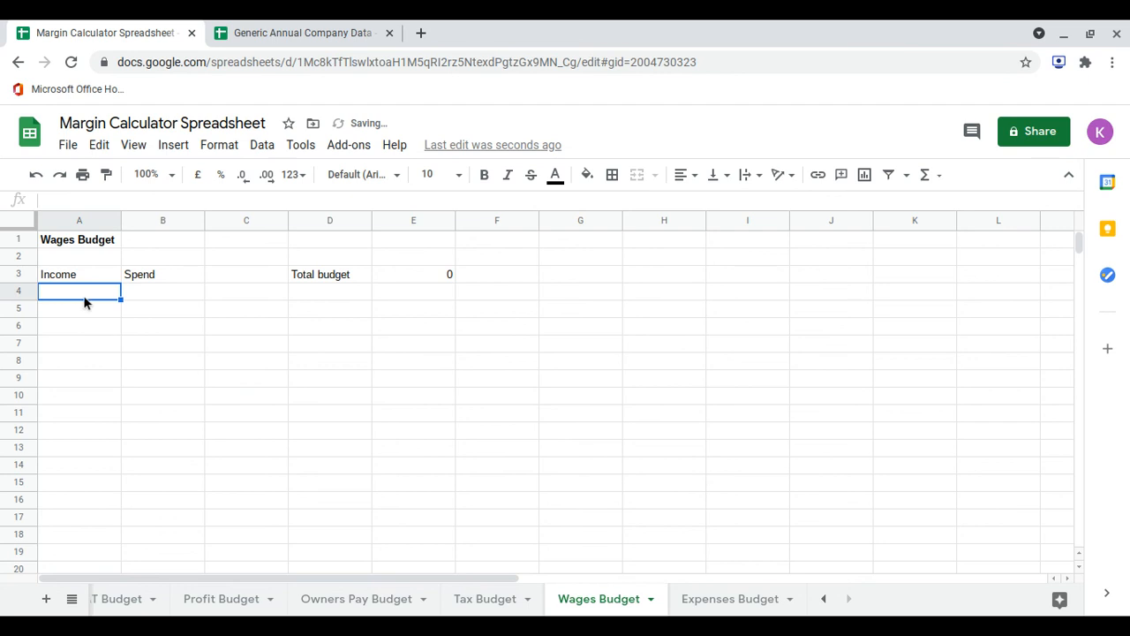
right_click(85, 301)
mouse_move(162, 250)
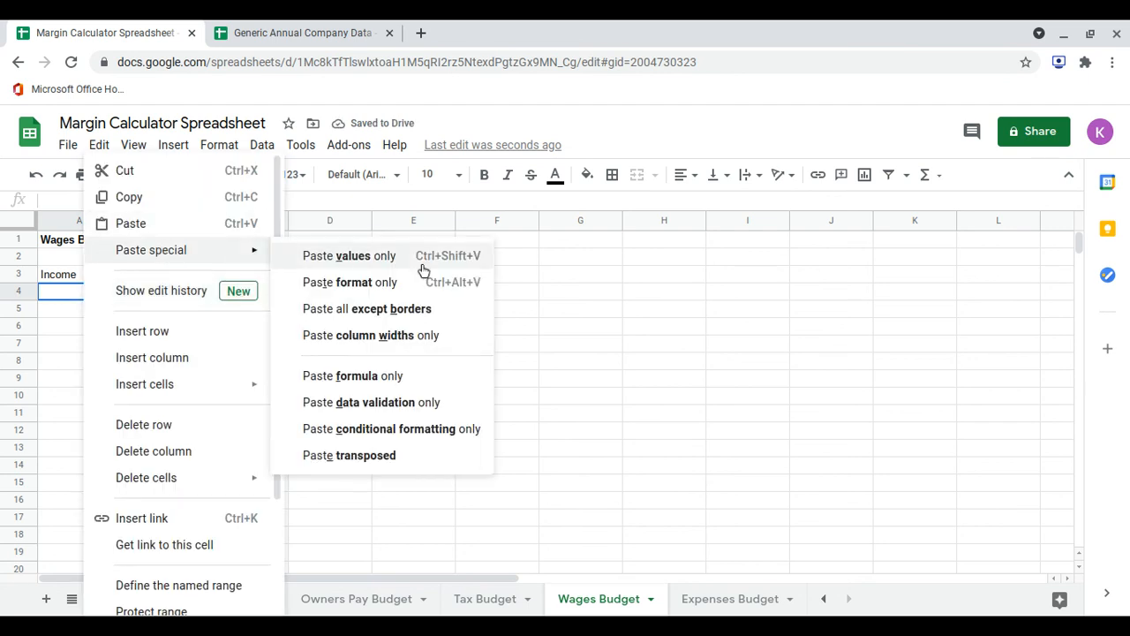
click(422, 258)
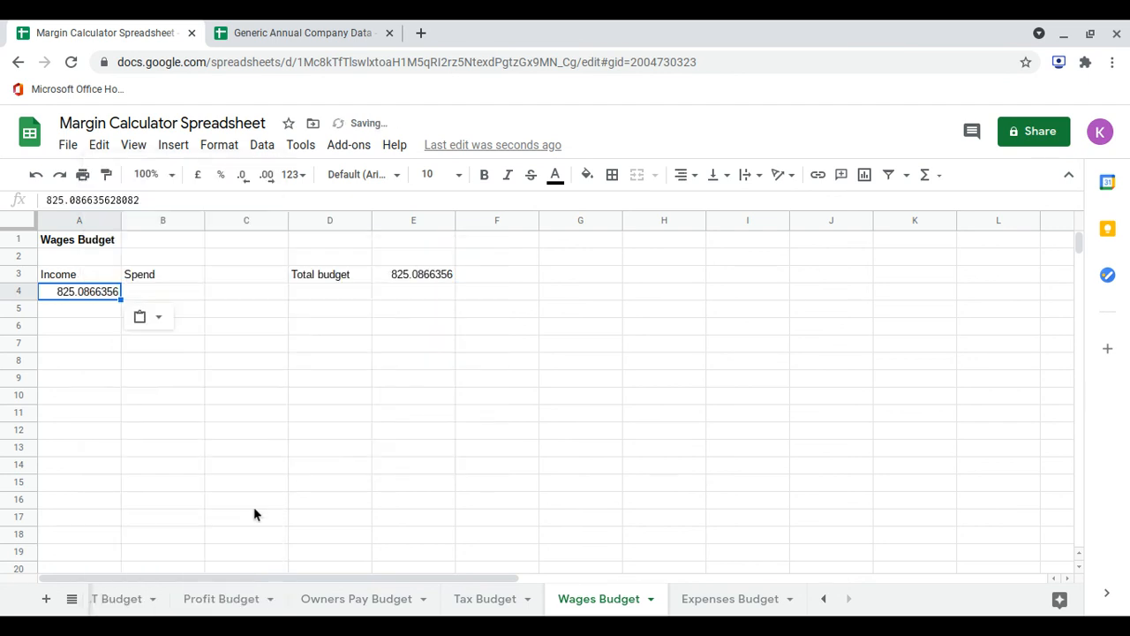
Step: Format all cells of the Wages Budget sheet as Currency
key(ctrl+a)
key(ctrl+a)
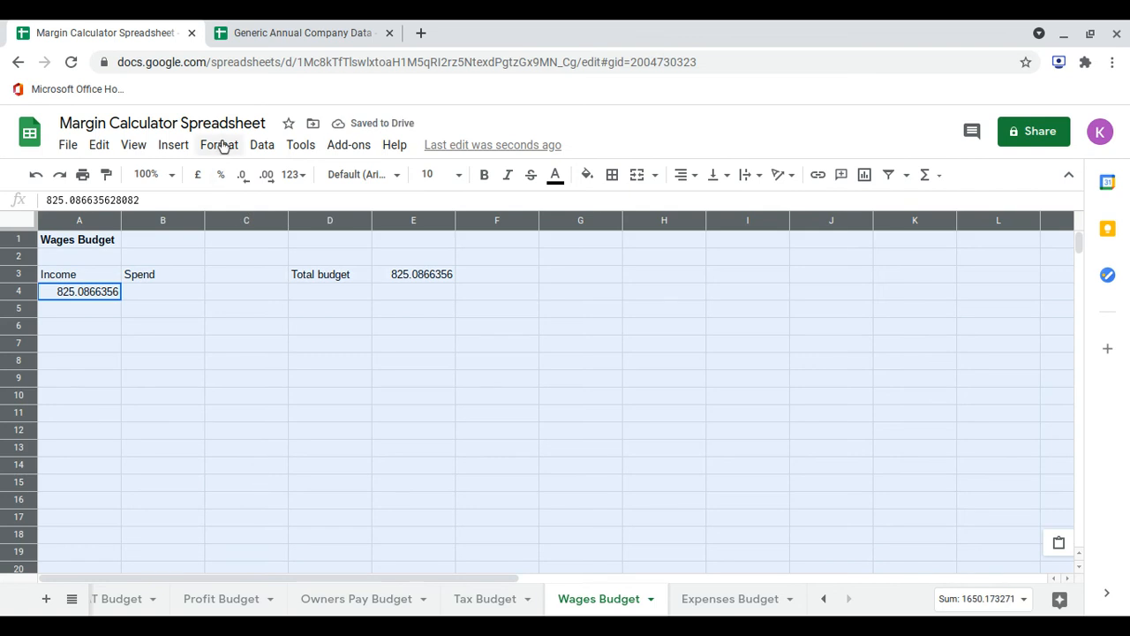
click(221, 145)
mouse_move(303, 225)
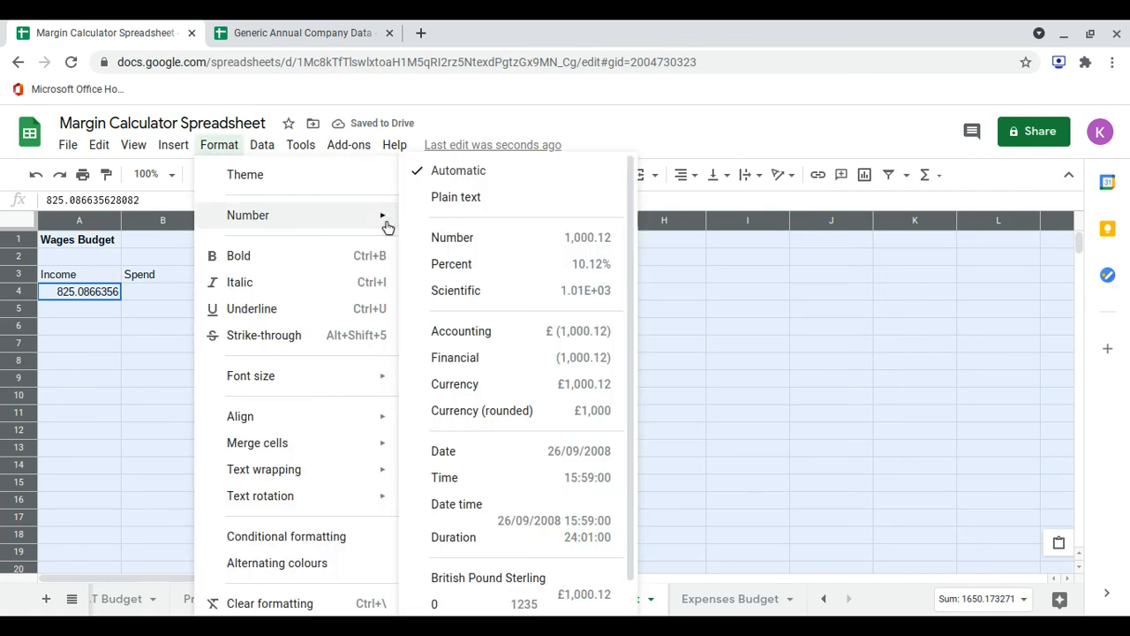
click(488, 386)
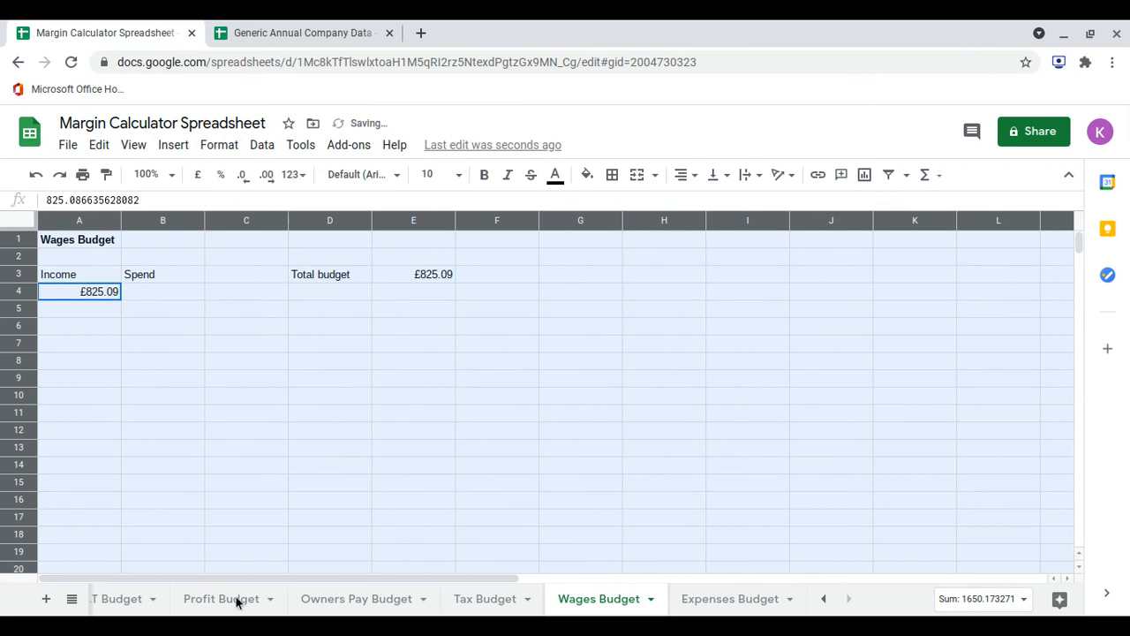
Step: Copy the Expenses daily total from E10 of the Income Sheet and paste it as values only into A4 of the Expenses Budget sheet
scroll(236, 602, left, 5)
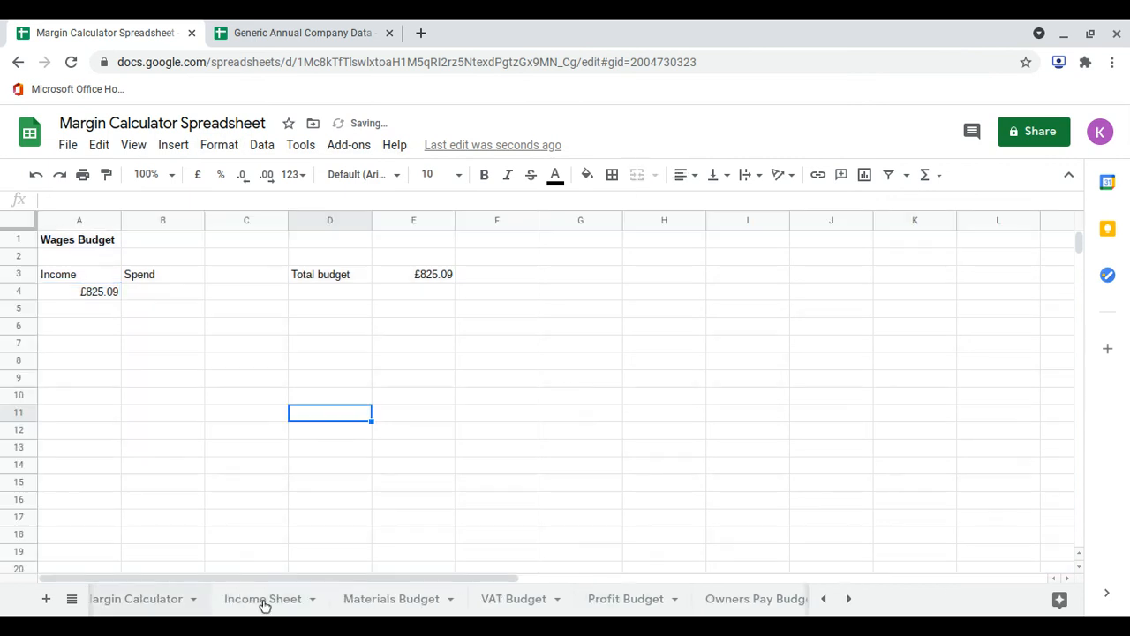
click(269, 603)
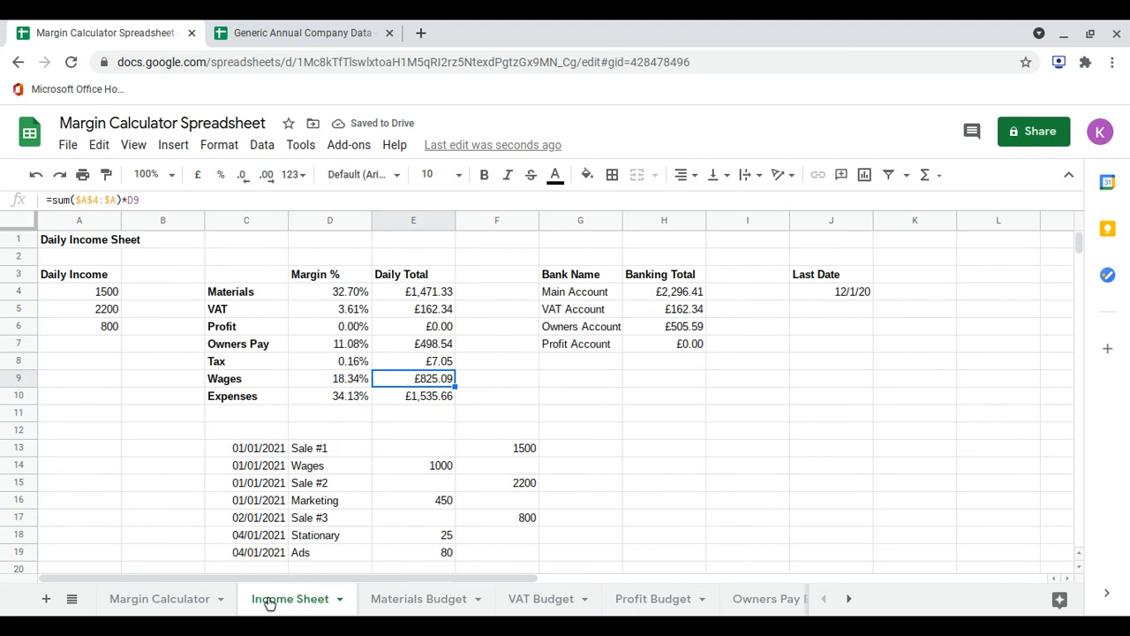
click(406, 399)
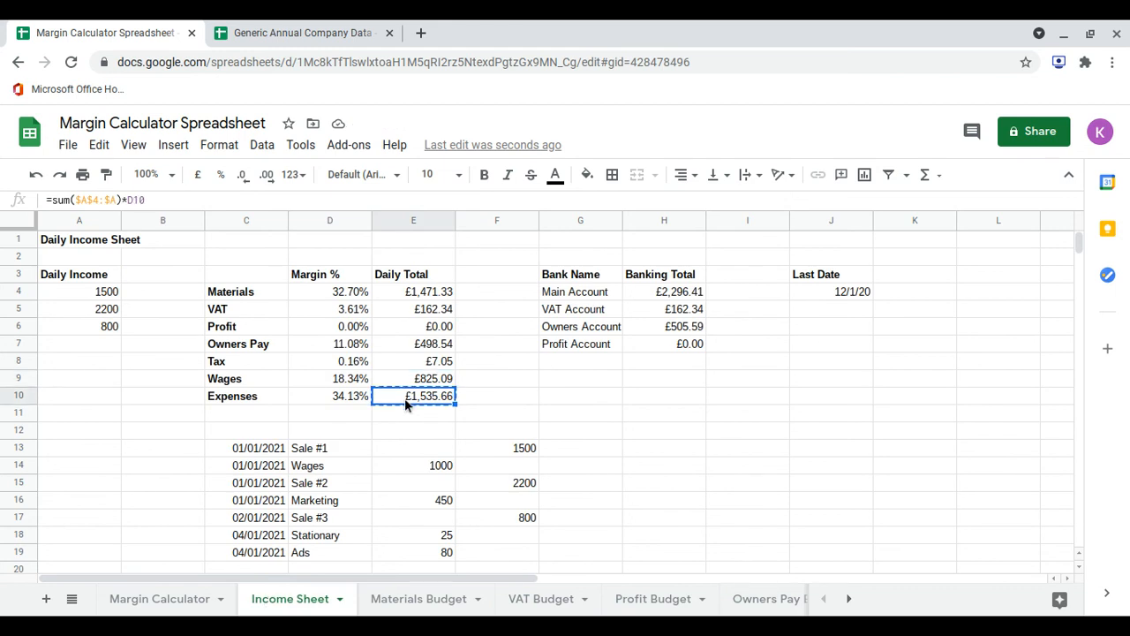
scroll(562, 598, down, 3)
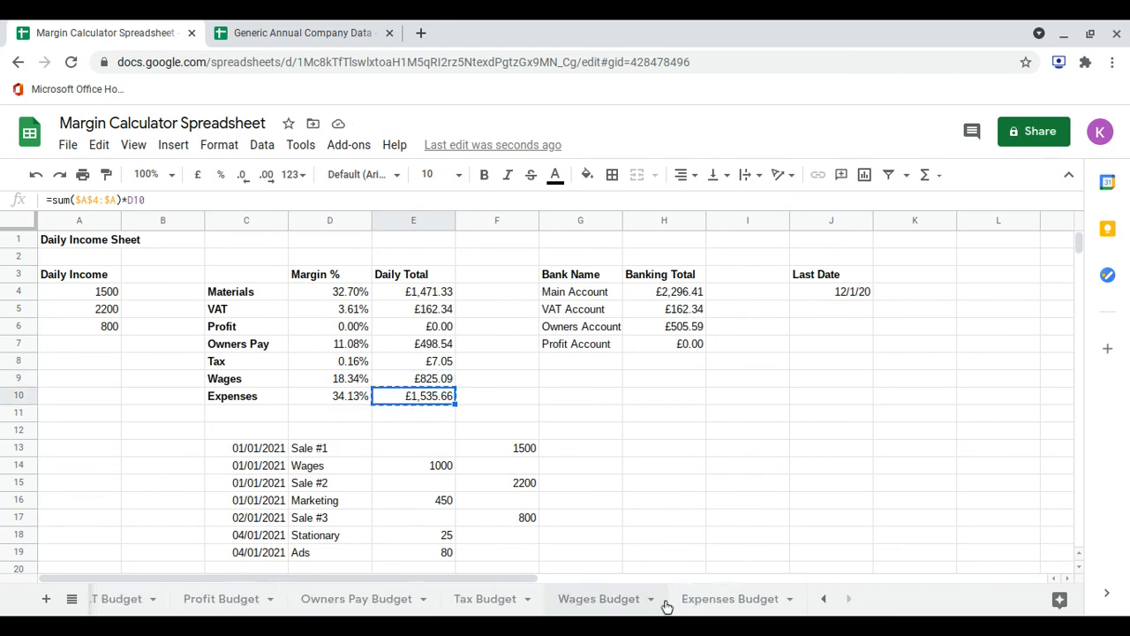
click(706, 600)
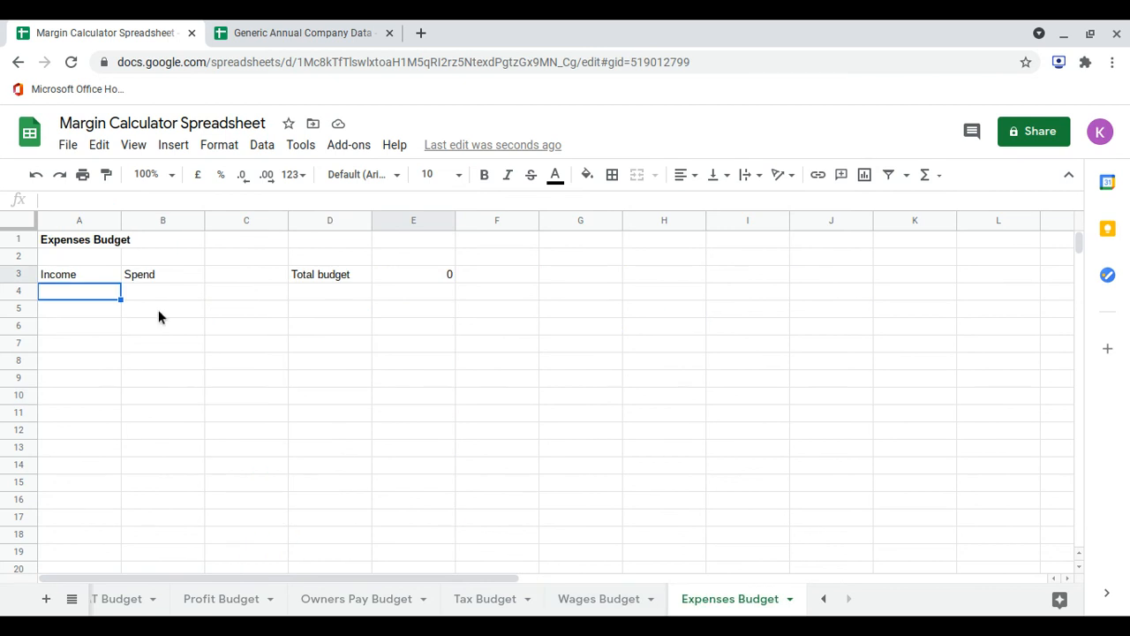
right_click(87, 296)
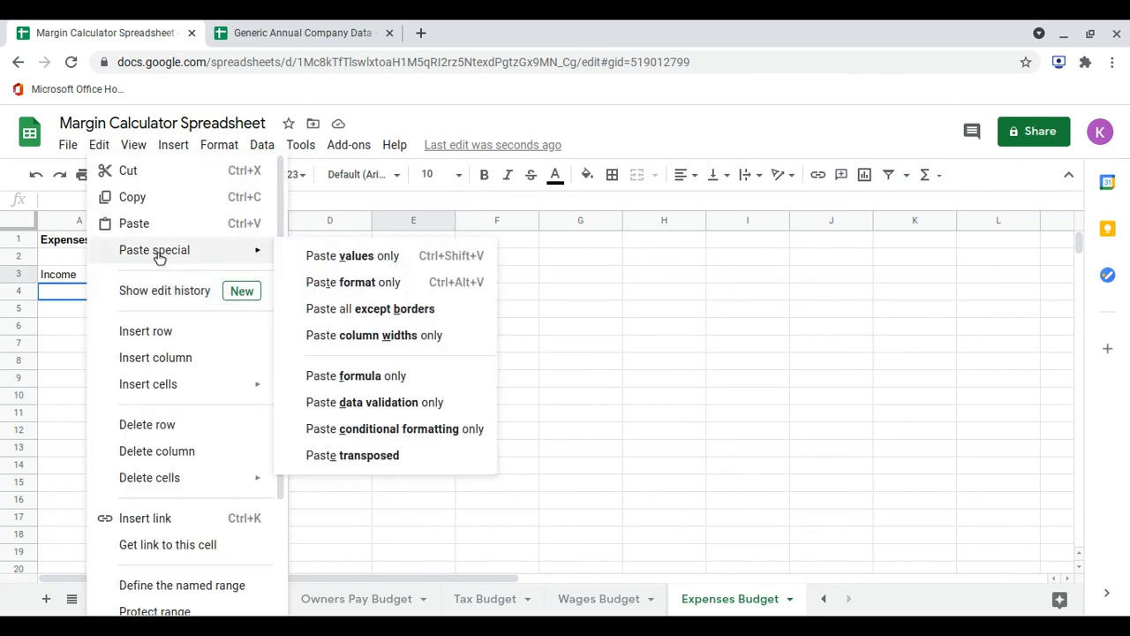
mouse_move(257, 252)
click(343, 256)
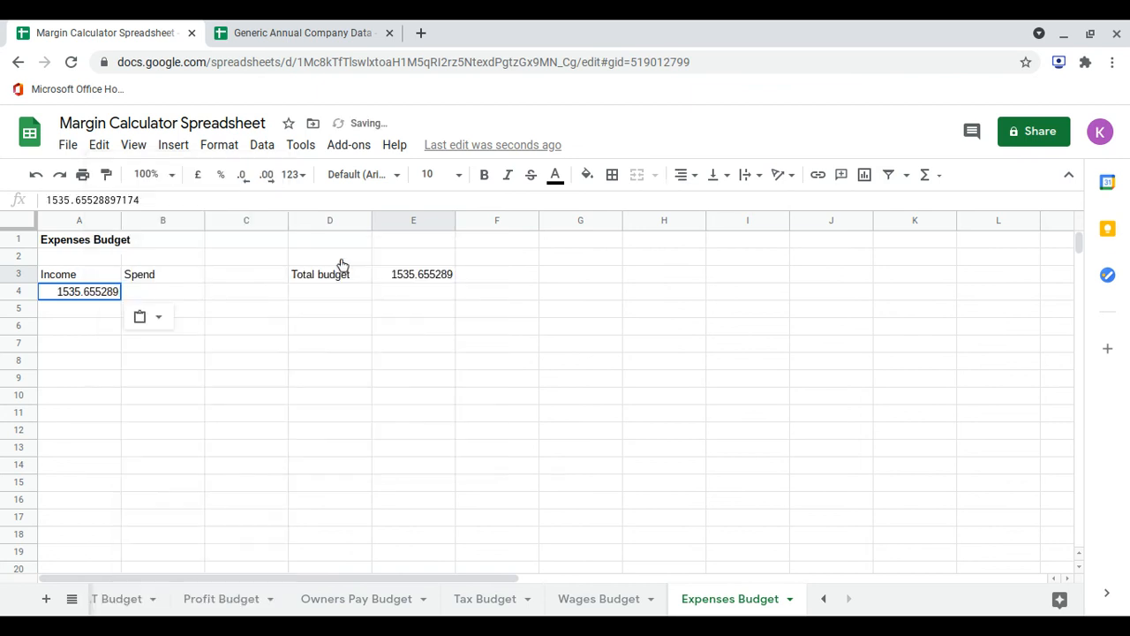
Step: Format all cells of the Expenses Budget sheet as Currency
click(286, 297)
key(ctrl+a)
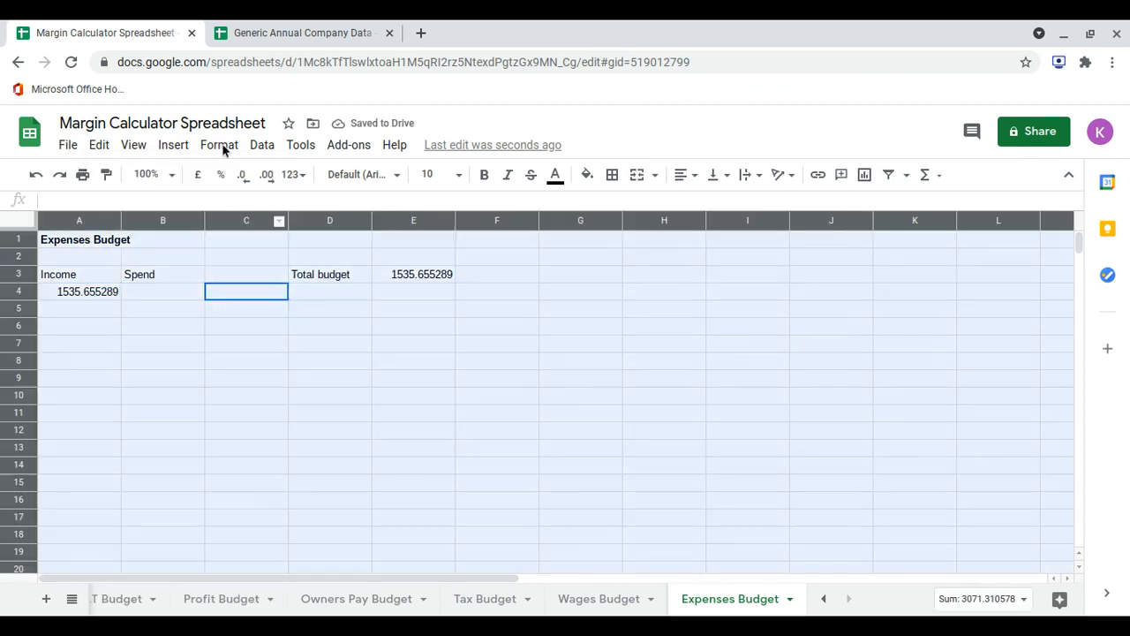
click(219, 147)
mouse_move(270, 218)
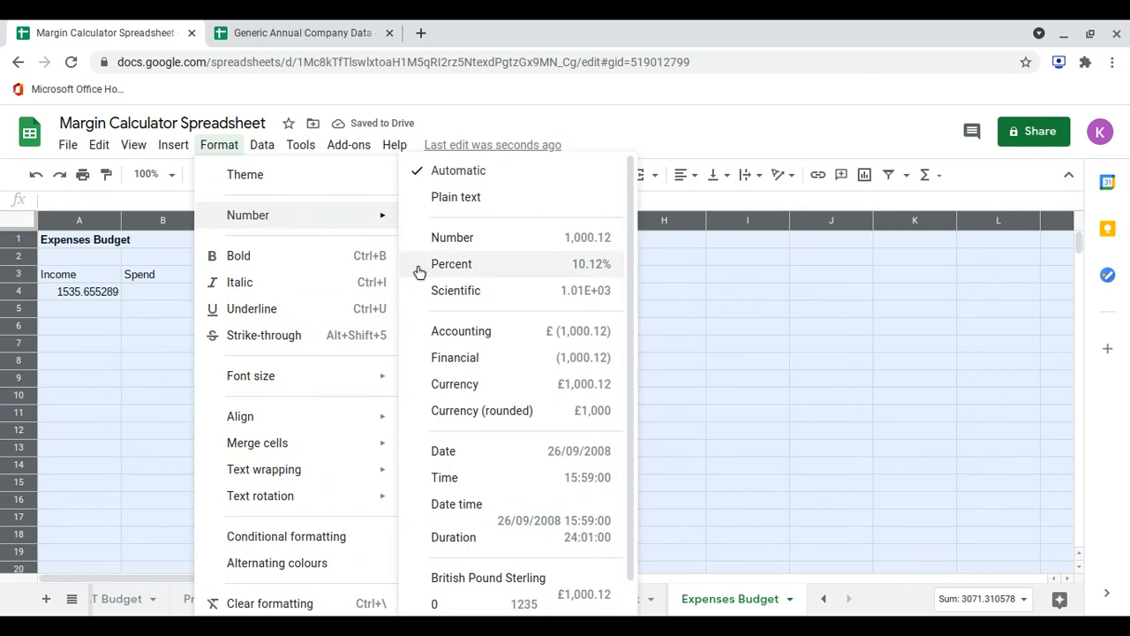
click(451, 387)
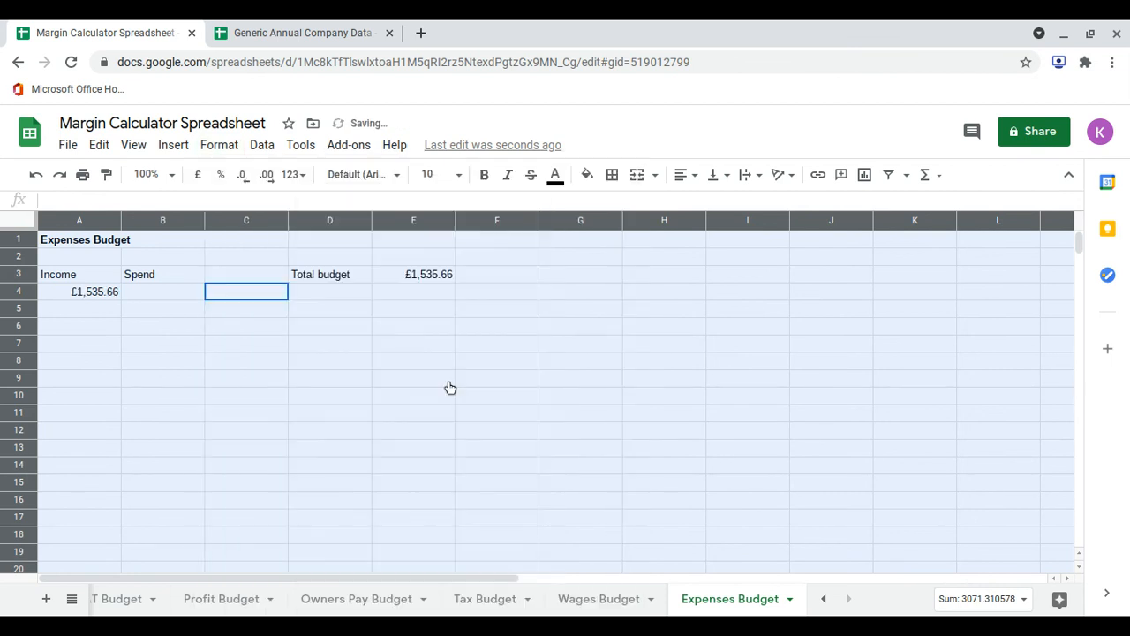
click(423, 275)
click(328, 346)
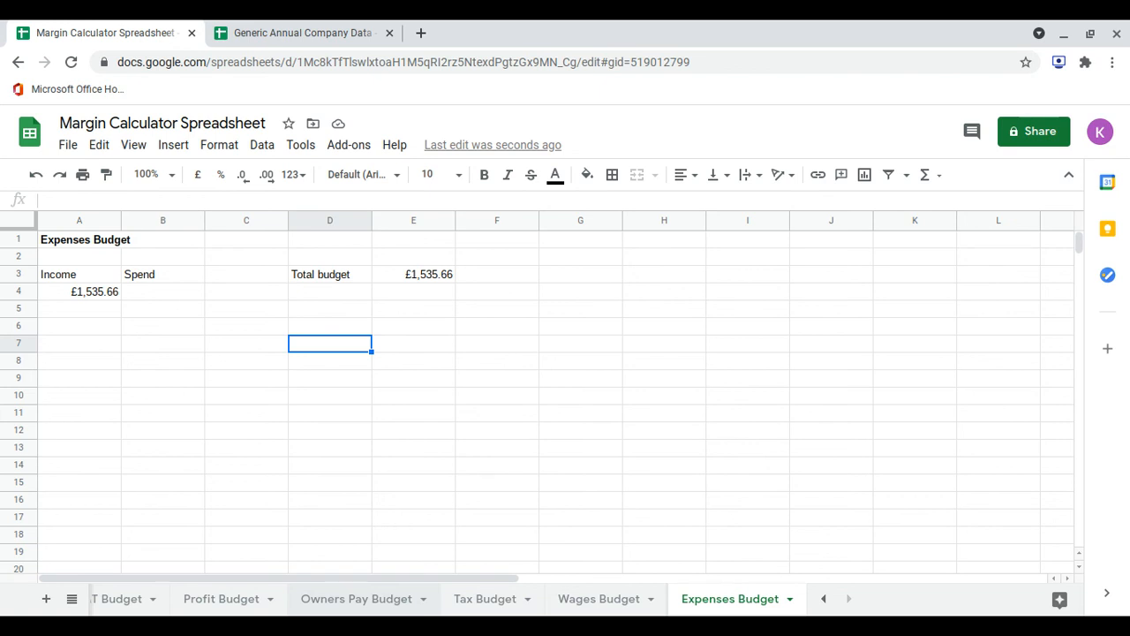
Step: Review the dated transactions in C13:F19 of the Income Sheet, checking the wages, marketing, stationery and ads amounts in column E
scroll(447, 599, left, 3)
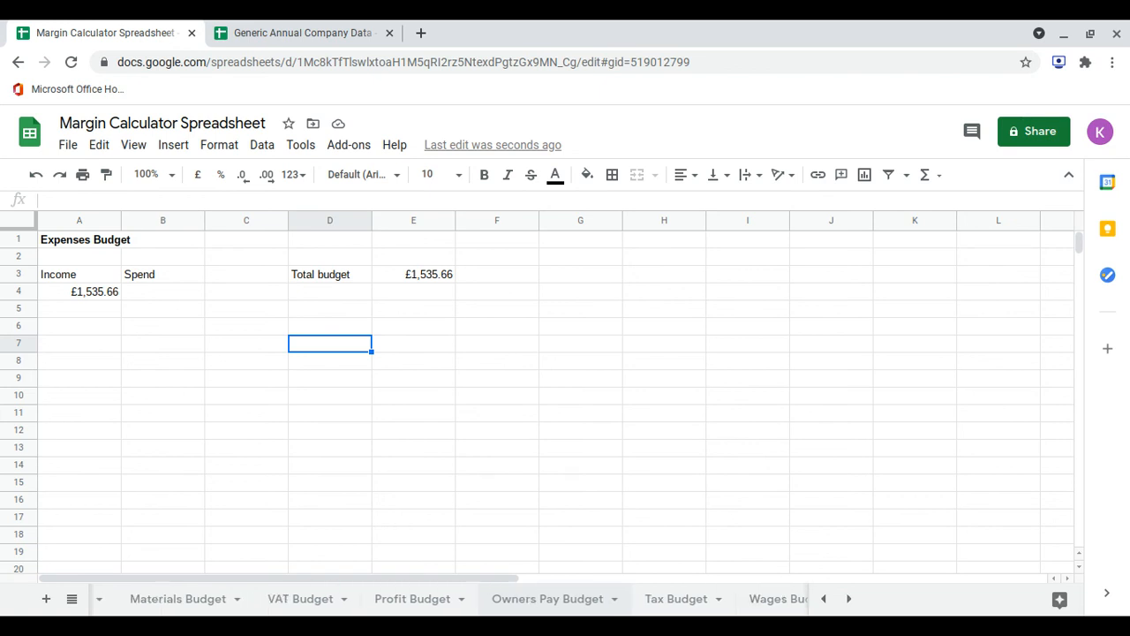
scroll(246, 600, left, 3)
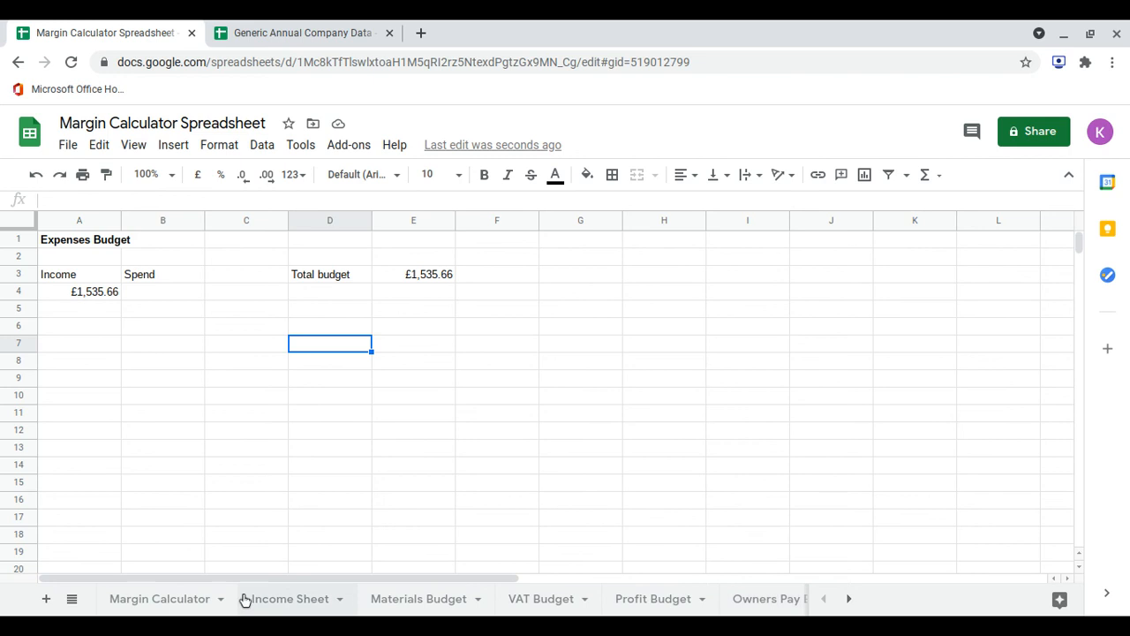
click(266, 607)
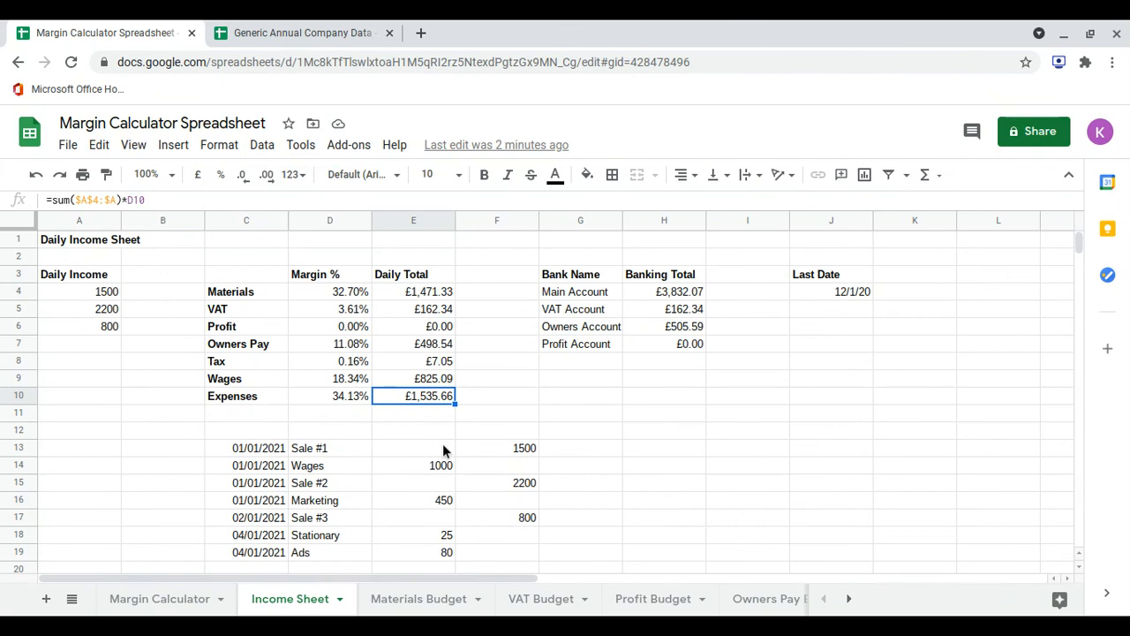
drag(246, 448, 518, 564)
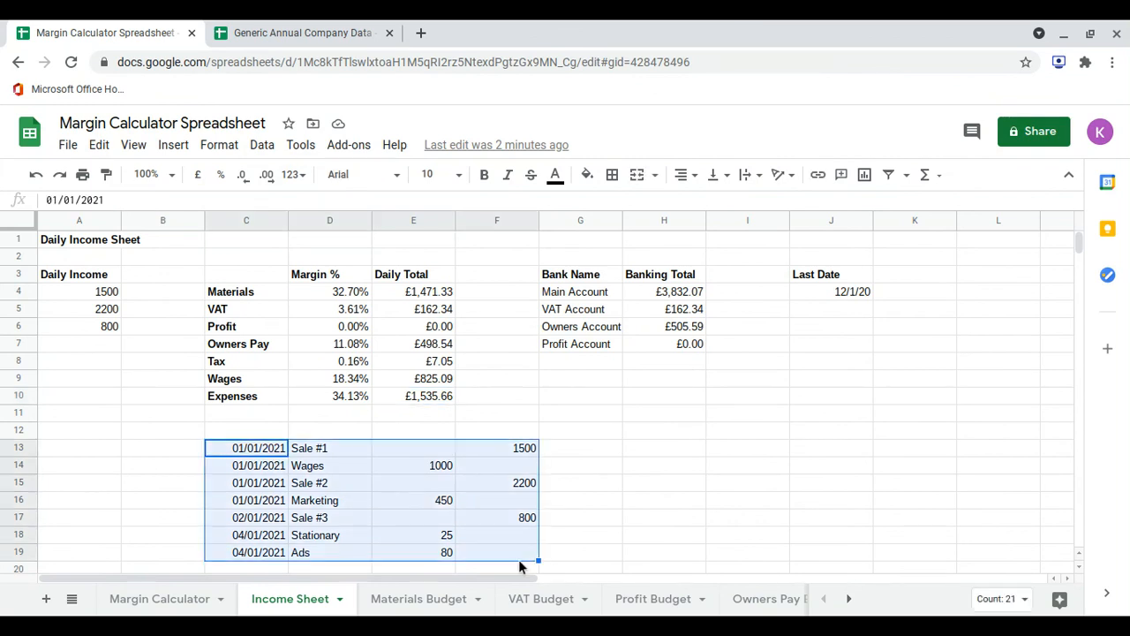
click(446, 468)
click(443, 500)
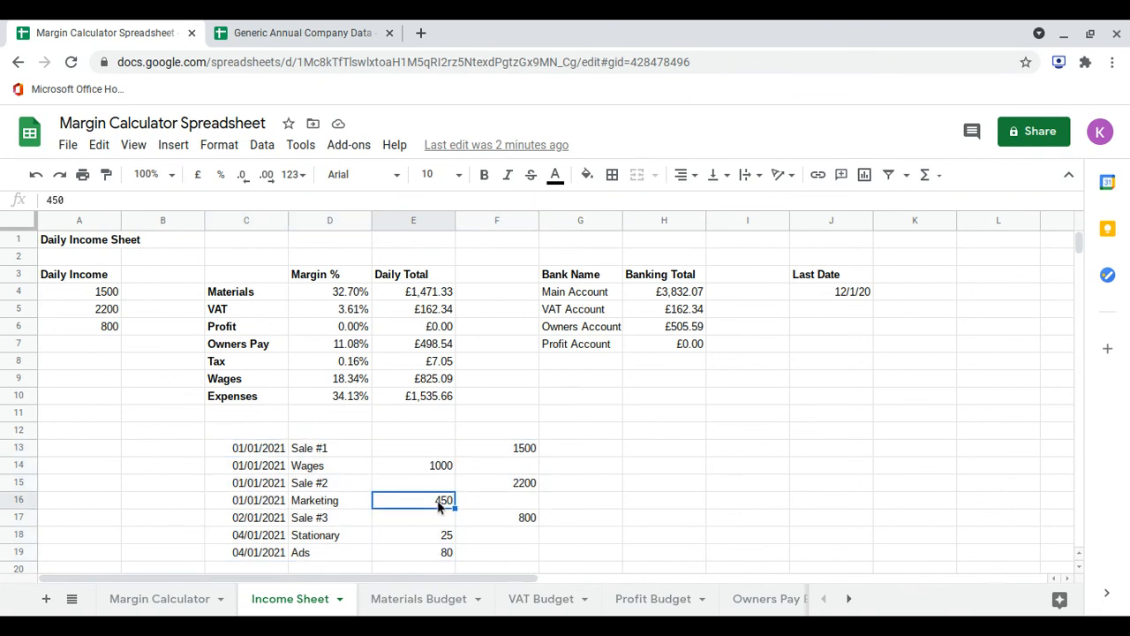
click(440, 536)
click(431, 555)
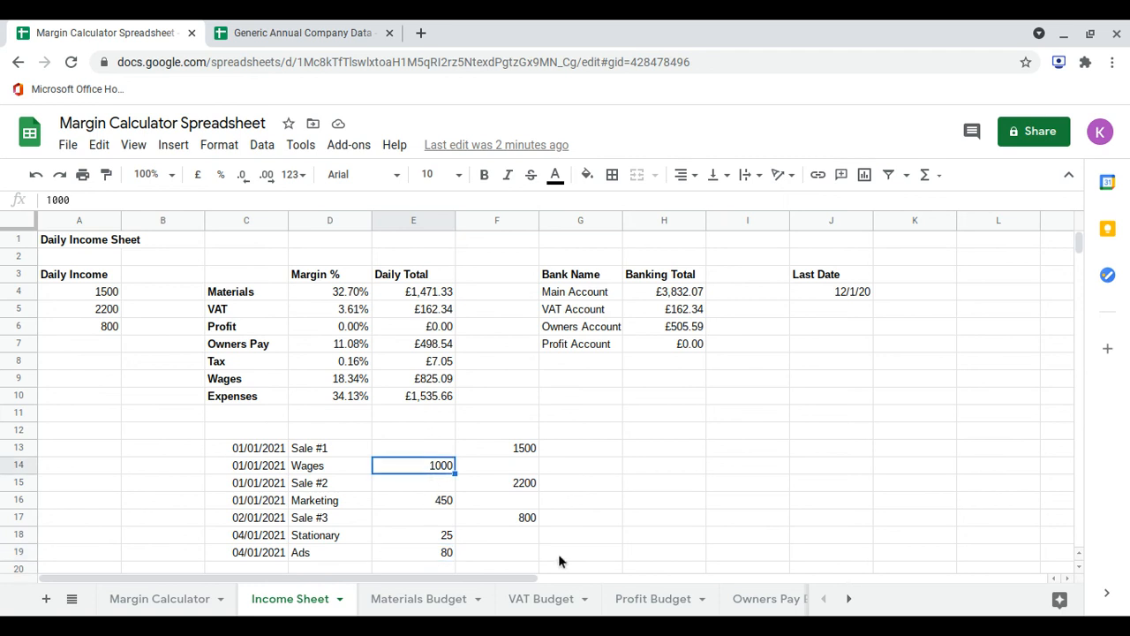
Step: Record the wages payment of 1000 as spend in B4 of the Wages Budget sheet
scroll(551, 604, down, 3)
scroll(551, 605, down, 2)
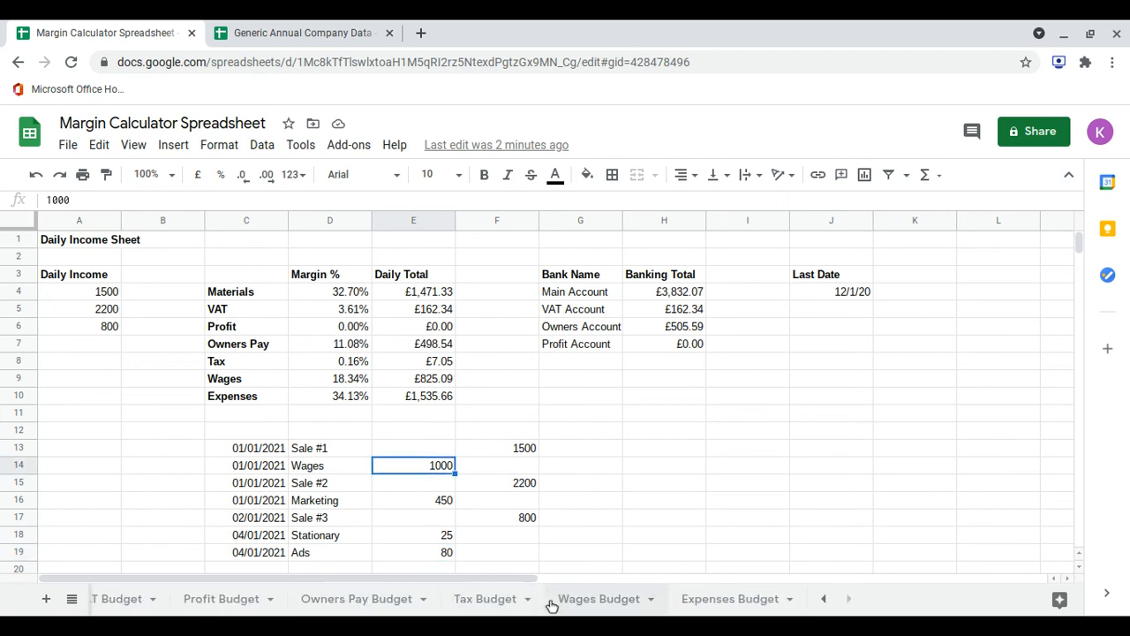
click(578, 603)
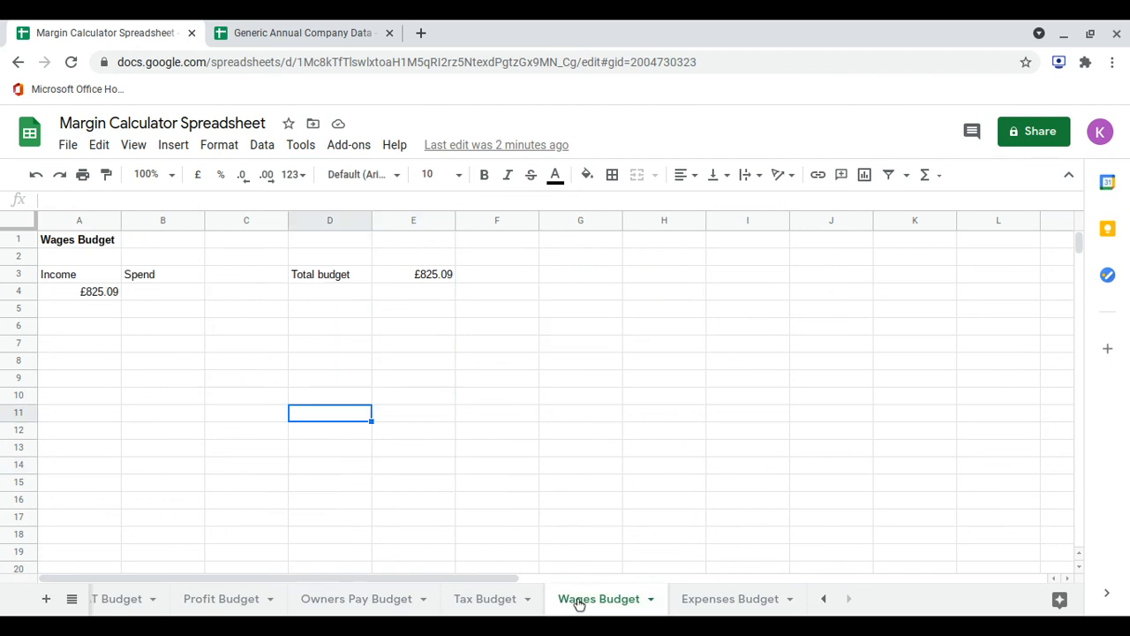
click(169, 295)
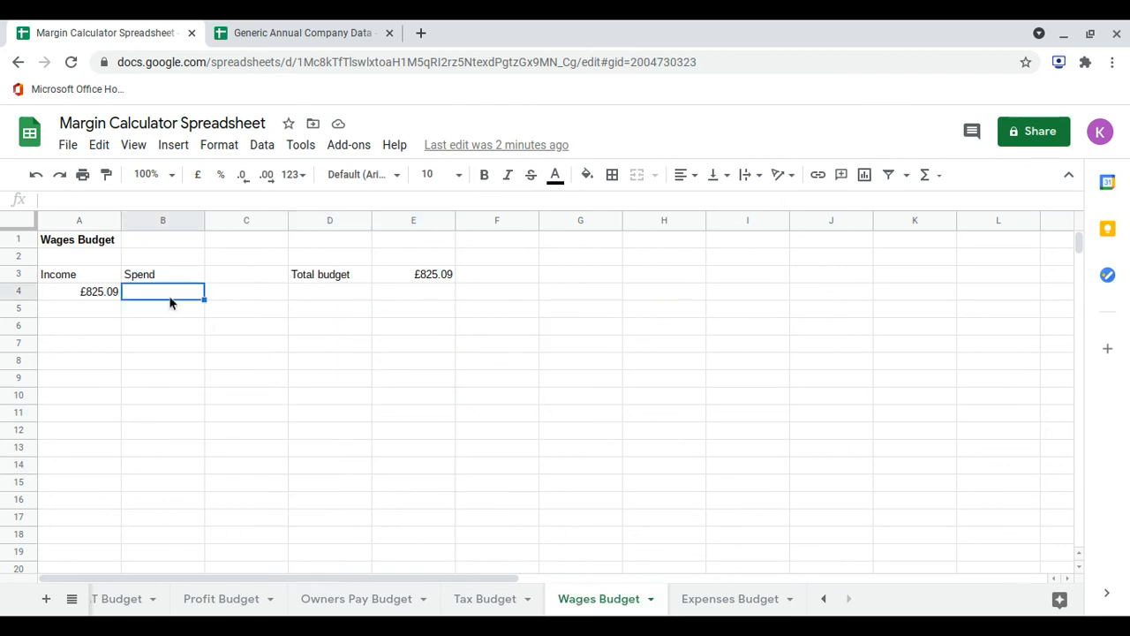
text(1000)
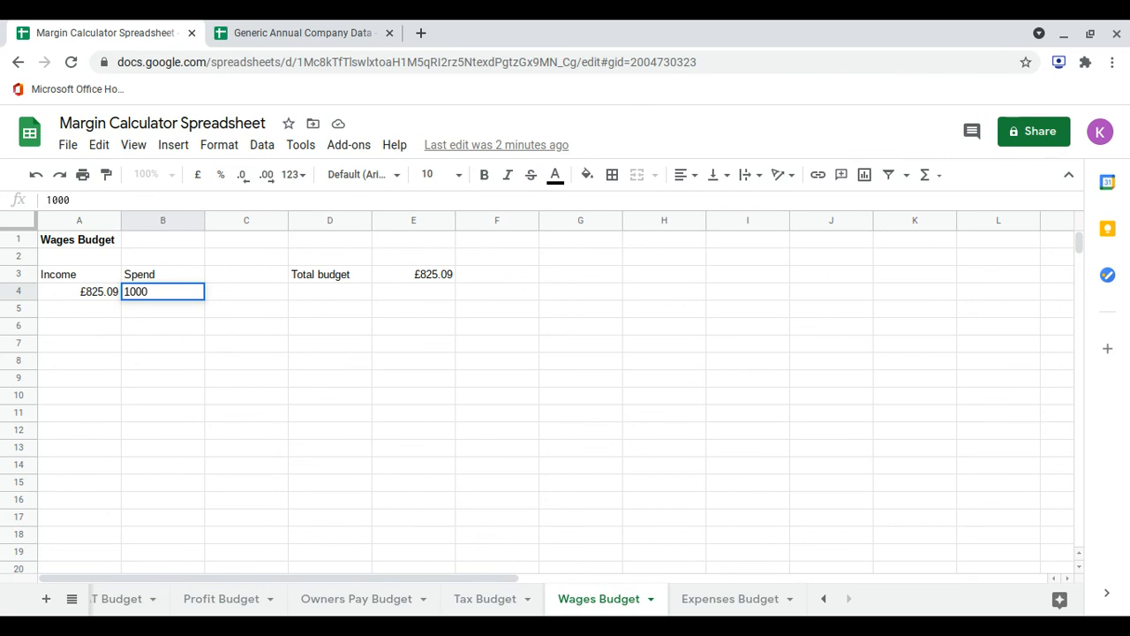
key(Return)
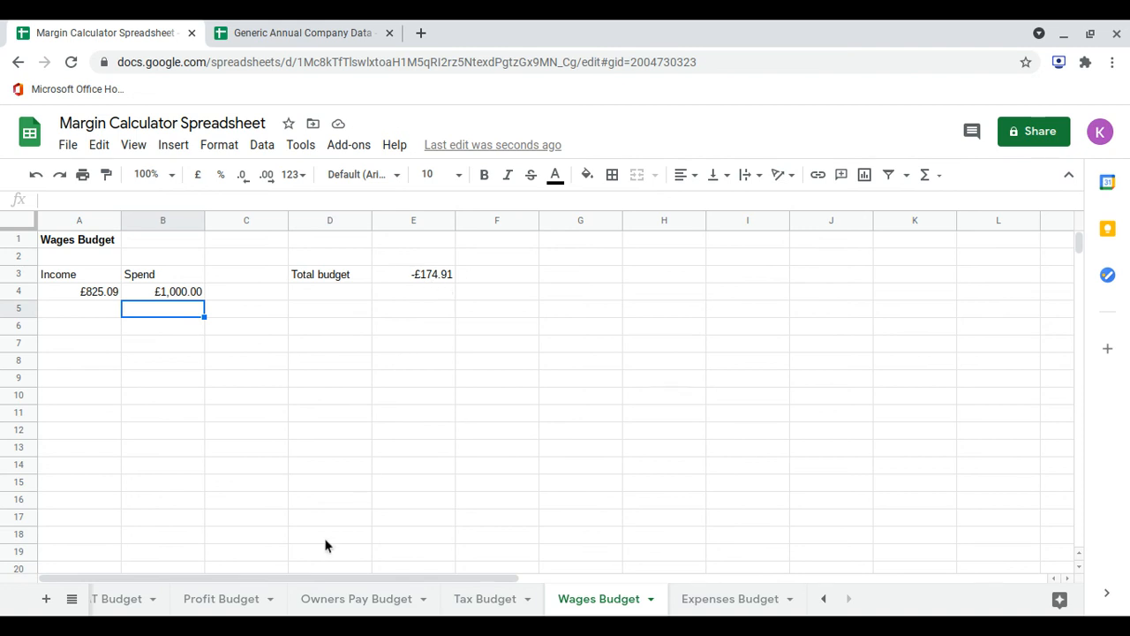
Step: Check the remaining expenses on the Income Sheet and record the marketing cost of 450 as spend in B4 of the Expenses Budget sheet
scroll(296, 600, up, 5)
click(259, 607)
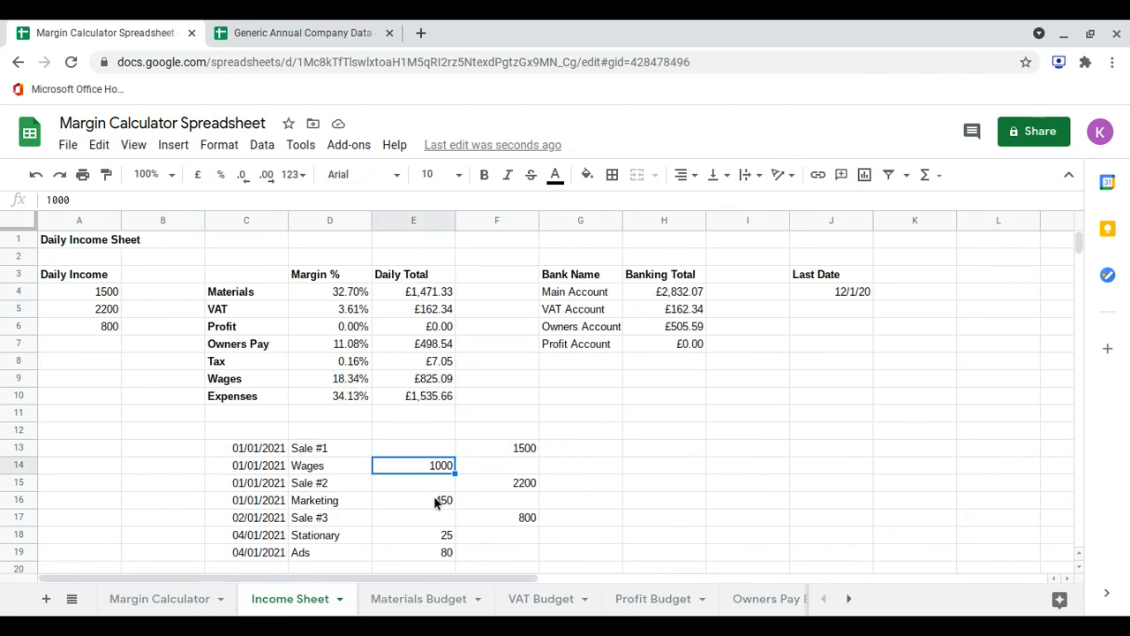
click(435, 500)
click(437, 536)
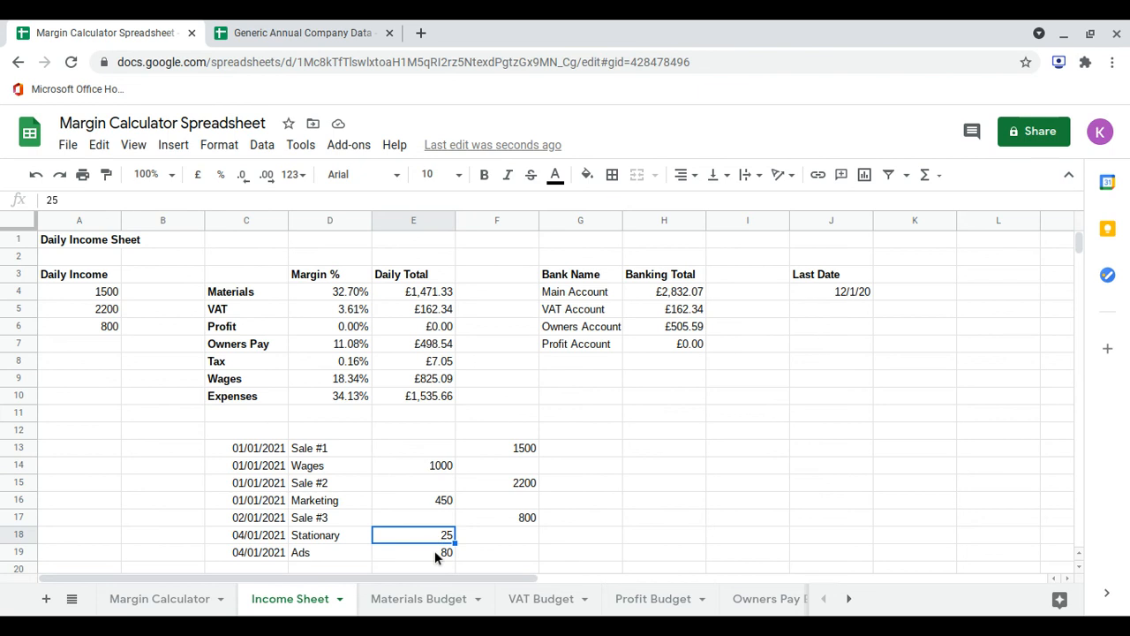
click(434, 552)
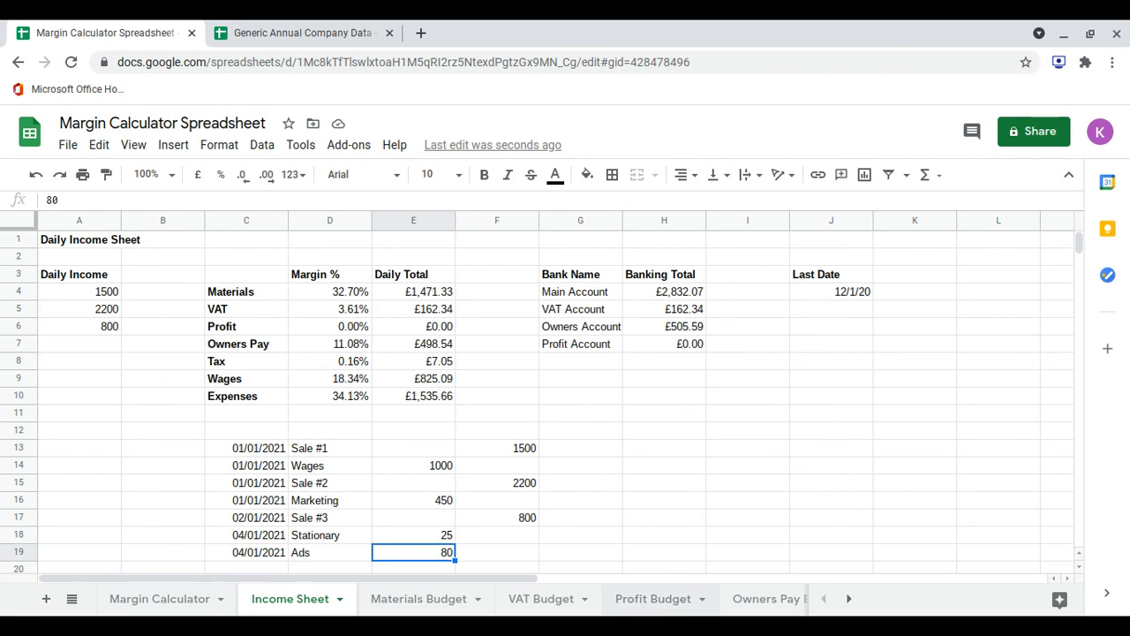
scroll(605, 598, right, 5)
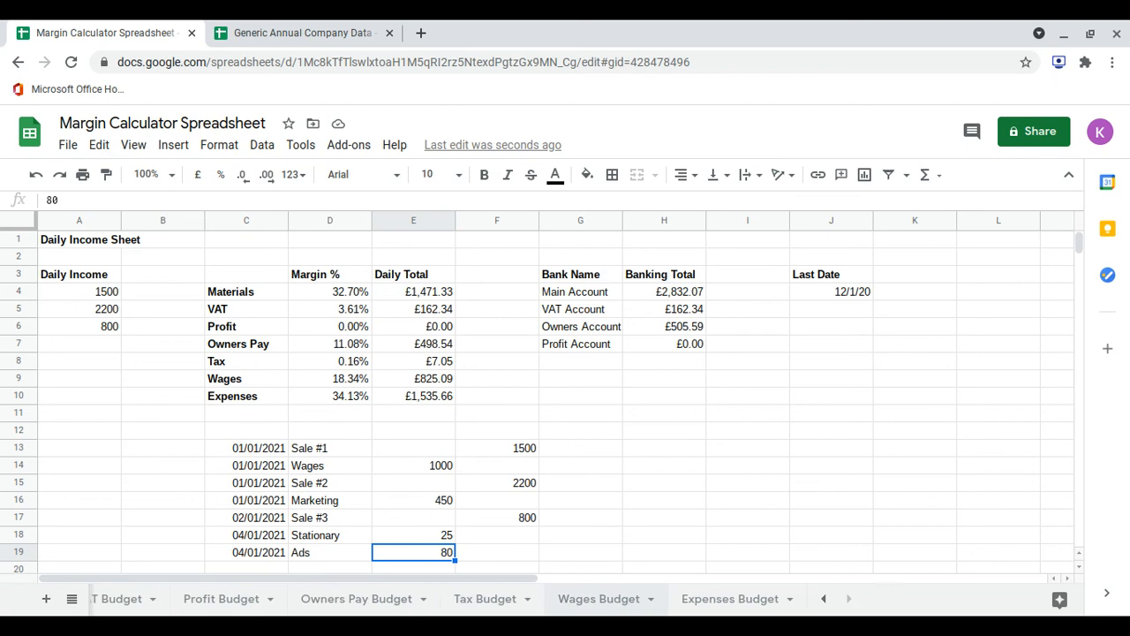
click(729, 600)
key(Up)
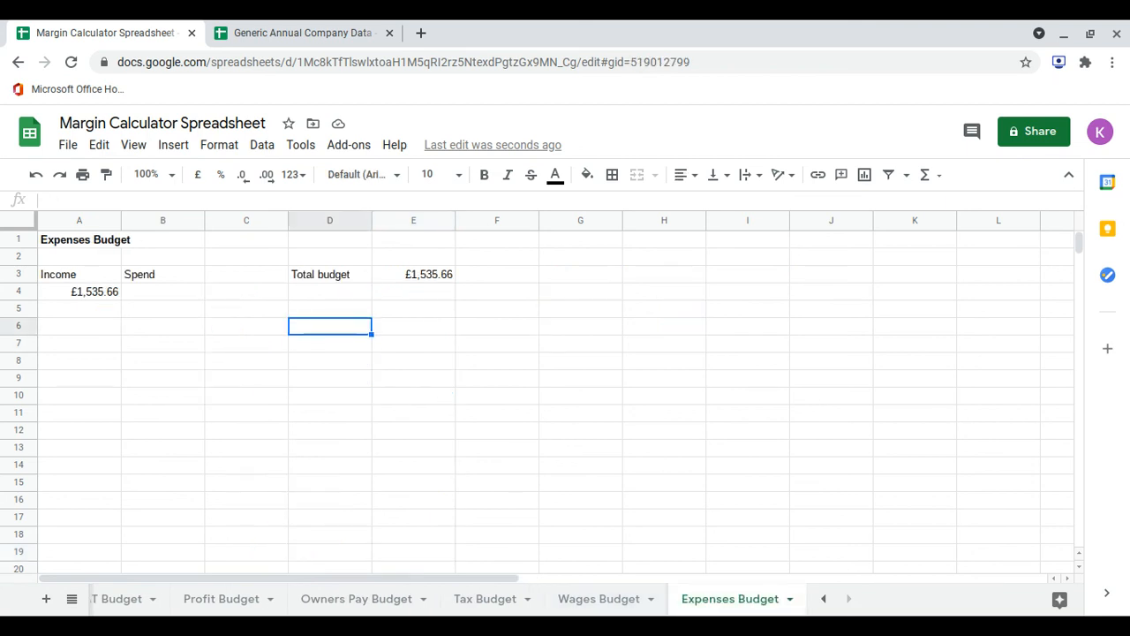
key(Up)
key(Up)
key(Left)
key(Left)
text(450)
key(Return)
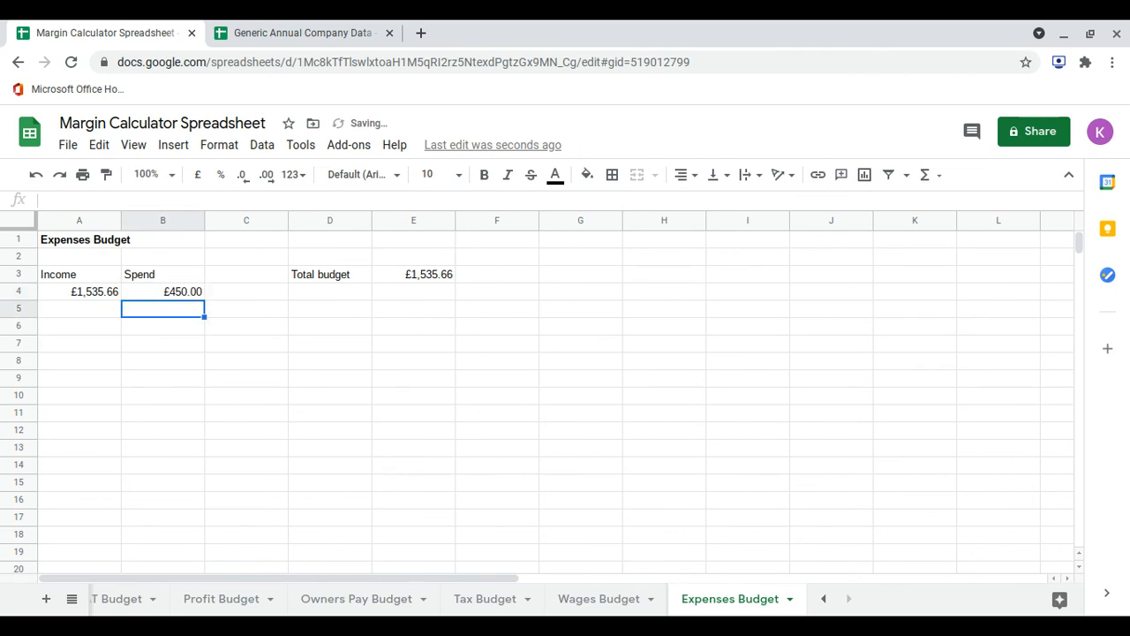
Step: Record the stationery cost of 25 in B5 and the ads cost of 80 in B6 of the Expenses Budget sheet
text(25)
key(Return)
text(80)
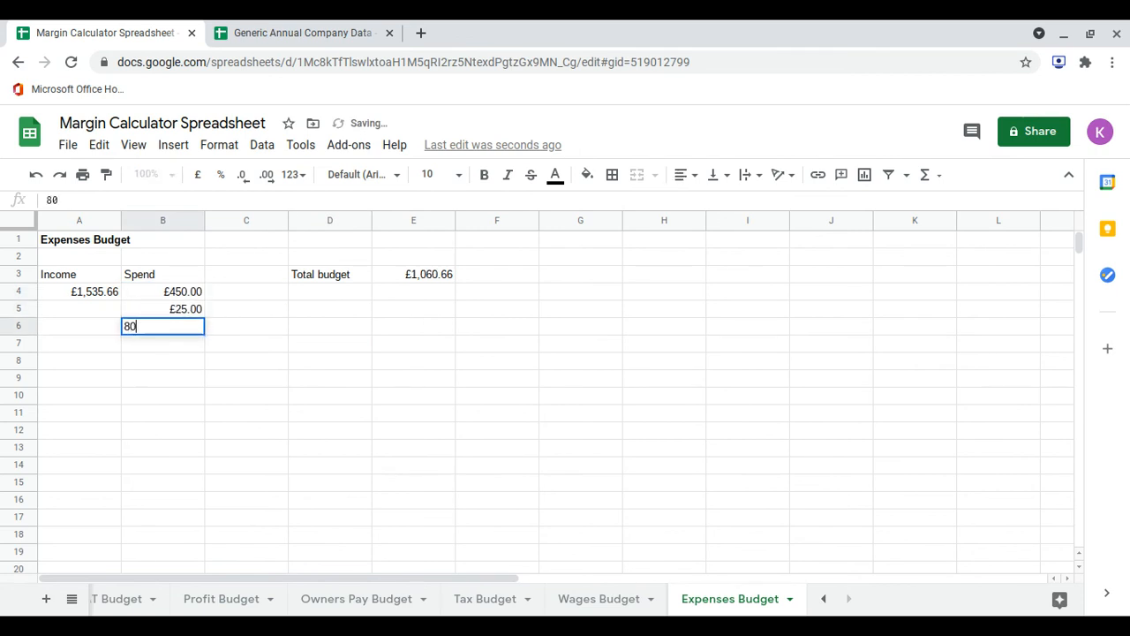
key(Return)
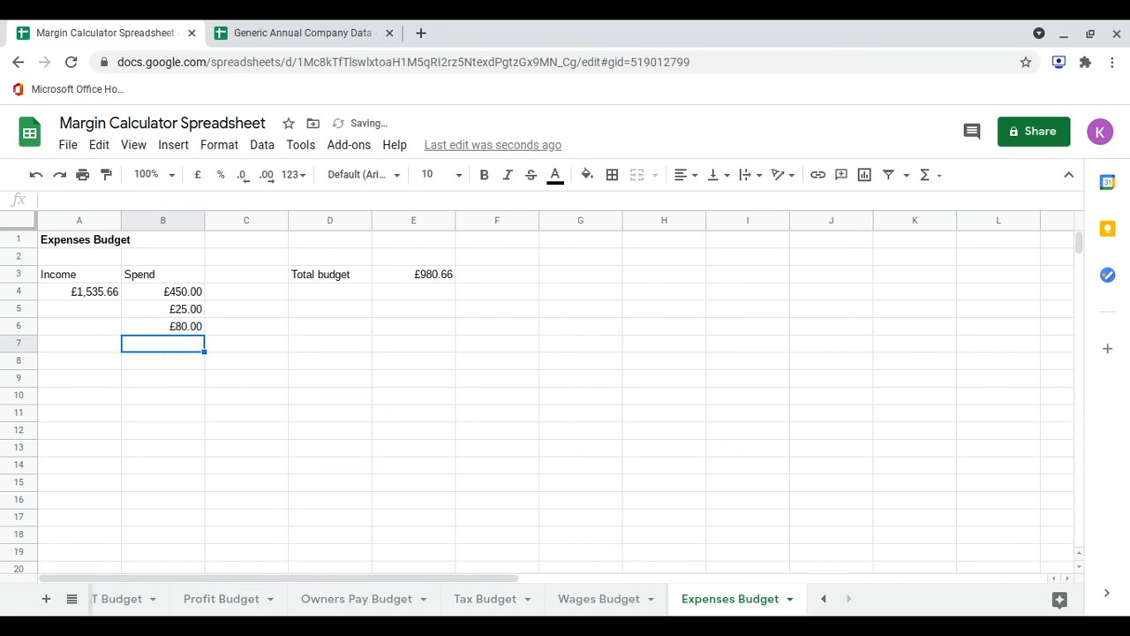
Step: Check the Expenses Budget total in E3 and examine the banking totals and their formulas in G3:H7 of the Income Sheet
click(431, 277)
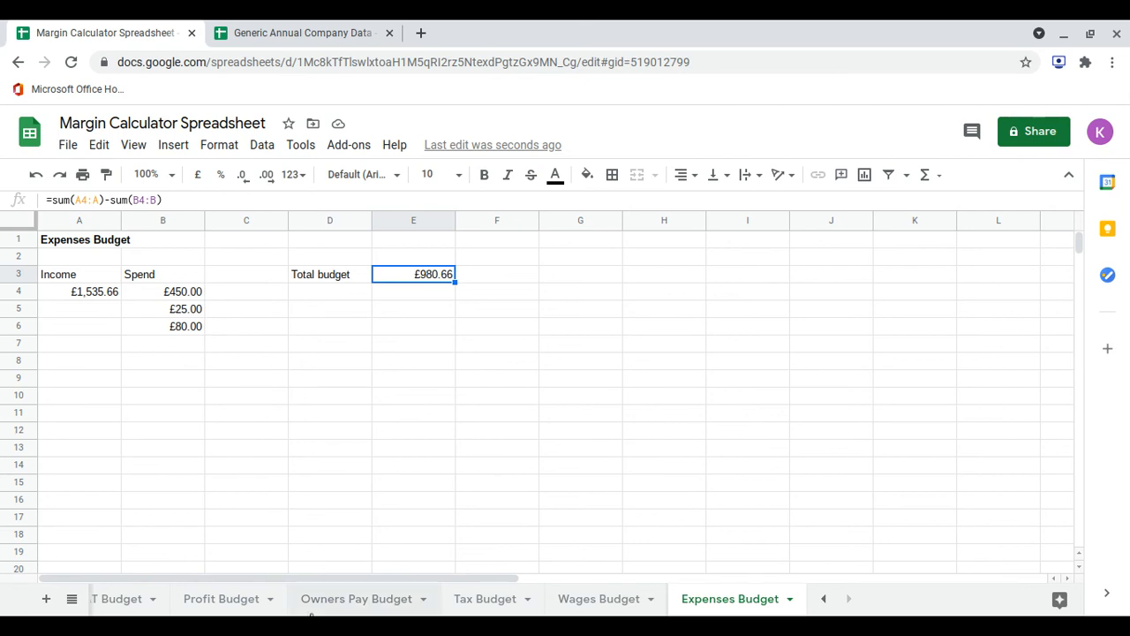
scroll(315, 609, up, 3)
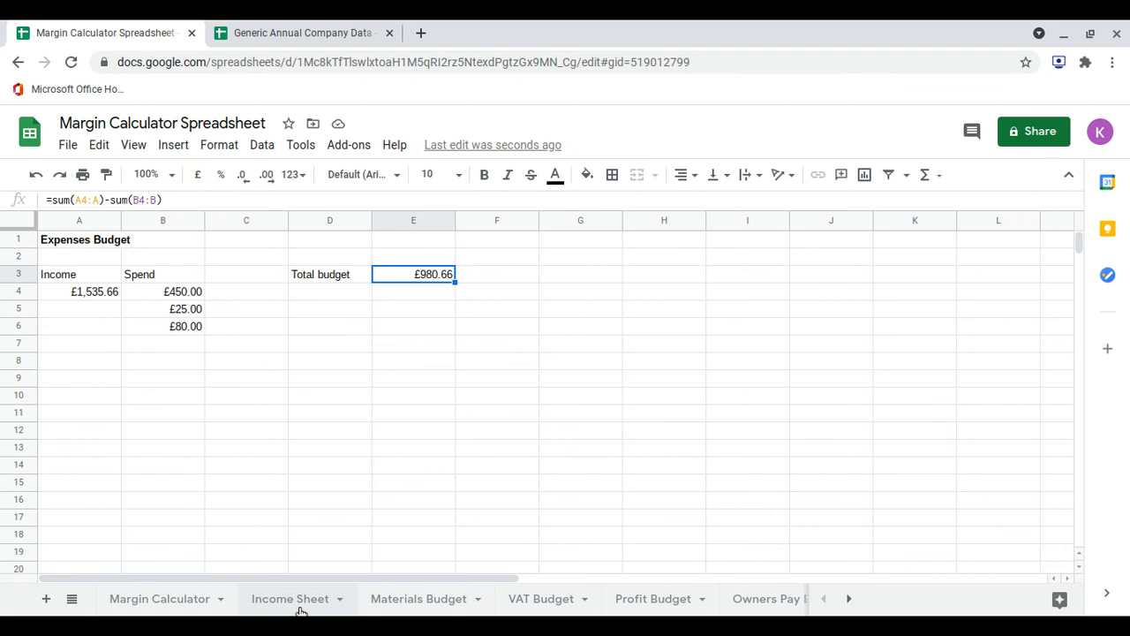
click(296, 607)
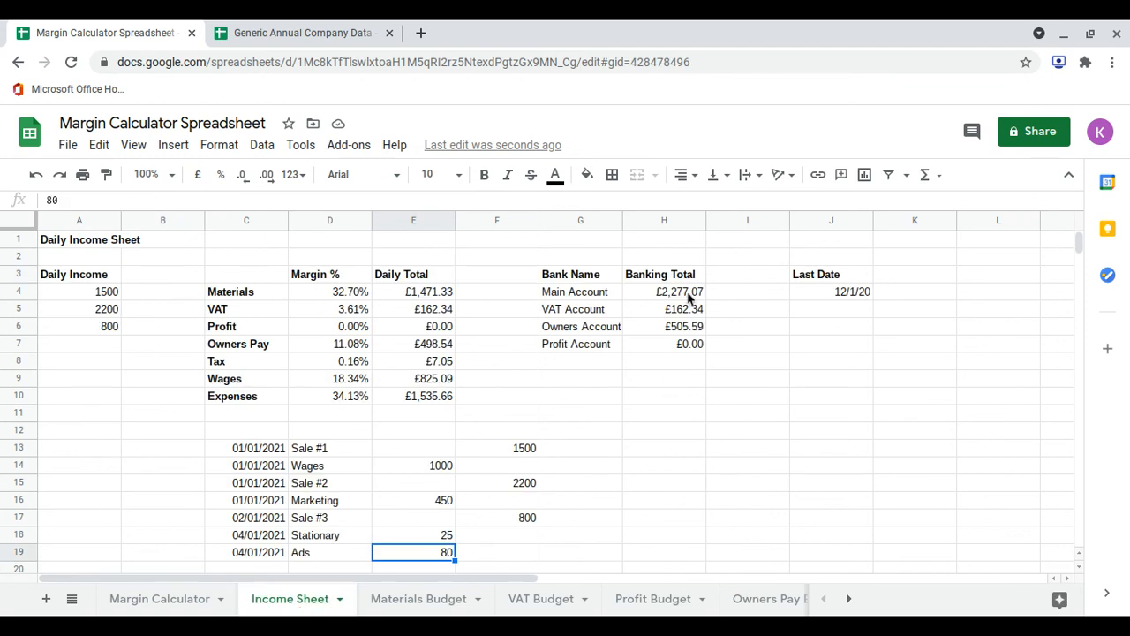
drag(689, 298, 688, 343)
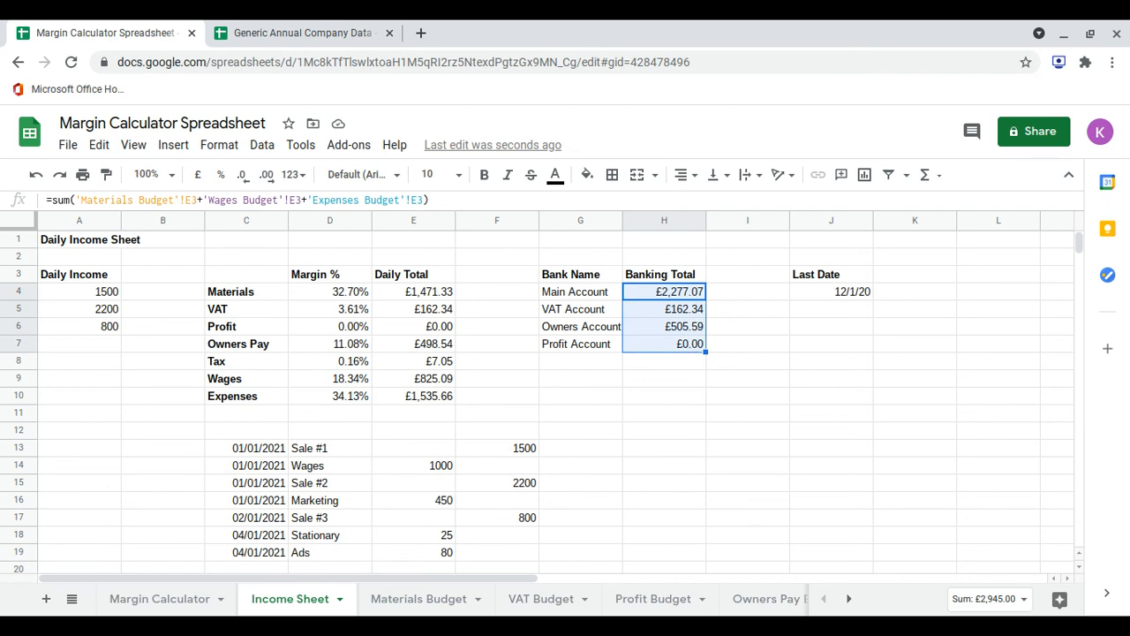
click(558, 376)
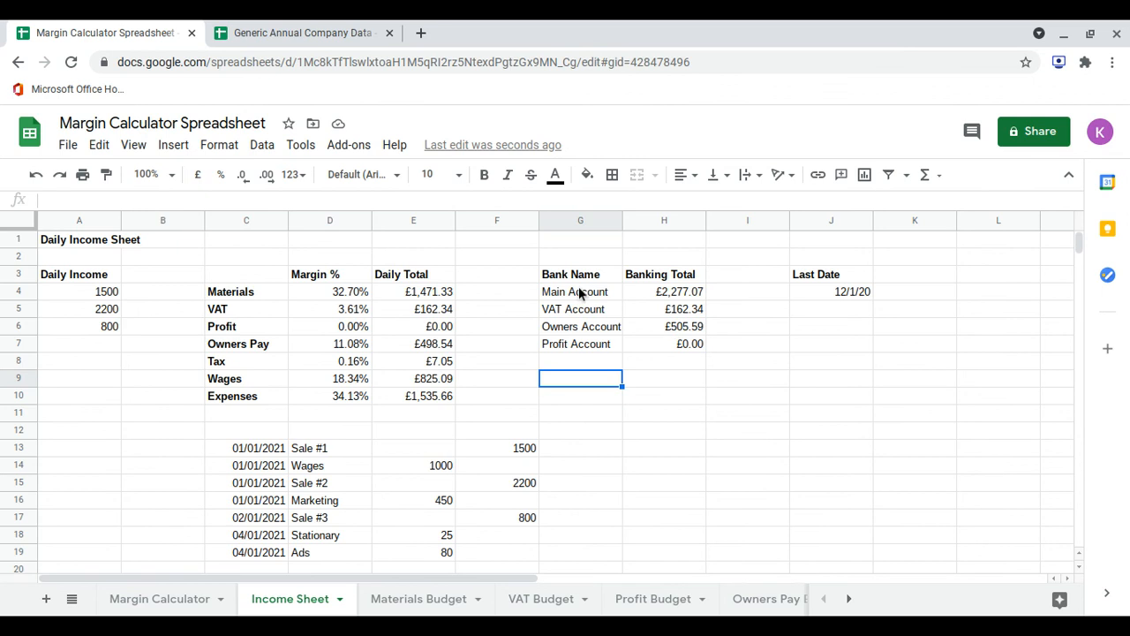
drag(579, 293, 677, 350)
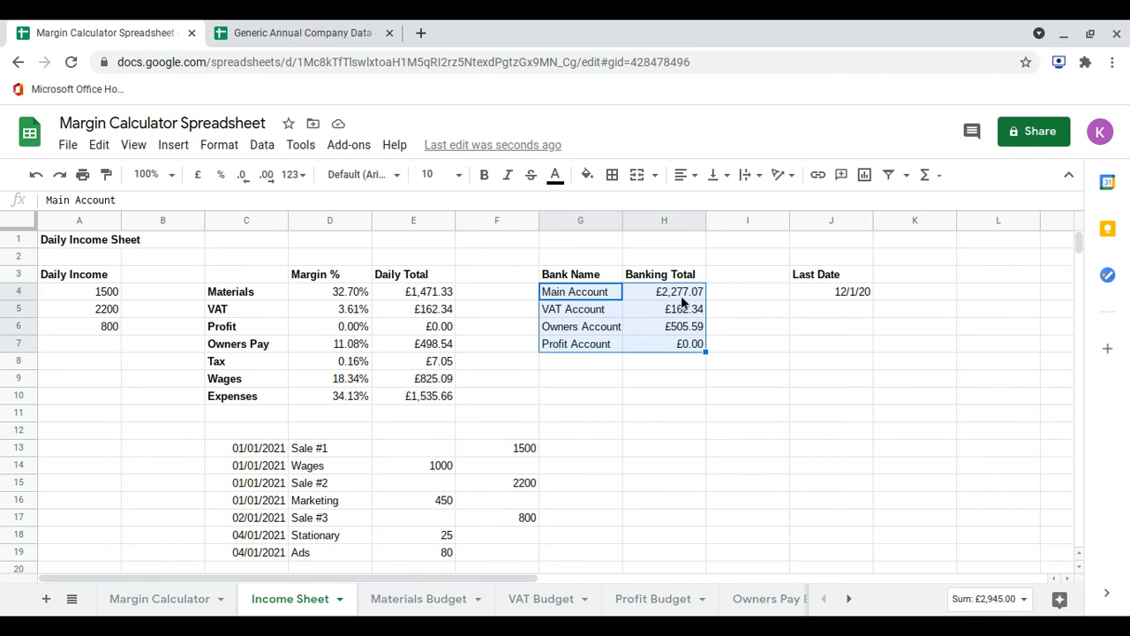
key(Right)
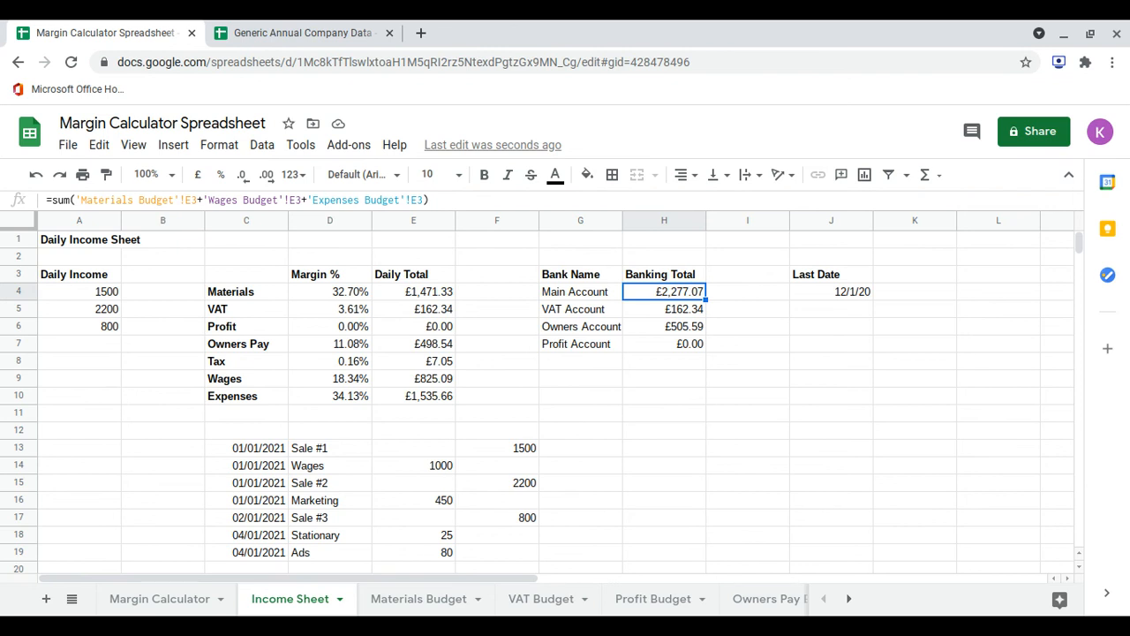
click(676, 333)
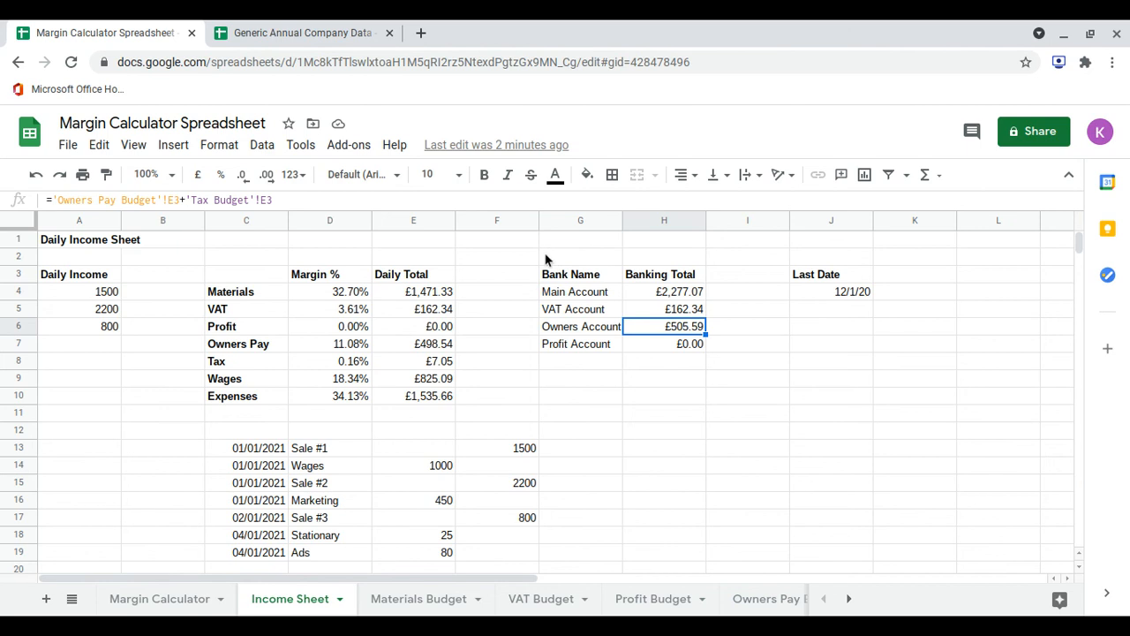
drag(565, 274, 655, 340)
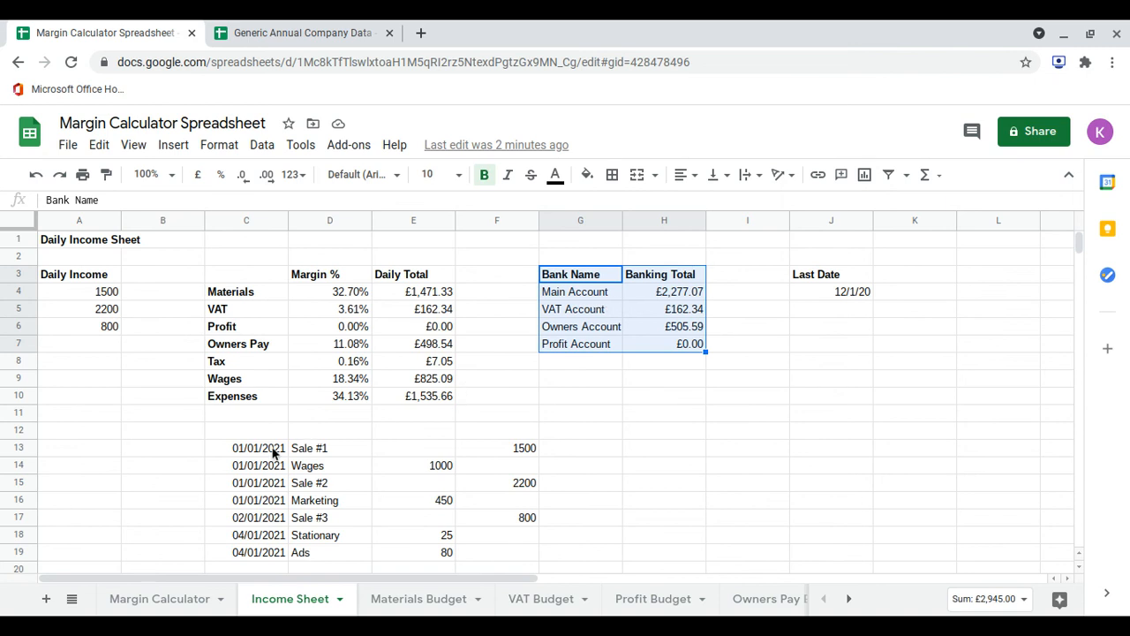
Step: Clear the dated transaction list in C13:F19 of the Income Sheet
drag(273, 449, 507, 560)
key(Delete)
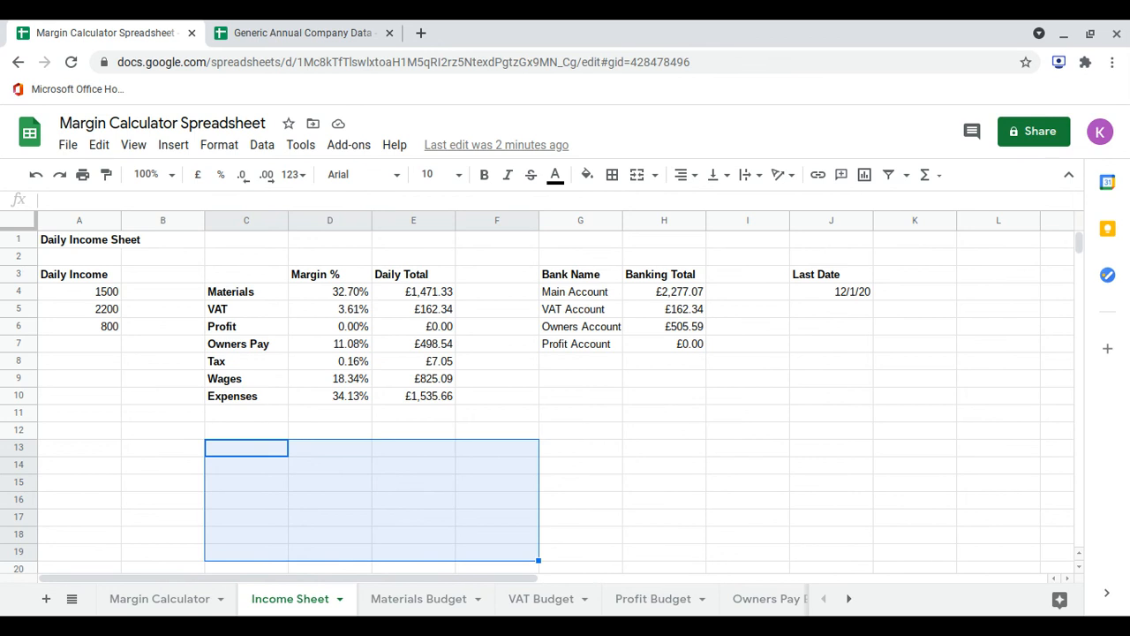
click(253, 420)
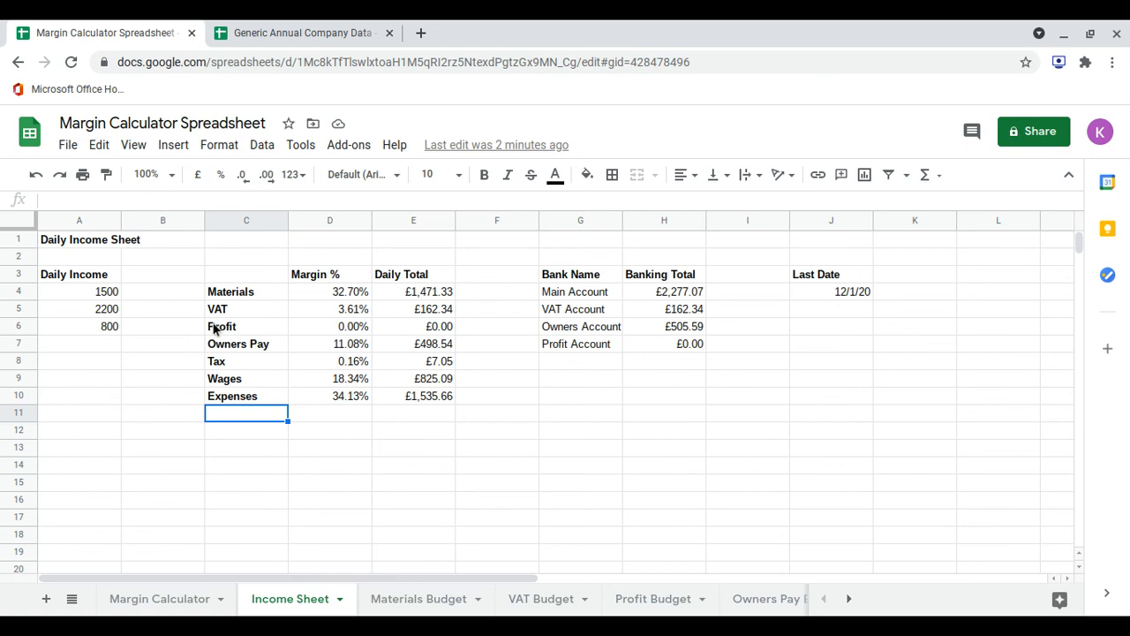
click(226, 257)
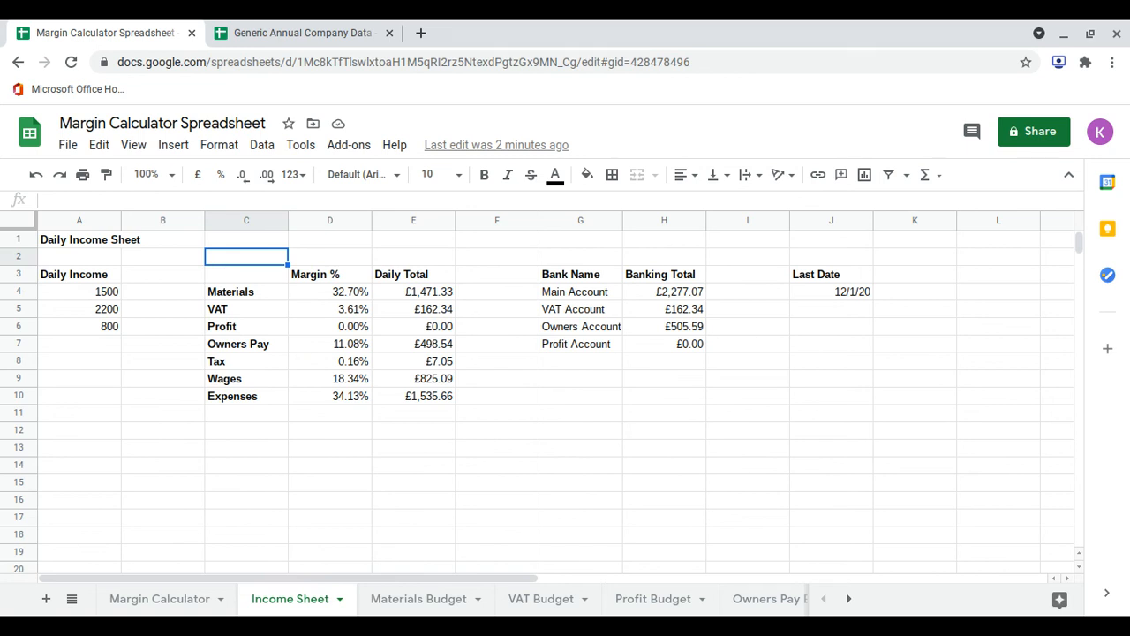